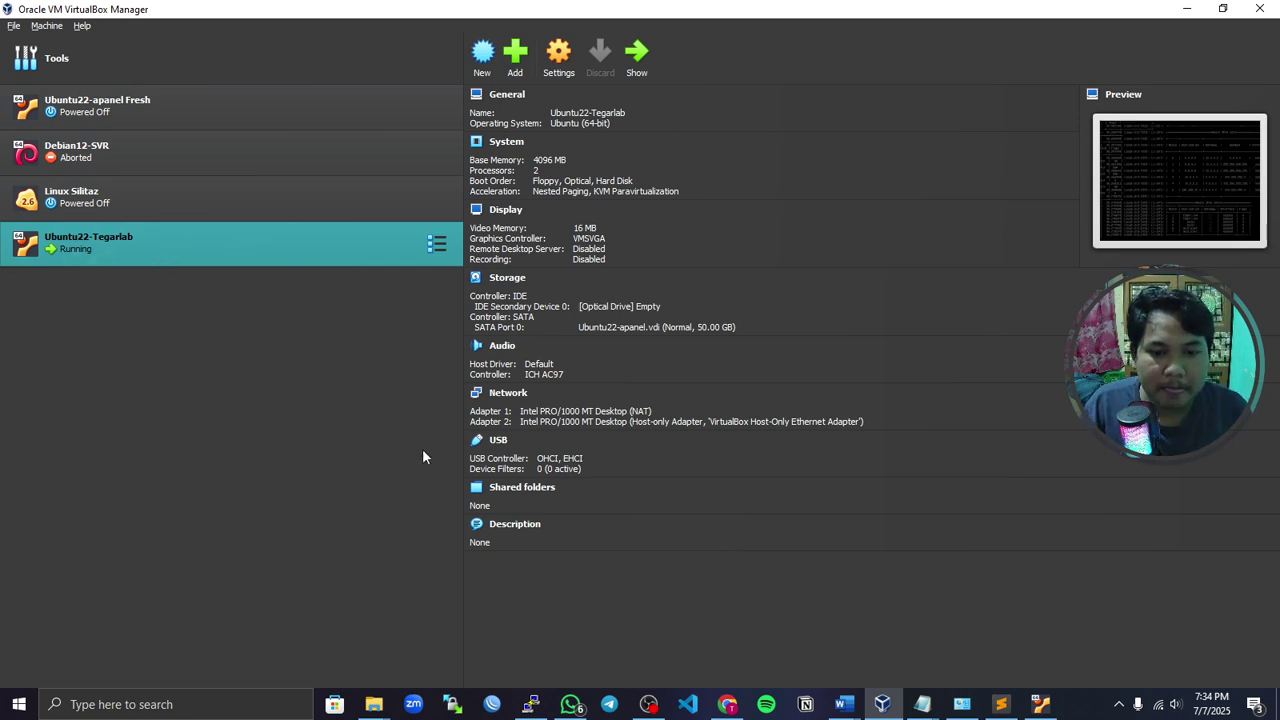
- In a new Chrome tab, search Google for aapanel and open the aaPanel download page
{"action": "left_click", "coordinate": [727, 705]}
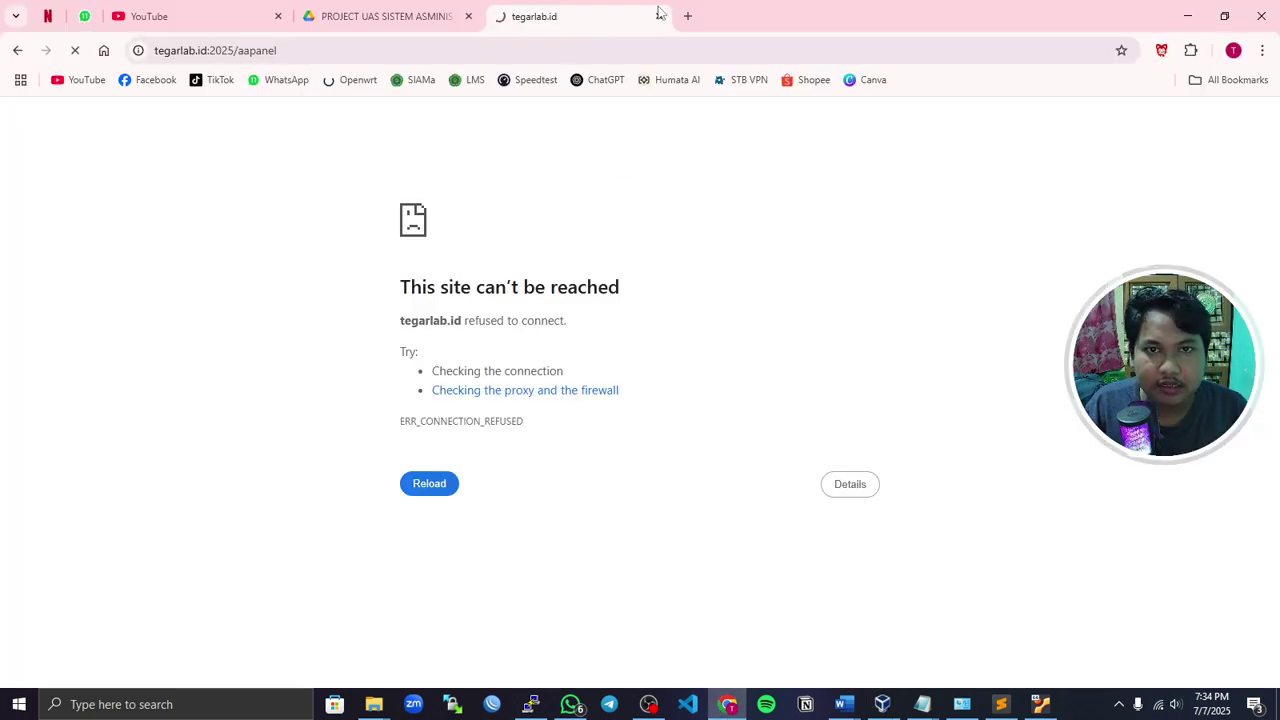
{"action": "left_click", "coordinate": [686, 15]}
{"action": "type", "text": "aap"}
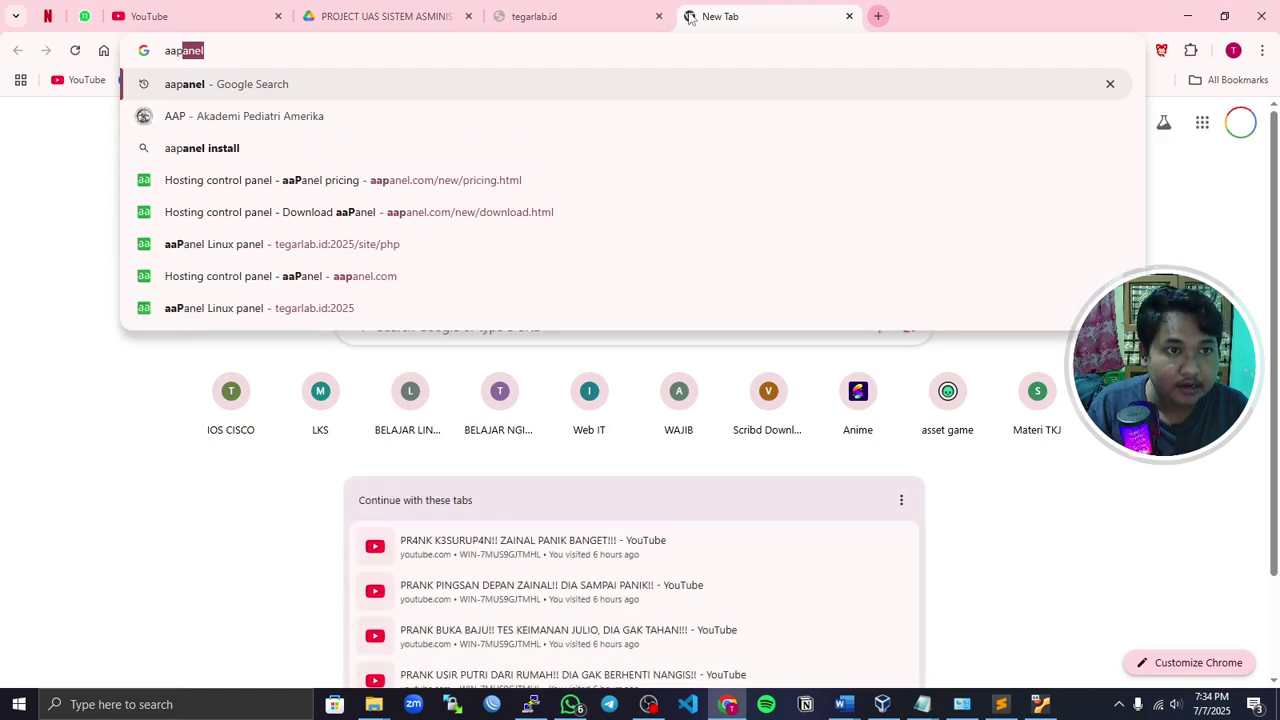
{"action": "key", "text": "Return"}
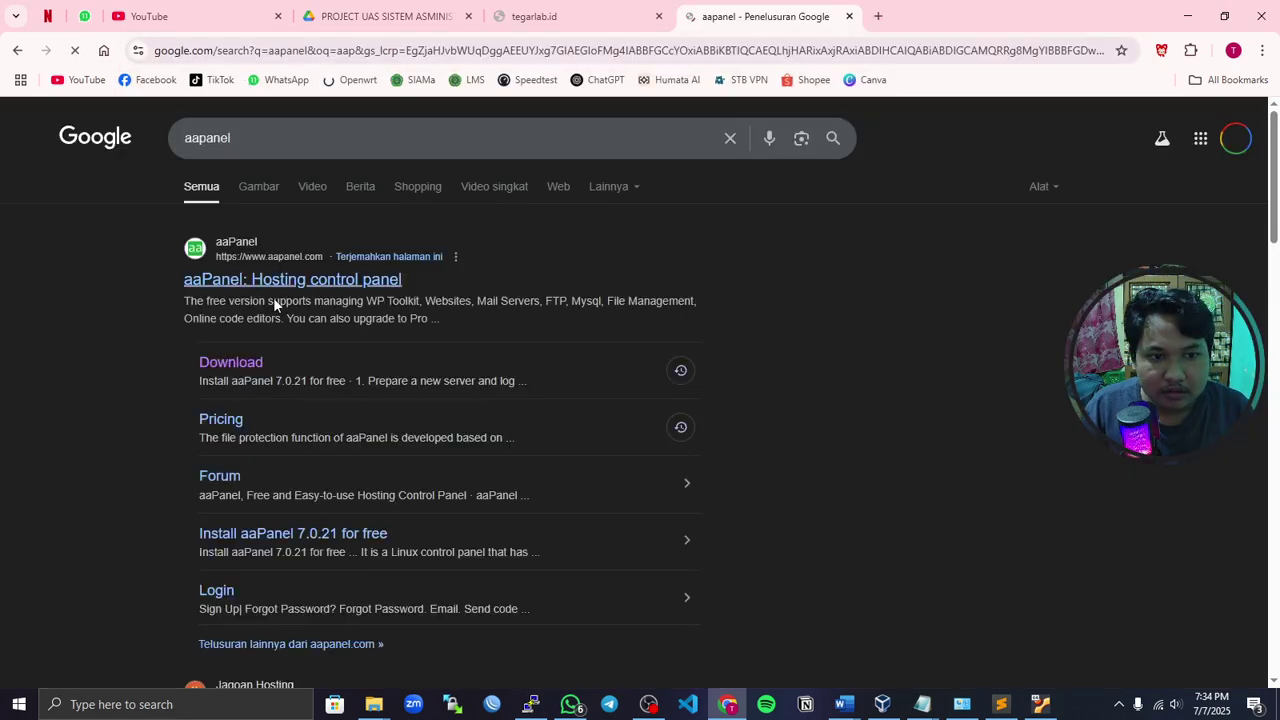
{"action": "left_click", "coordinate": [217, 365]}
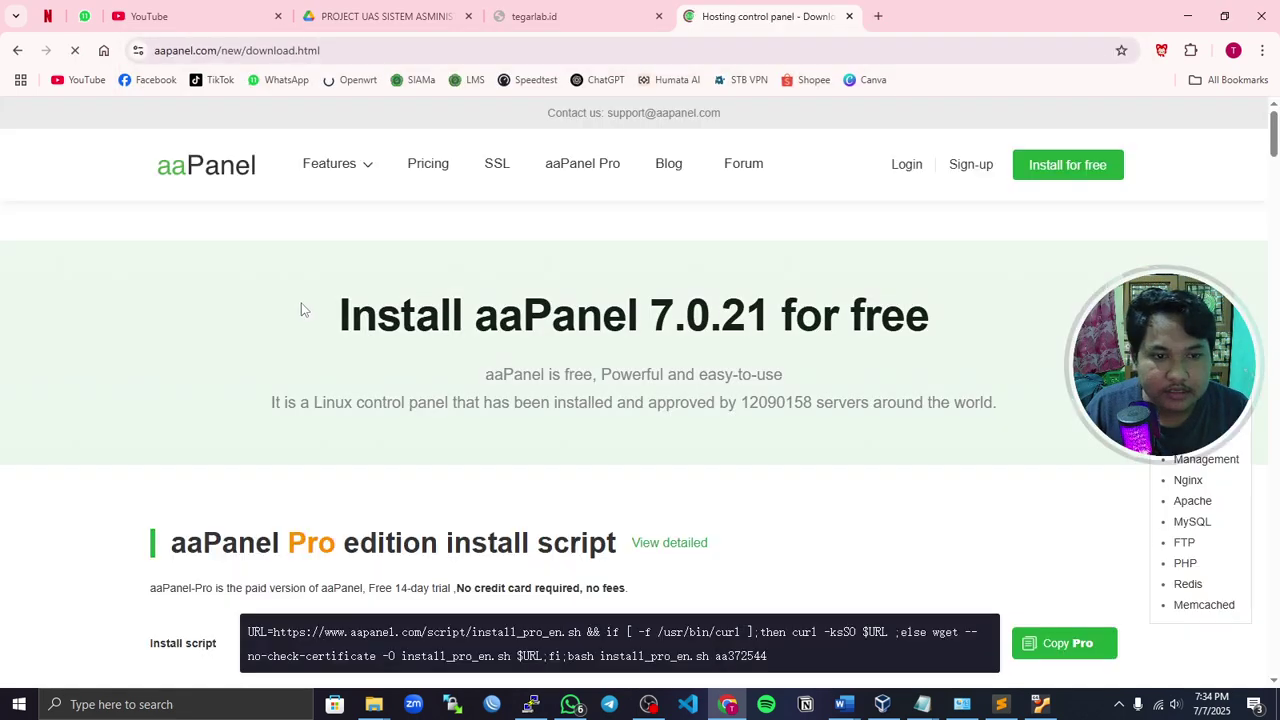
- Go via Pricing to the free install page and expand the supported operating systems FAQ
{"action": "scroll", "coordinate": [330, 350], "scroll_direction": "down", "scroll_amount": 3}
{"action": "scroll", "coordinate": [349, 377], "scroll_direction": "up", "scroll_amount": 3}
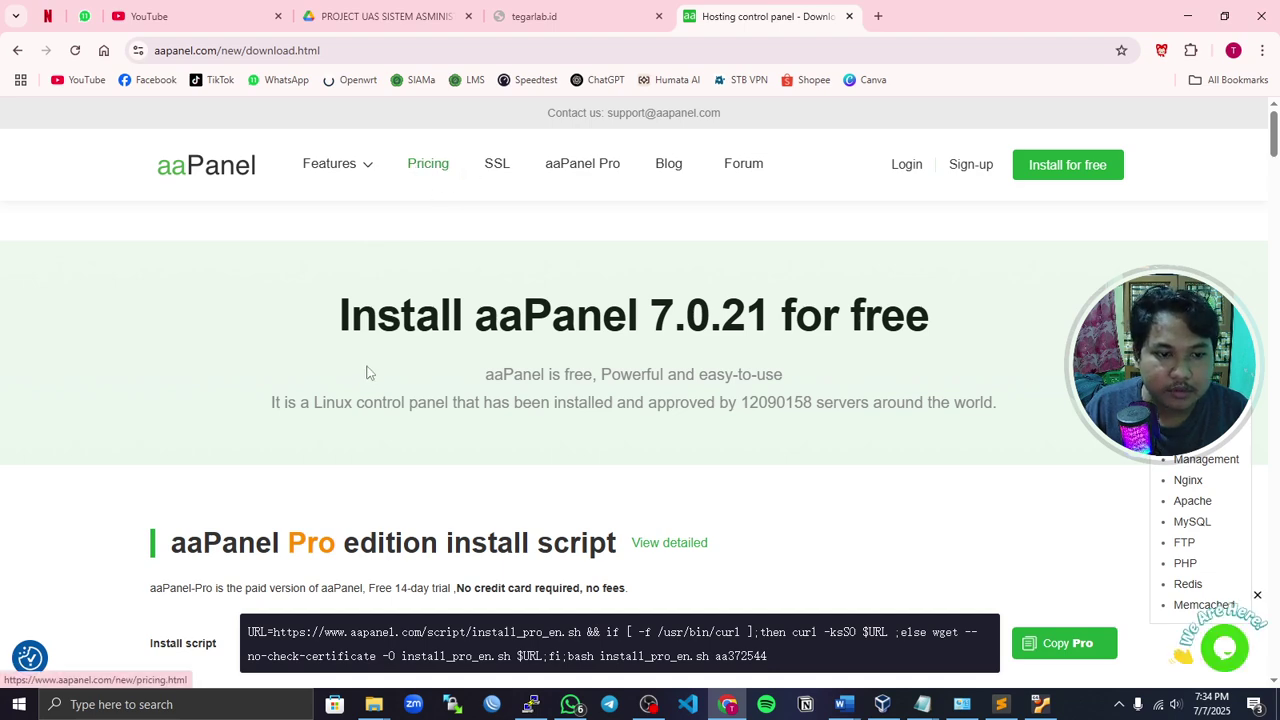
{"action": "scroll", "coordinate": [422, 190], "scroll_direction": "down", "scroll_amount": 1}
{"action": "left_click", "coordinate": [427, 166]}
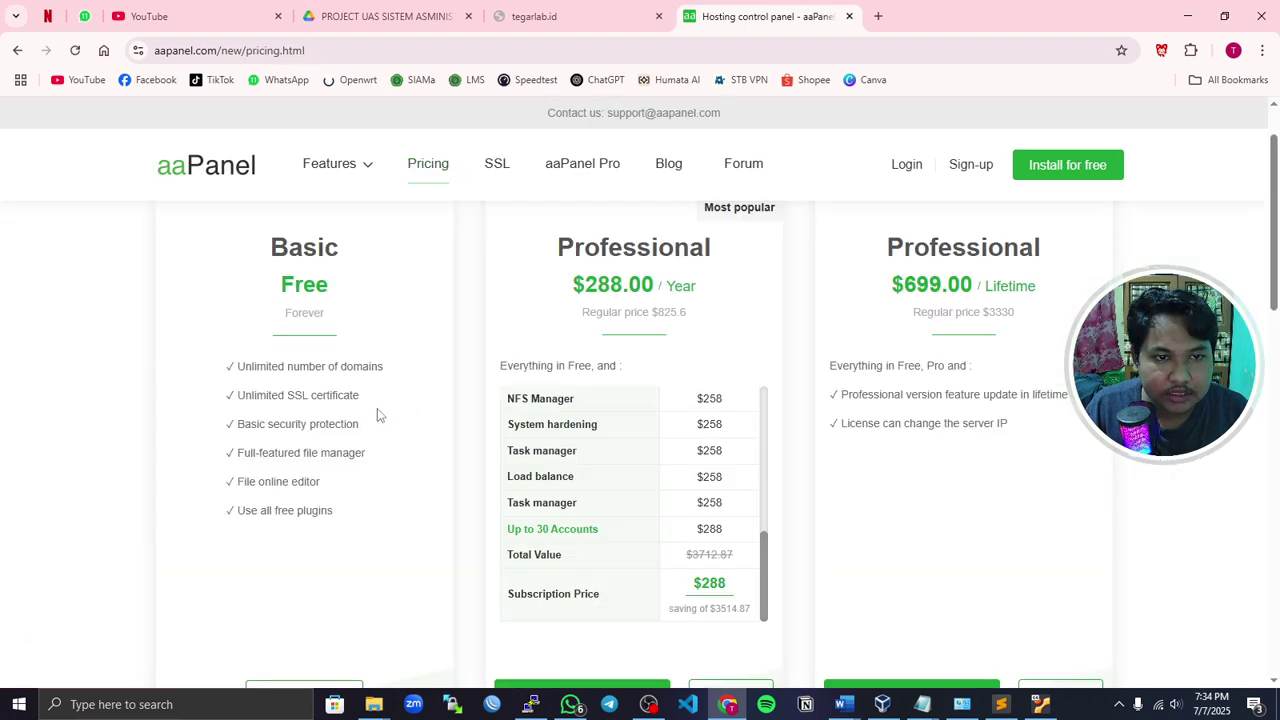
{"action": "scroll", "coordinate": [383, 426], "scroll_direction": "down", "scroll_amount": 3}
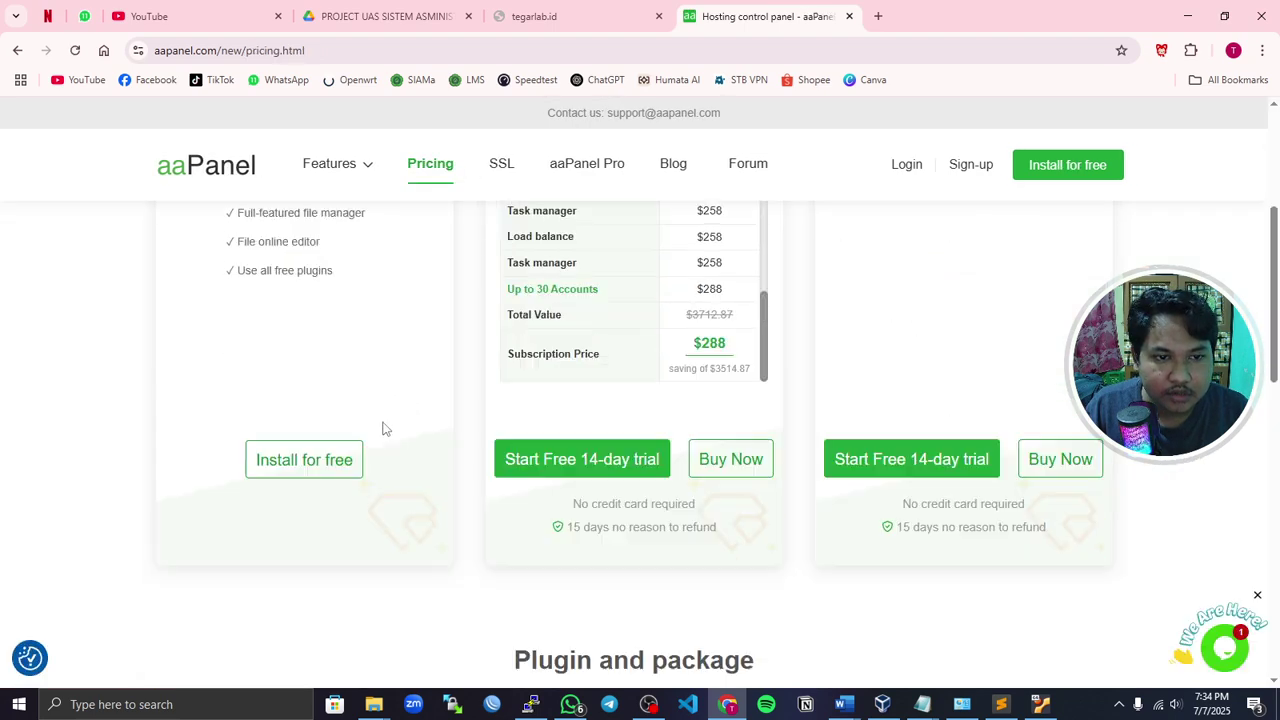
{"action": "left_click", "coordinate": [300, 460]}
{"action": "scroll", "coordinate": [415, 405], "scroll_direction": "down", "scroll_amount": 9}
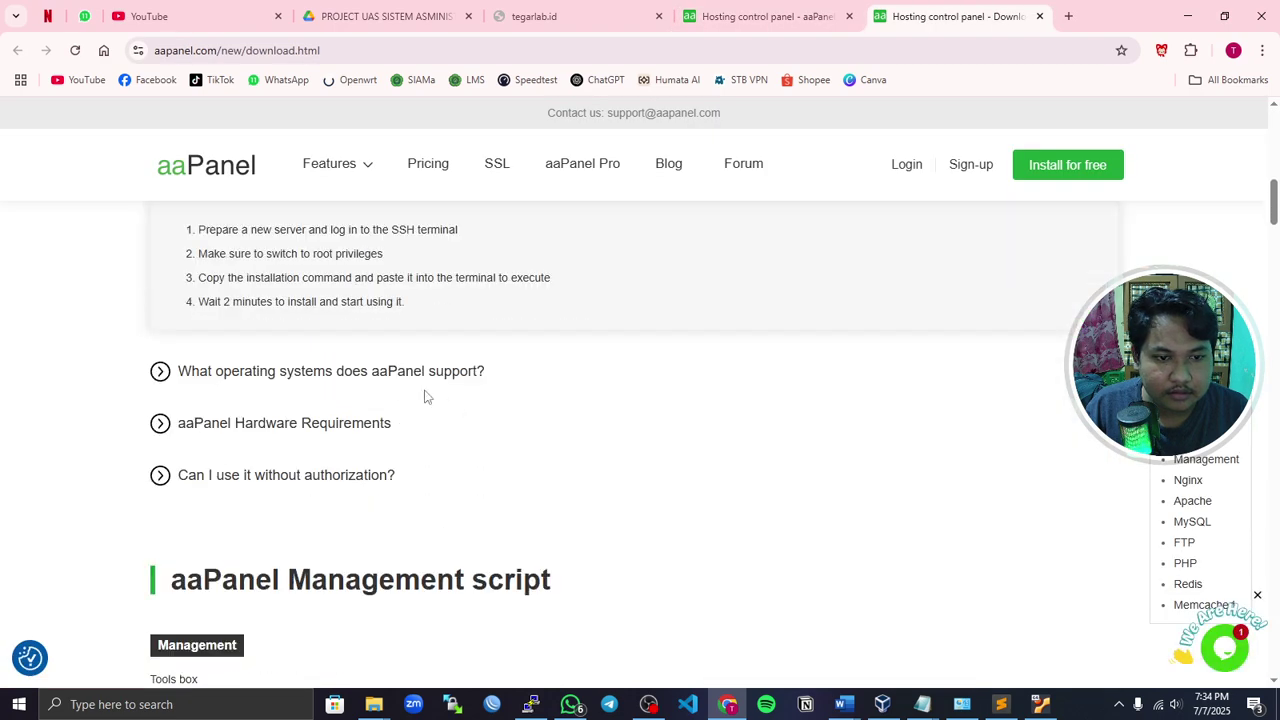
{"action": "left_click", "coordinate": [352, 388]}
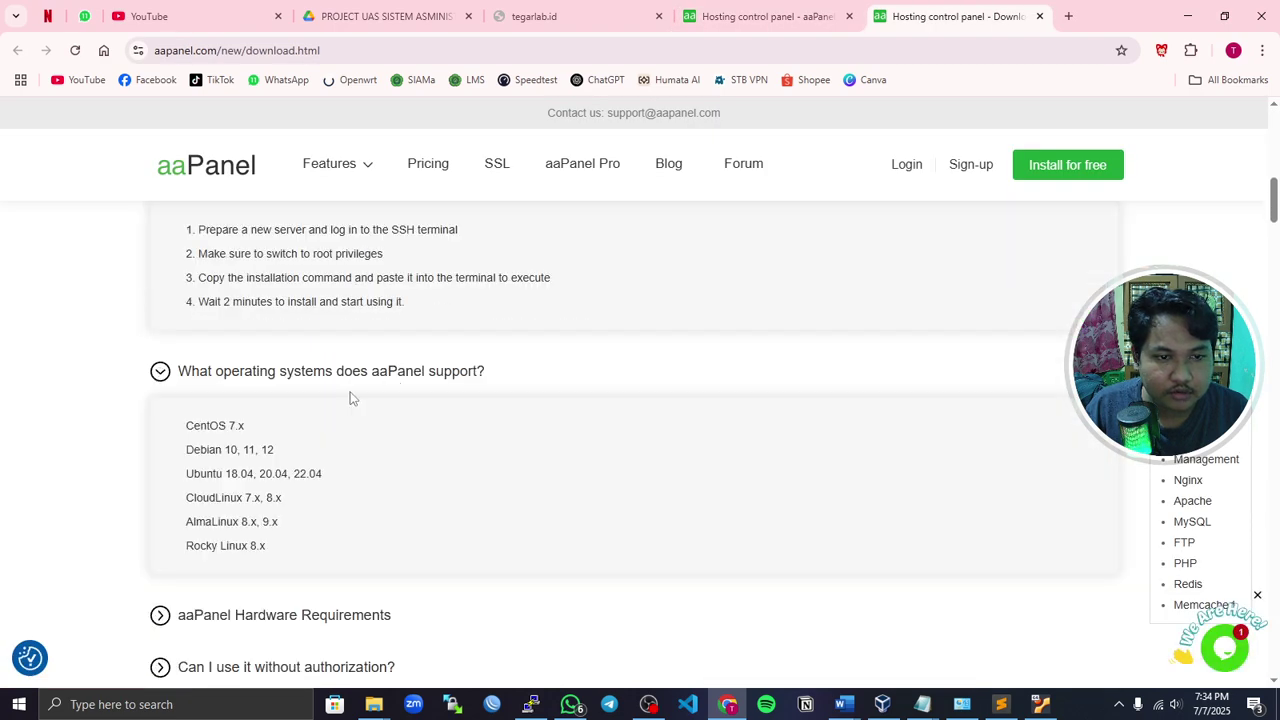
{"action": "scroll", "coordinate": [318, 436], "scroll_direction": "down", "scroll_amount": 2}
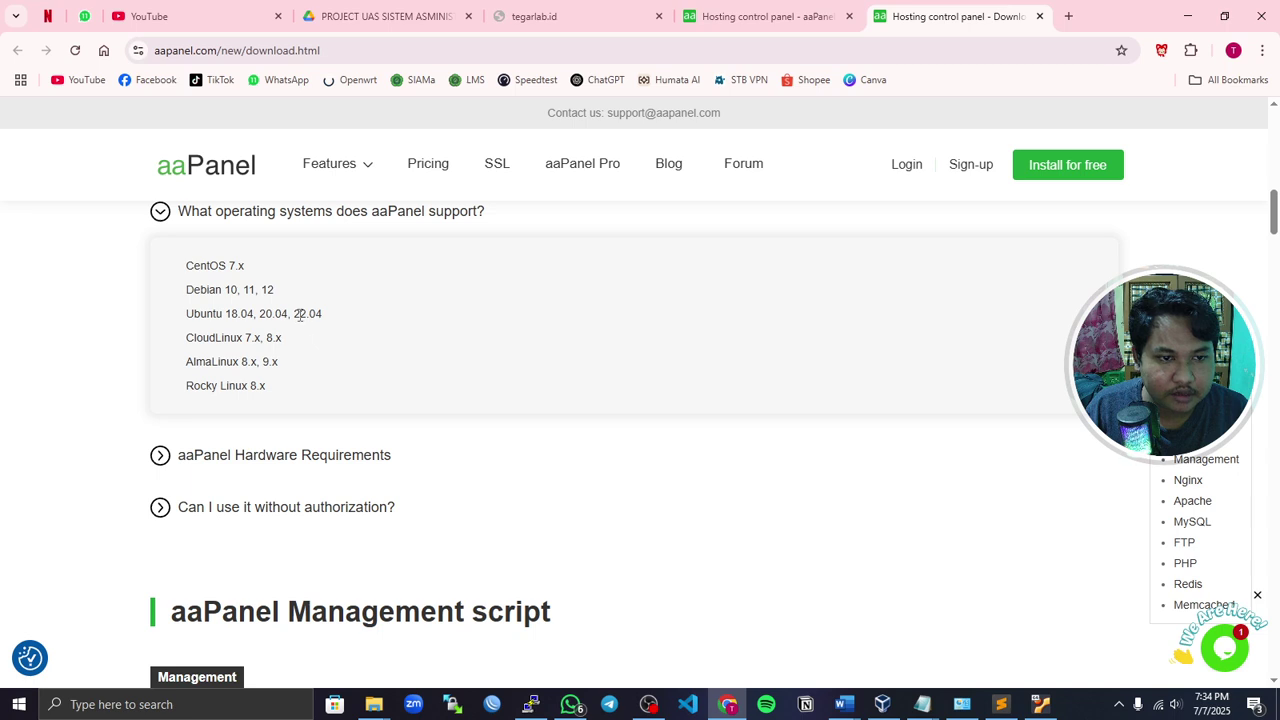
- Highlight the Ubuntu 18.04 and 22.04 entries in the supported systems list
{"action": "left_click_drag", "start_coordinate": [299, 315], "coordinate": [363, 320]}
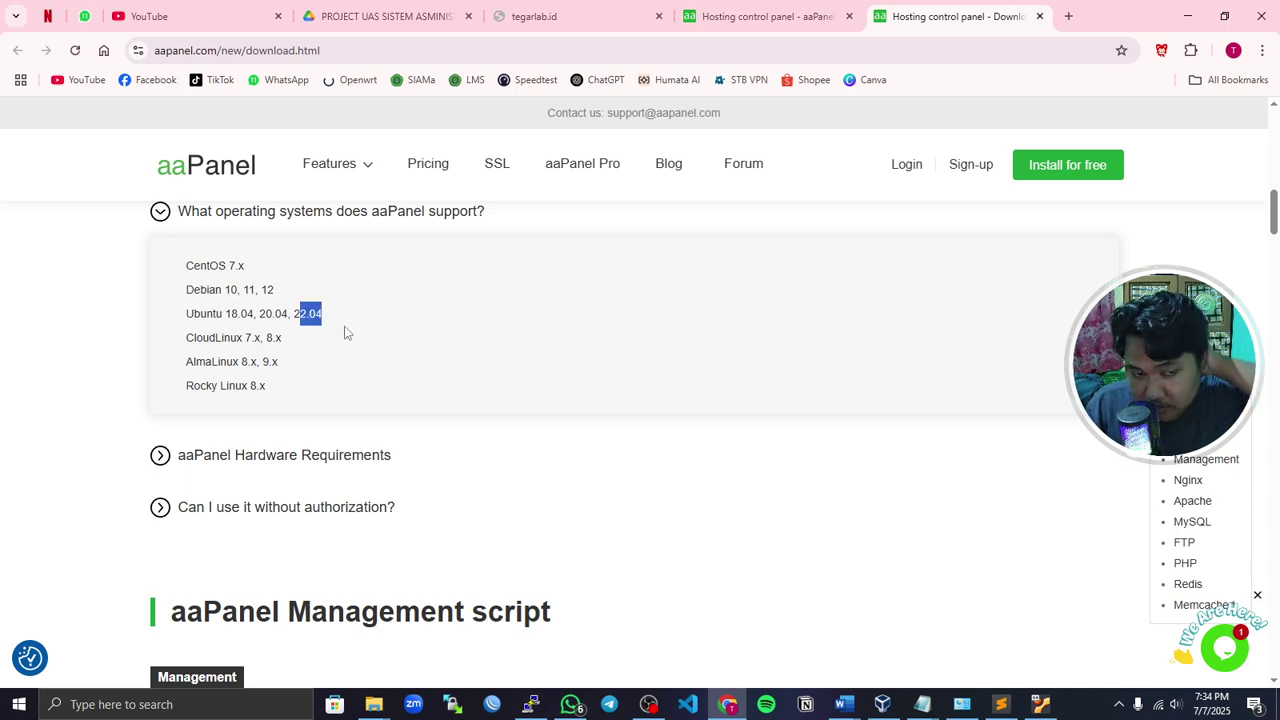
{"action": "left_click_drag", "start_coordinate": [250, 315], "coordinate": [259, 318]}
{"action": "left_click", "coordinate": [239, 326]}
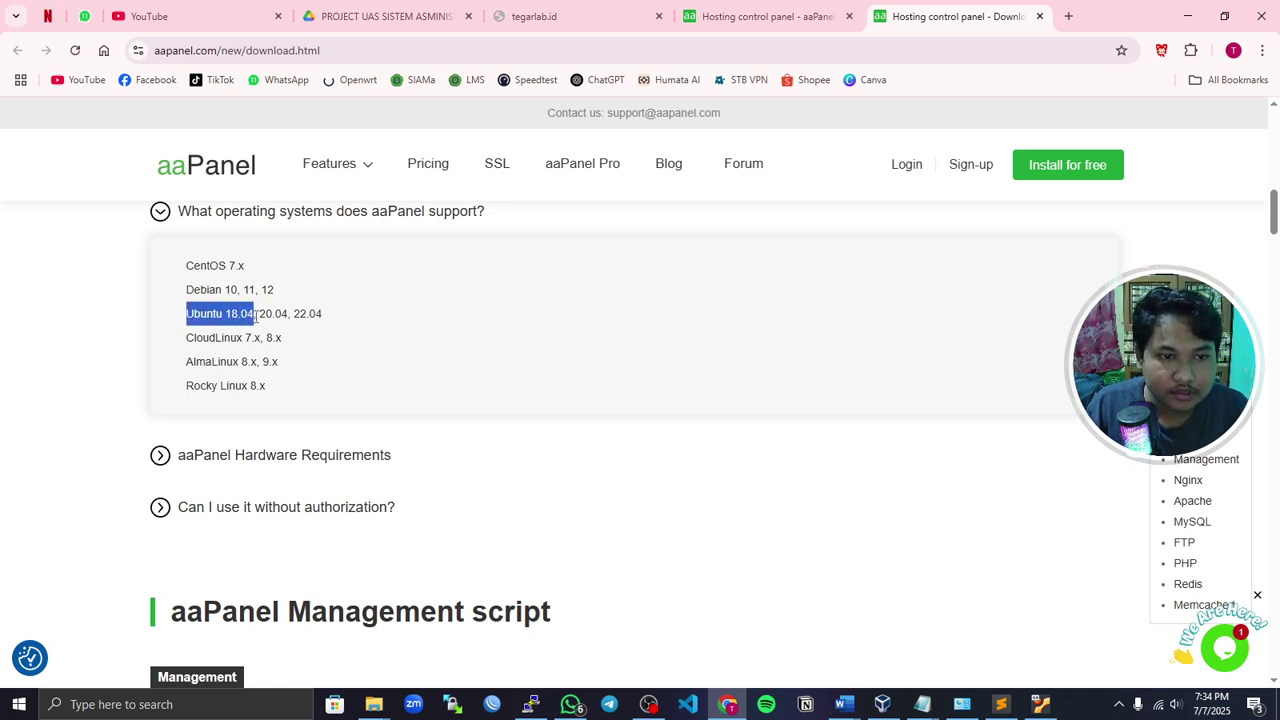
{"action": "left_click", "coordinate": [263, 317]}
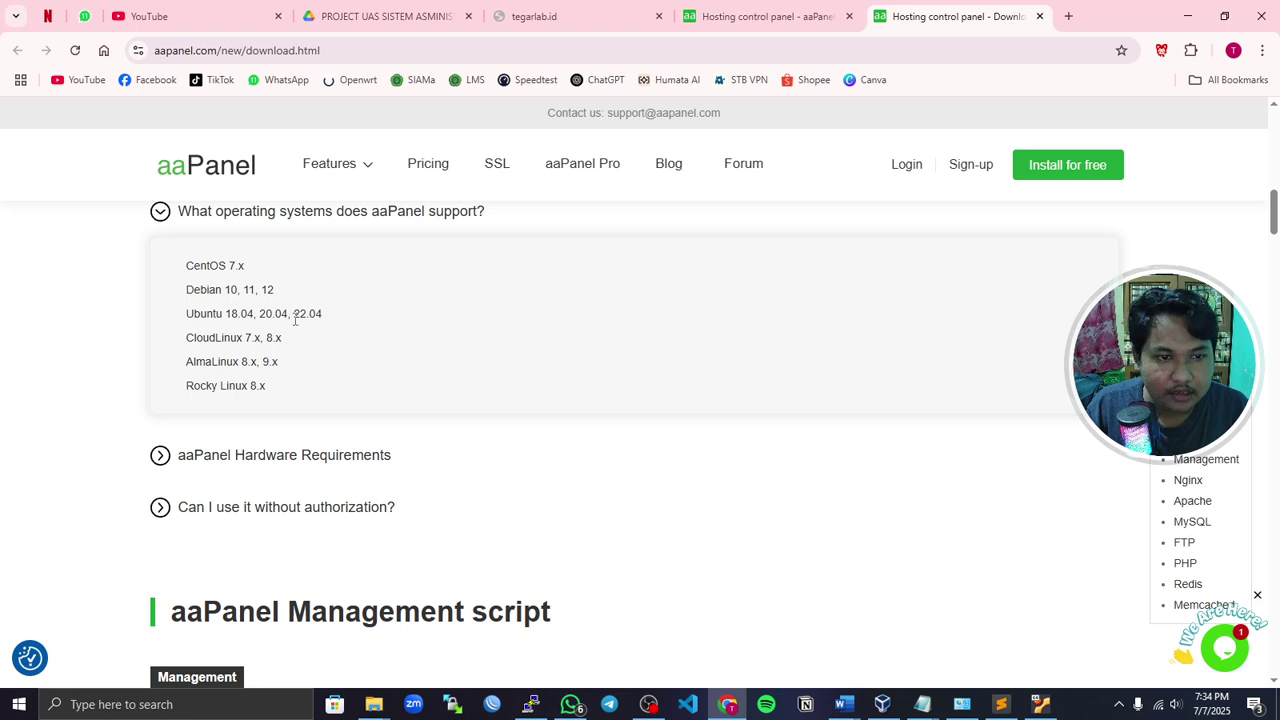
{"action": "left_click_drag", "start_coordinate": [296, 313], "coordinate": [337, 317]}
{"action": "left_click", "coordinate": [376, 336]}
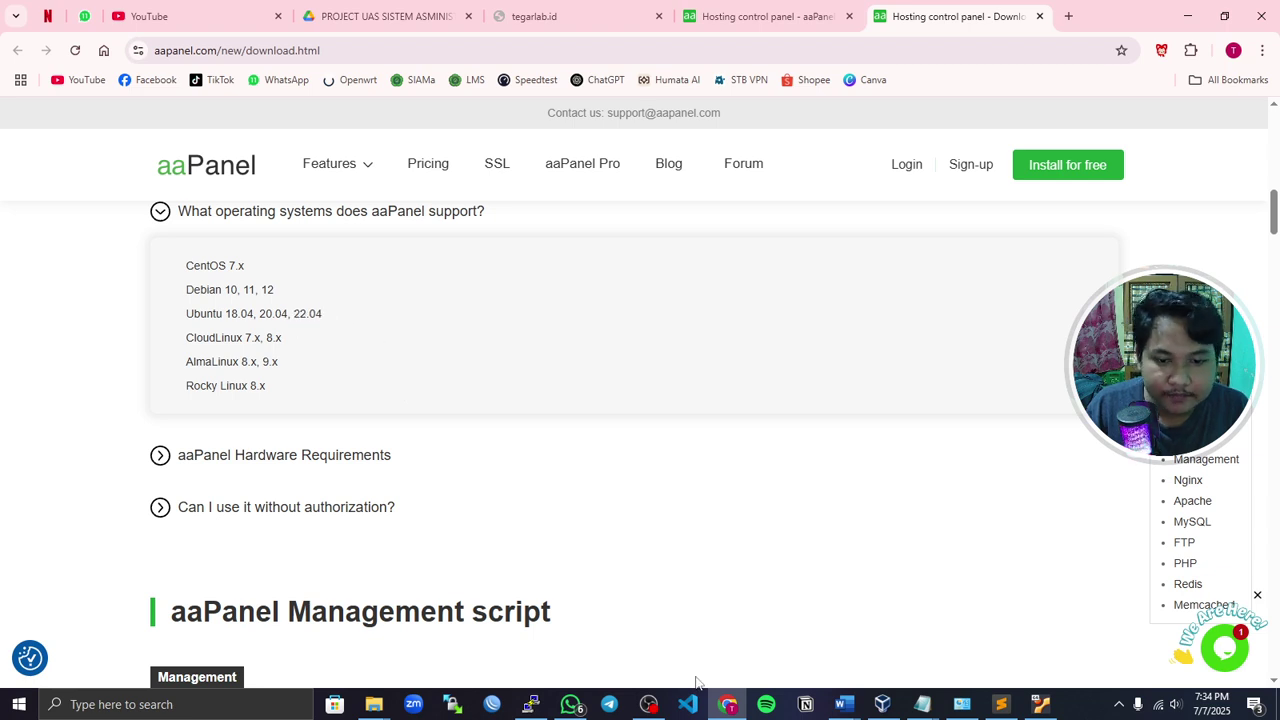
- Bring VirtualBox Manager forward showing Ubuntu22-Tegarlab running, and dismiss the WhatsApp notification
{"action": "left_click", "coordinate": [882, 704]}
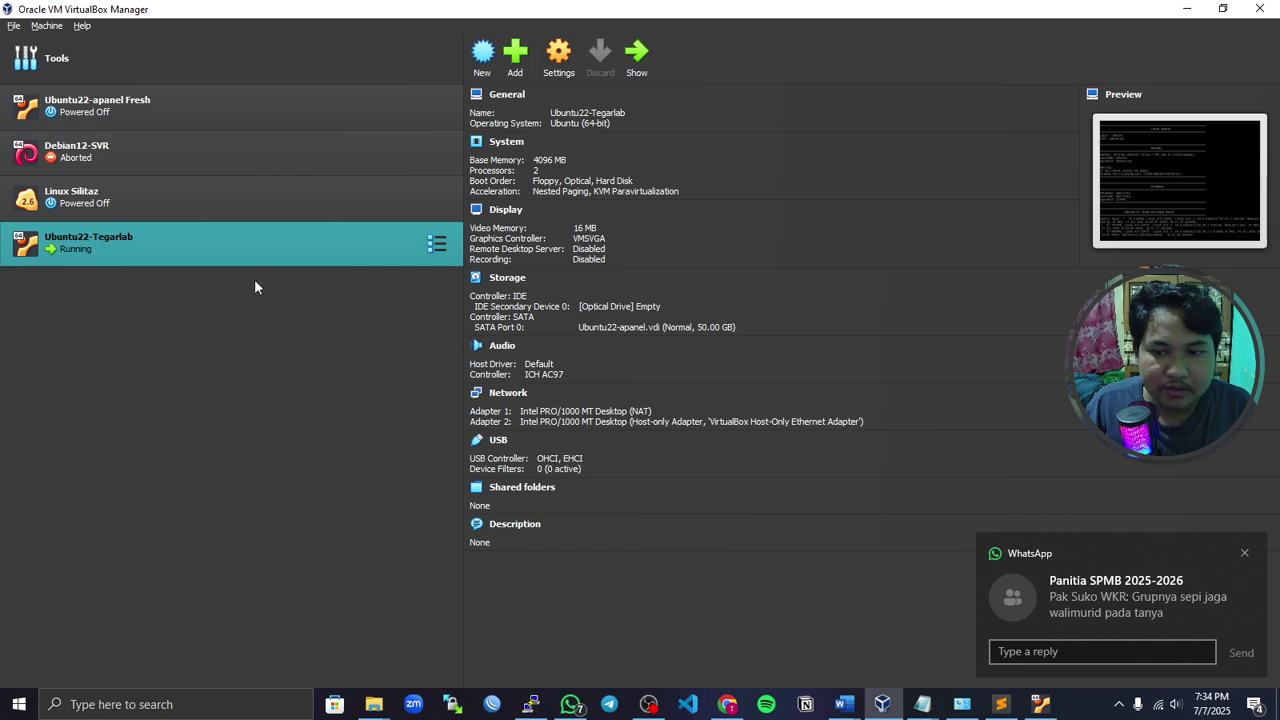
{"action": "left_click", "coordinate": [1244, 553]}
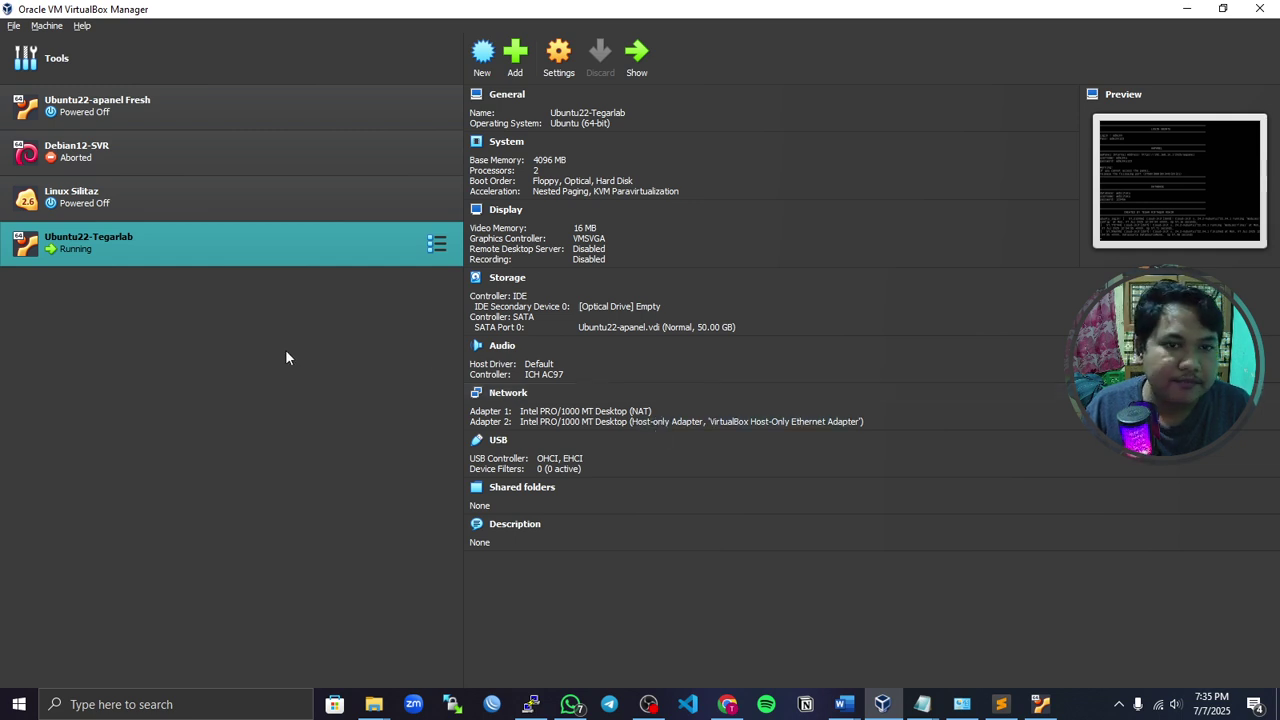
- Open the Ubuntu22-Tegarlab console and log in with the VM username and password
{"action": "left_click", "coordinate": [636, 55]}
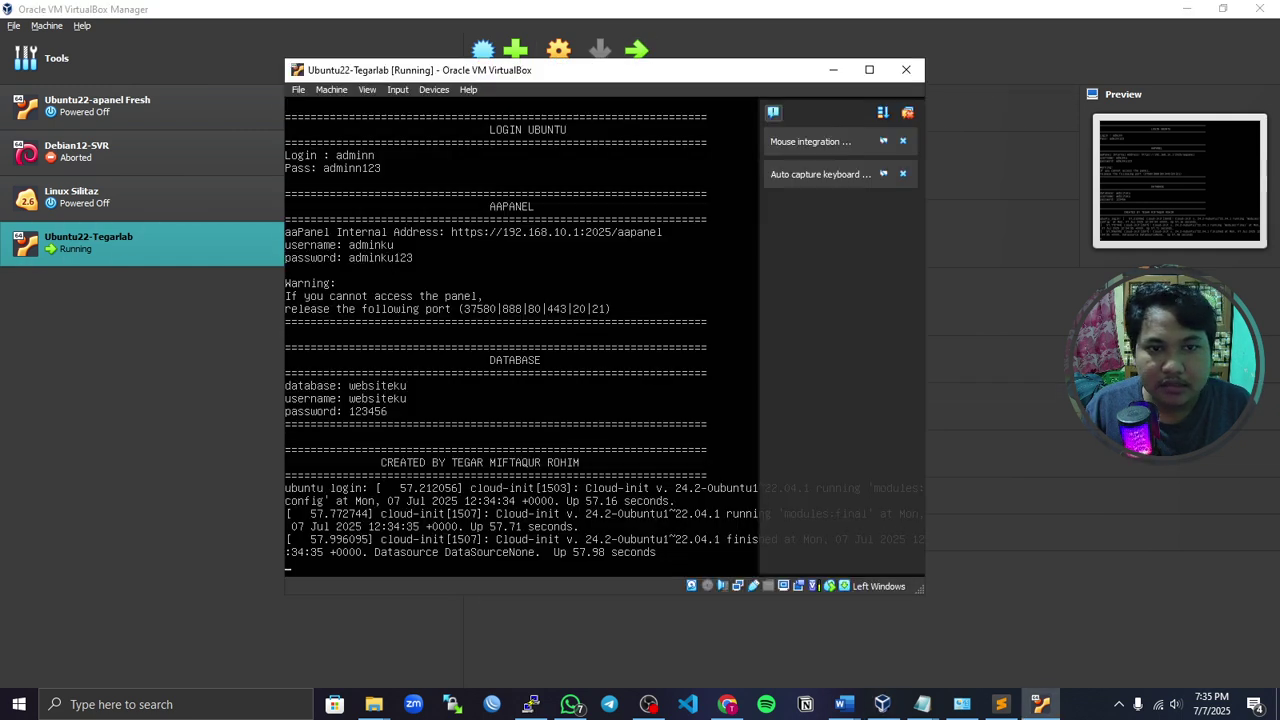
{"action": "left_click", "coordinate": [907, 113]}
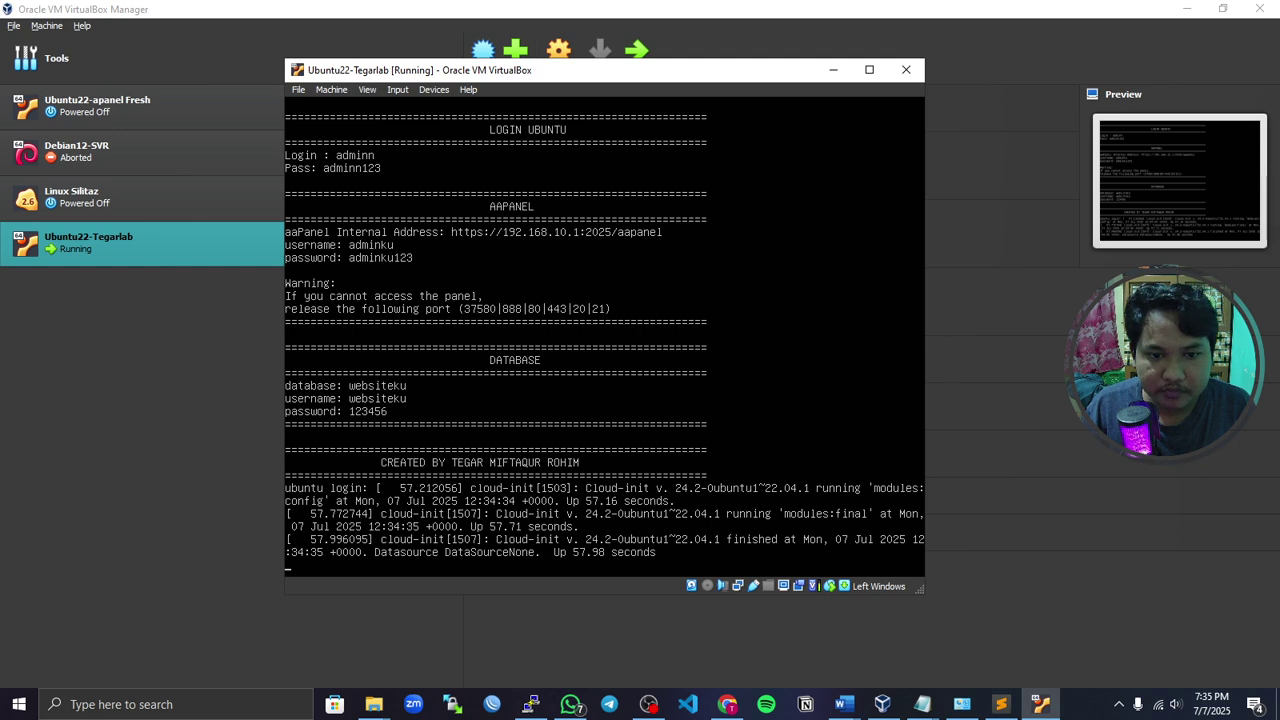
{"action": "key", "text": "Return"}
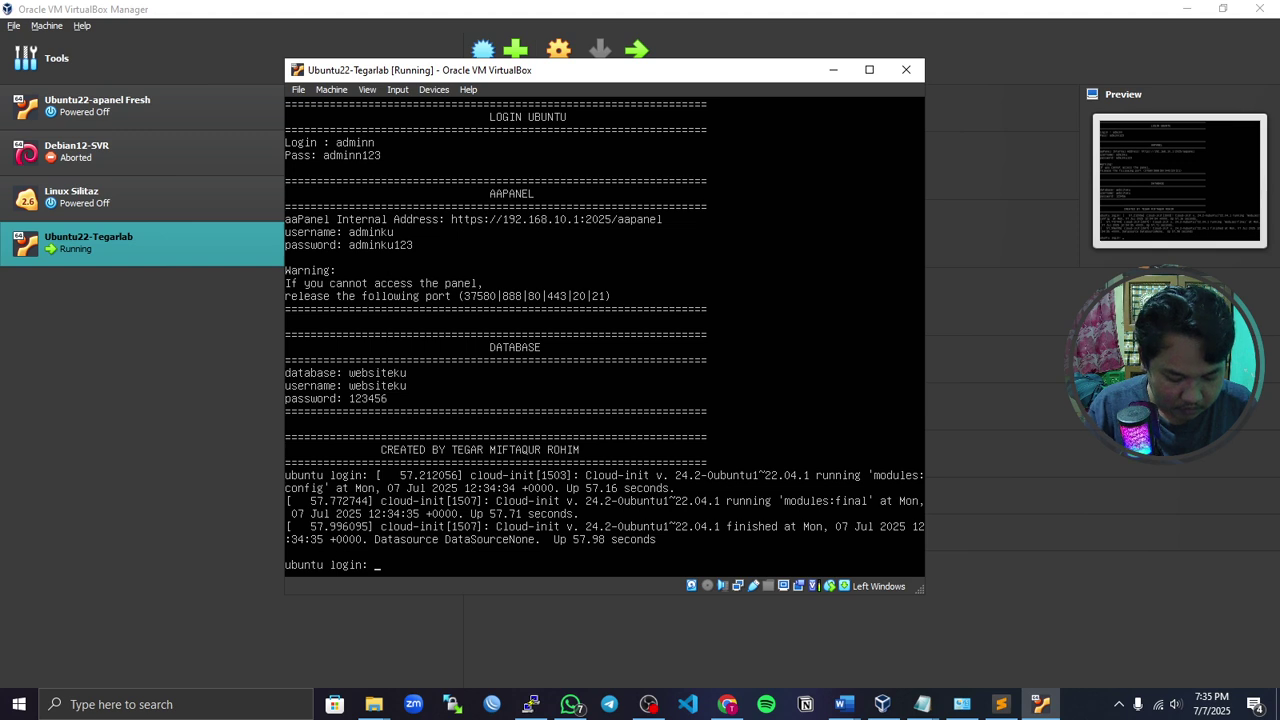
{"action": "key", "text": "Return"}
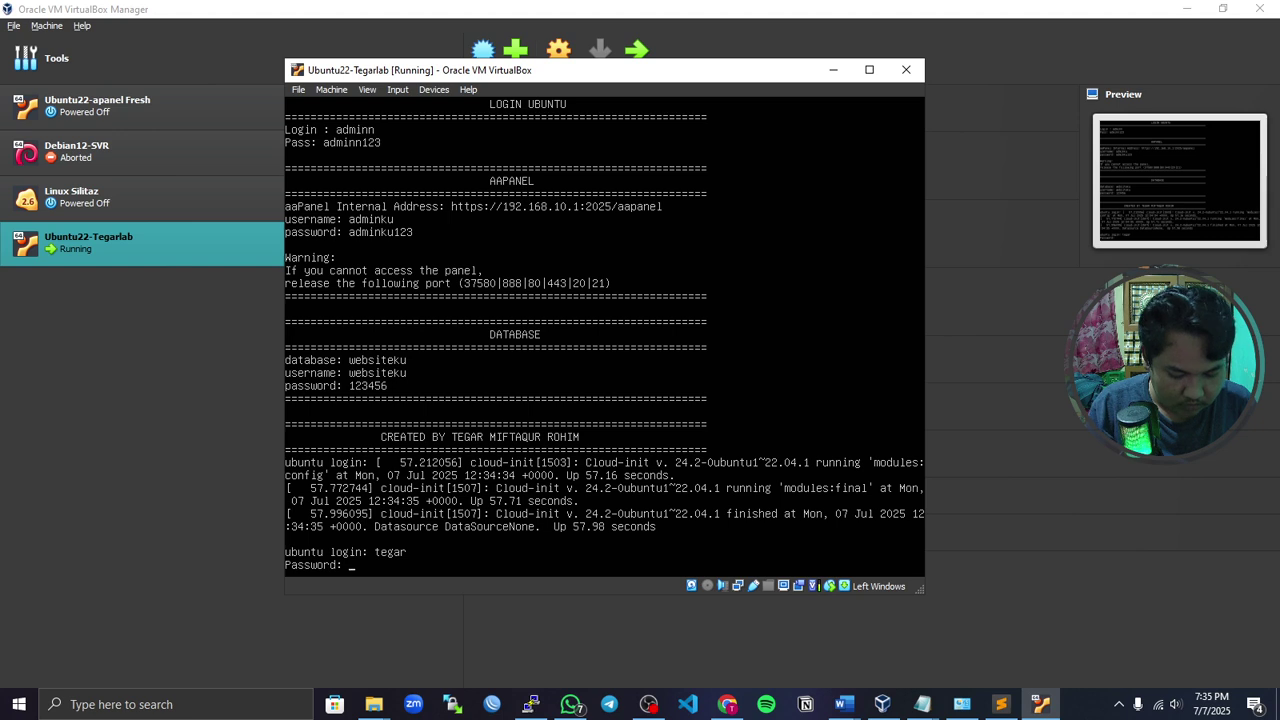
{"action": "key", "text": "Return"}
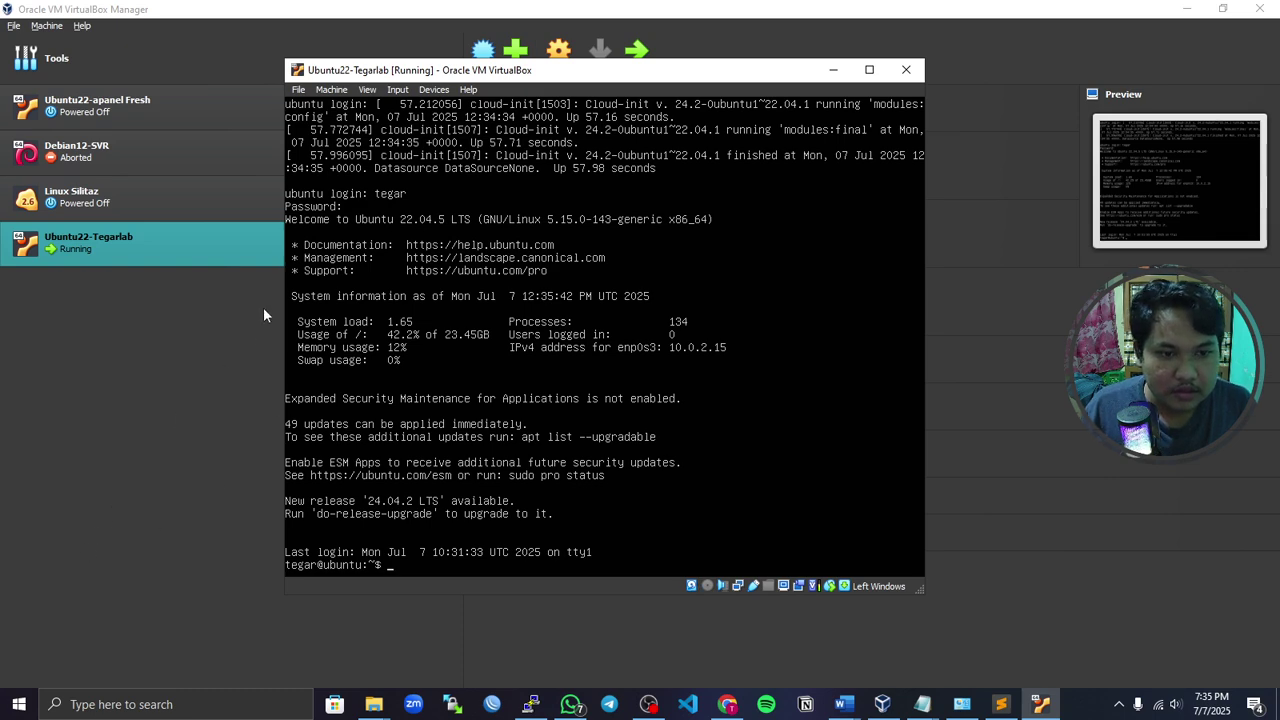
{"action": "left_click_drag", "start_coordinate": [420, 73], "coordinate": [334, 72]}
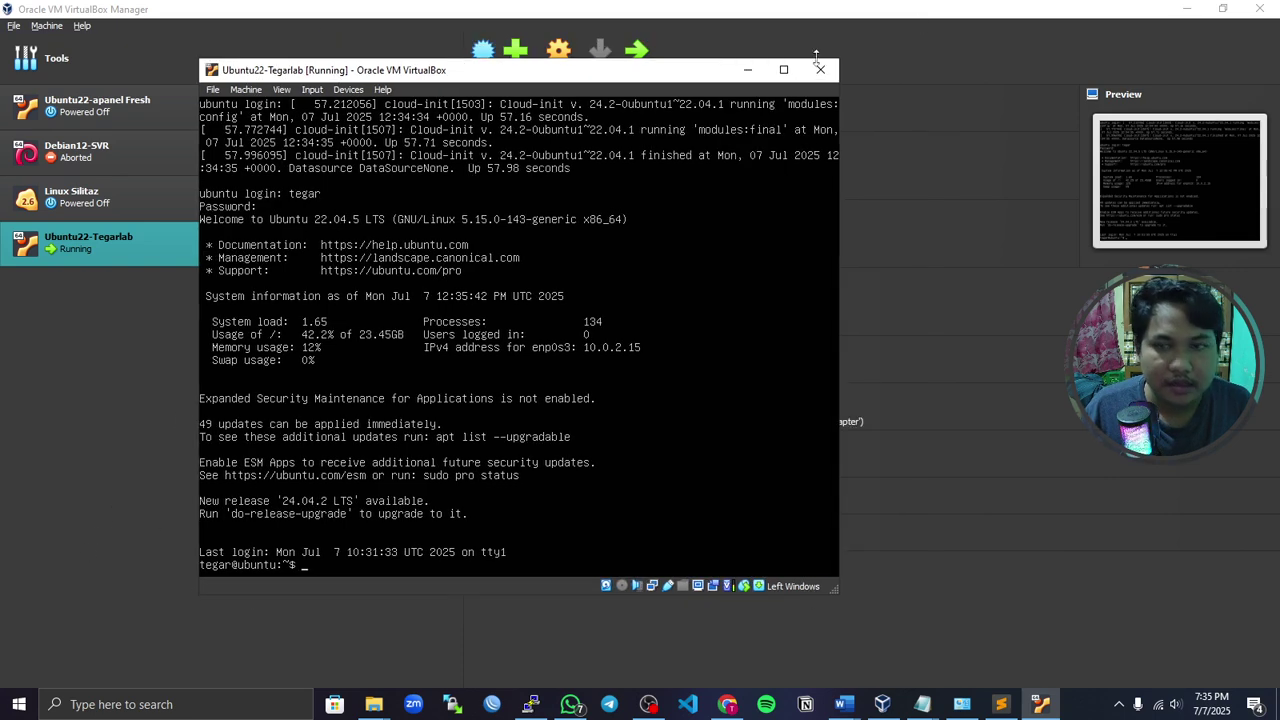
- Reload the aaPanel login page at tegarlab.id:2025/aapanel in the Chrome tab
{"action": "left_click", "coordinate": [1172, 8]}
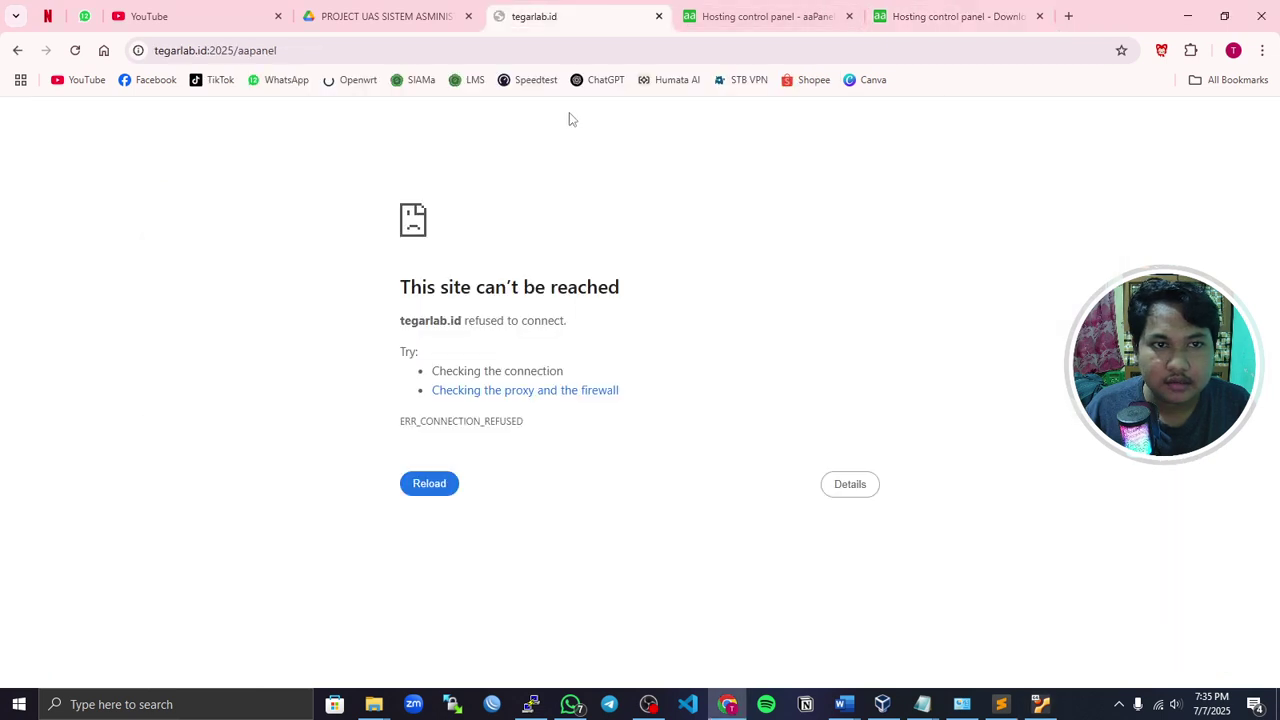
{"action": "left_click", "coordinate": [560, 16]}
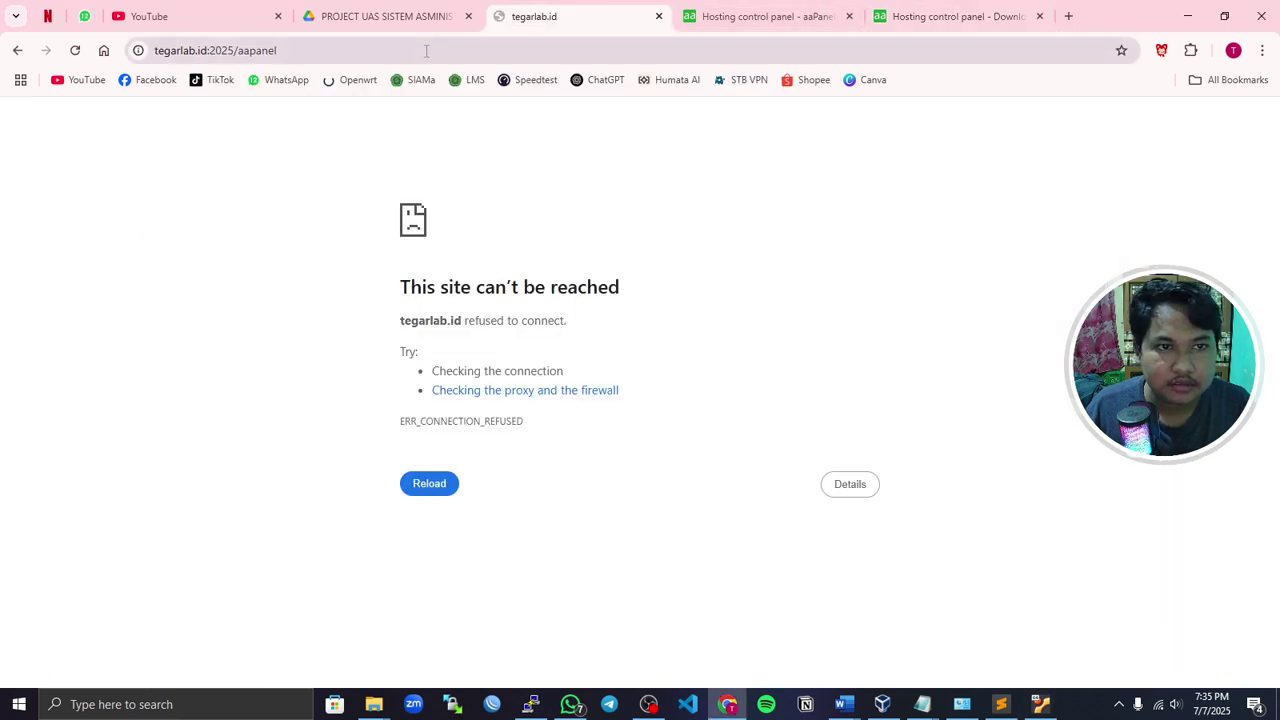
{"action": "left_click_drag", "start_coordinate": [426, 50], "coordinate": [305, 45]}
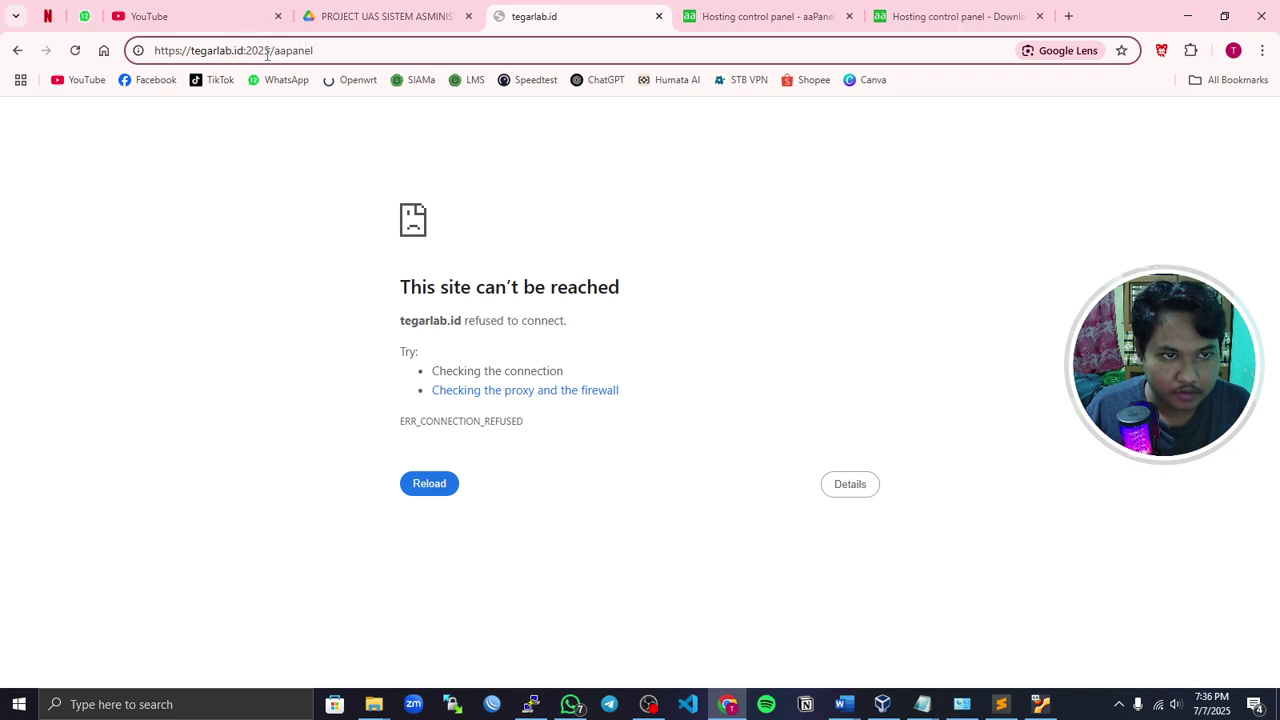
{"action": "mouse_move", "coordinate": [325, 50]}
{"action": "left_mouse_down"}
{"action": "mouse_move", "coordinate": [257, 50]}
{"action": "mouse_move", "coordinate": [323, 54]}
{"action": "left_mouse_up"}
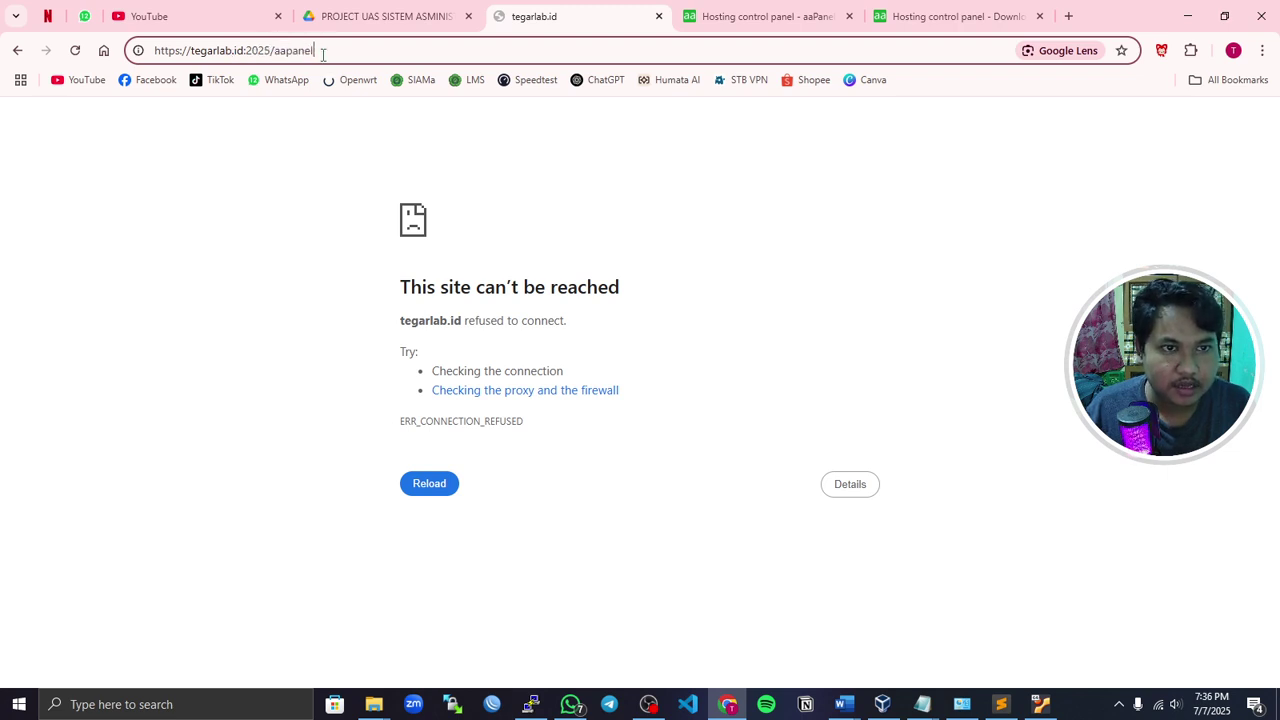
{"action": "key", "text": "Return"}
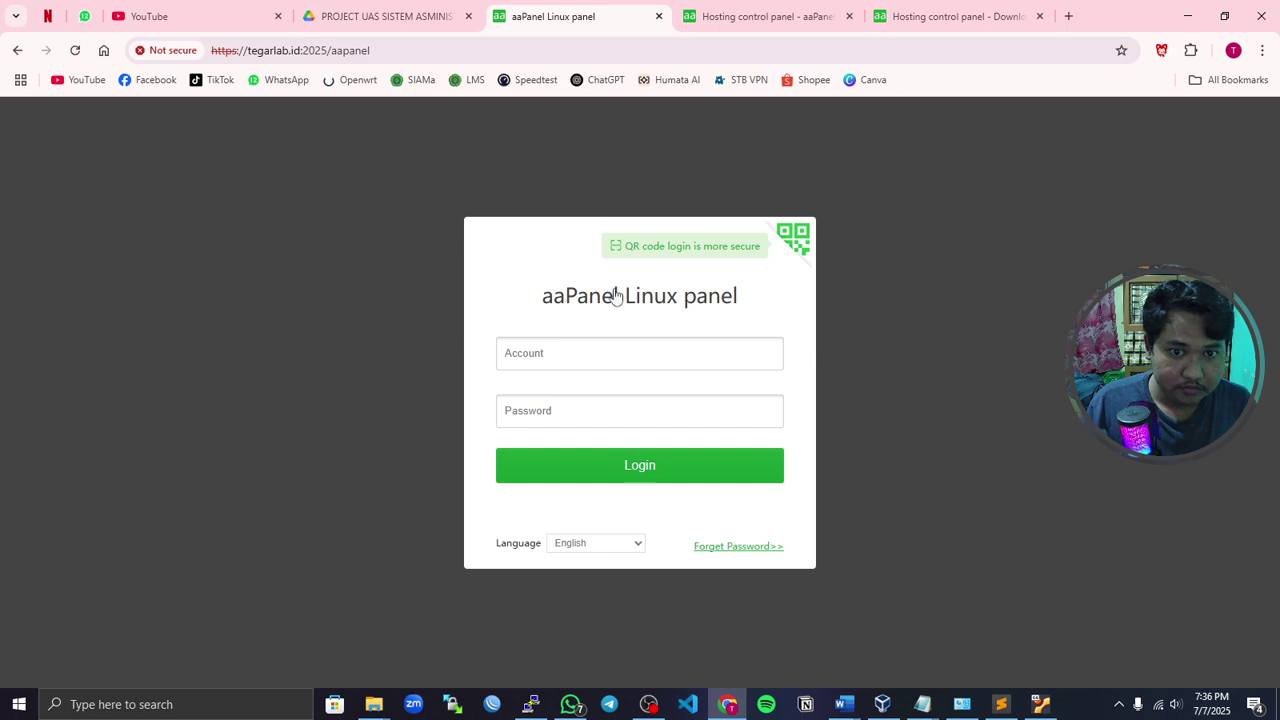
- Log in to aaPanel with the panel username and password
{"action": "left_click", "coordinate": [593, 357]}
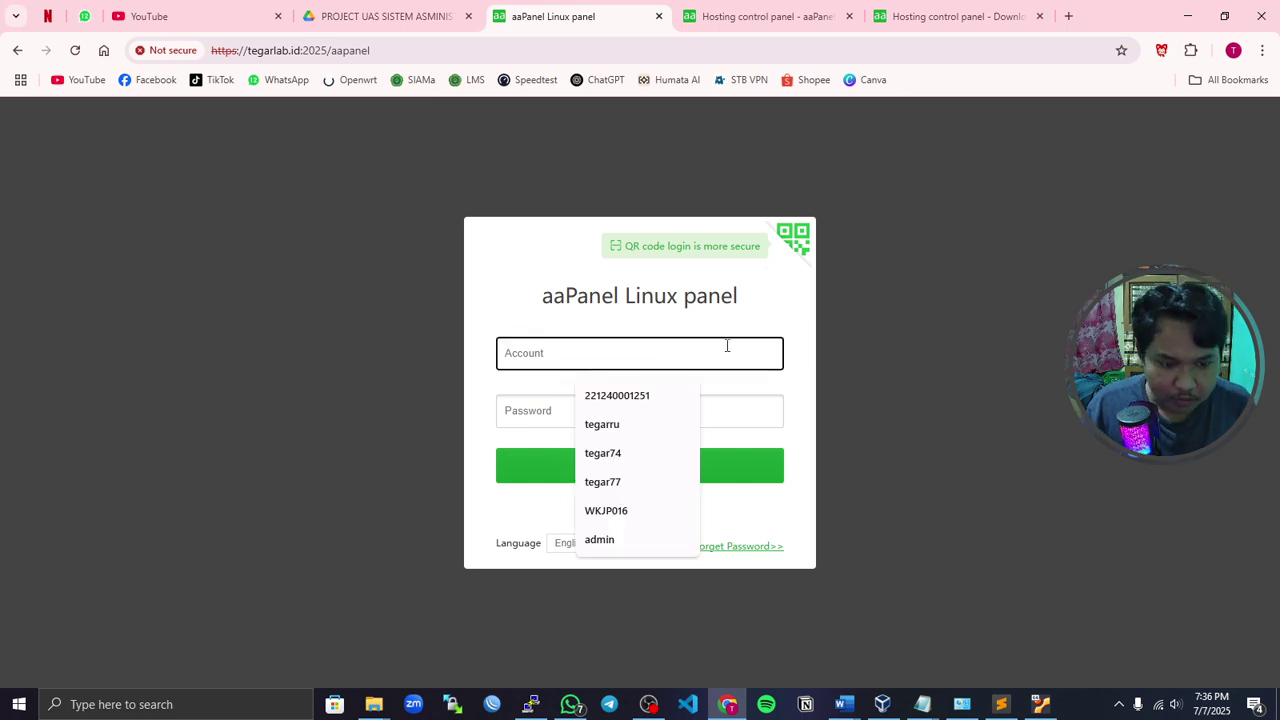
{"action": "type", "text": "admin"}
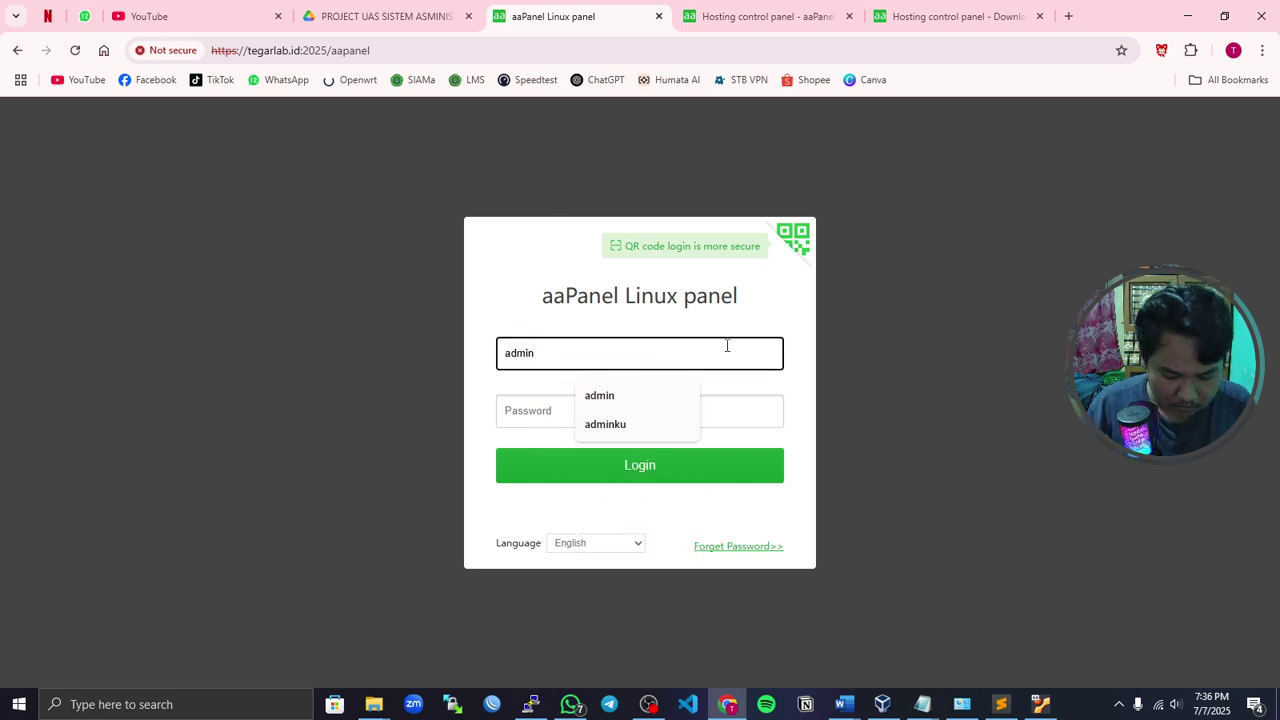
{"action": "type", "text": "ku"}
{"action": "left_click", "coordinate": [662, 414]}
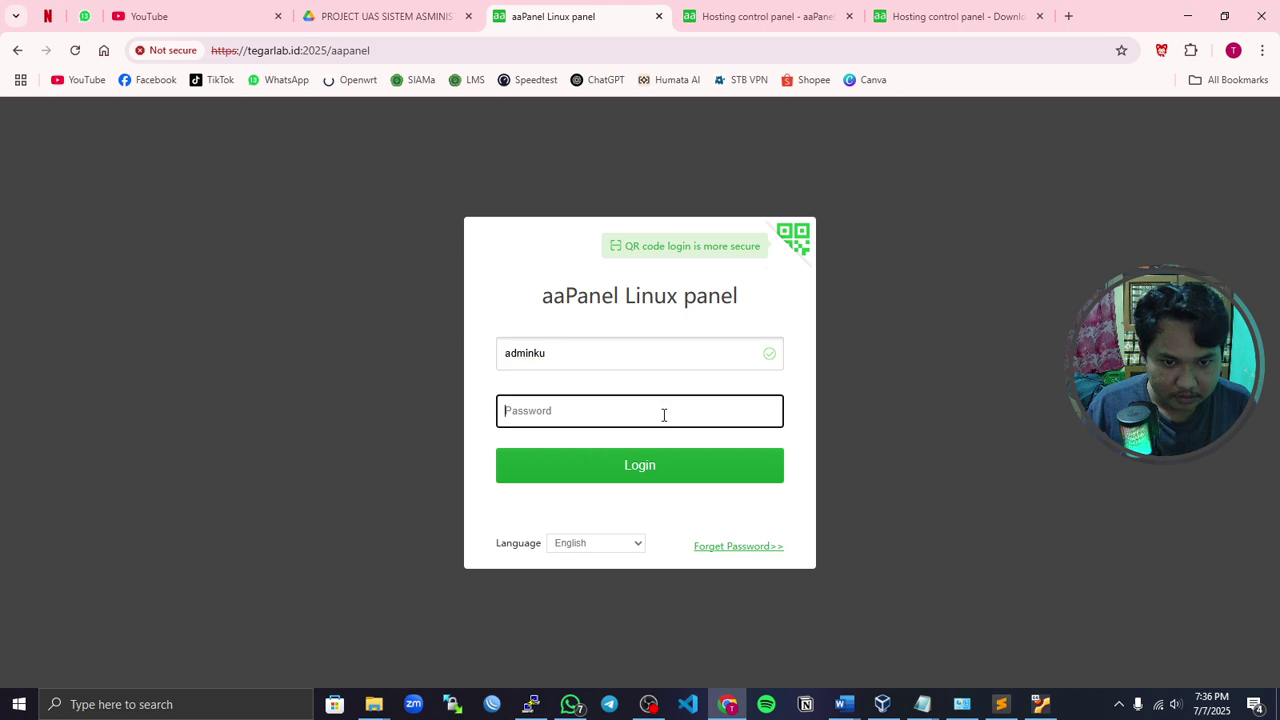
{"action": "type", "text": "ad"}
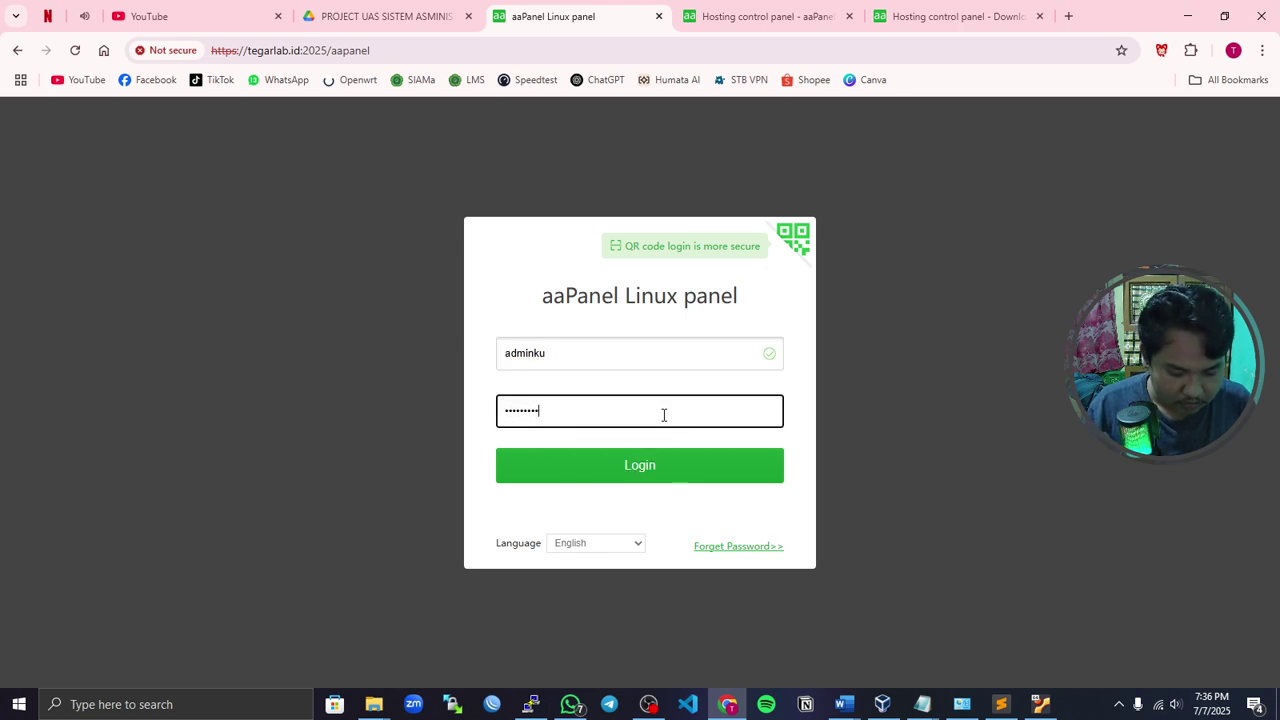
{"action": "left_click", "coordinate": [661, 466]}
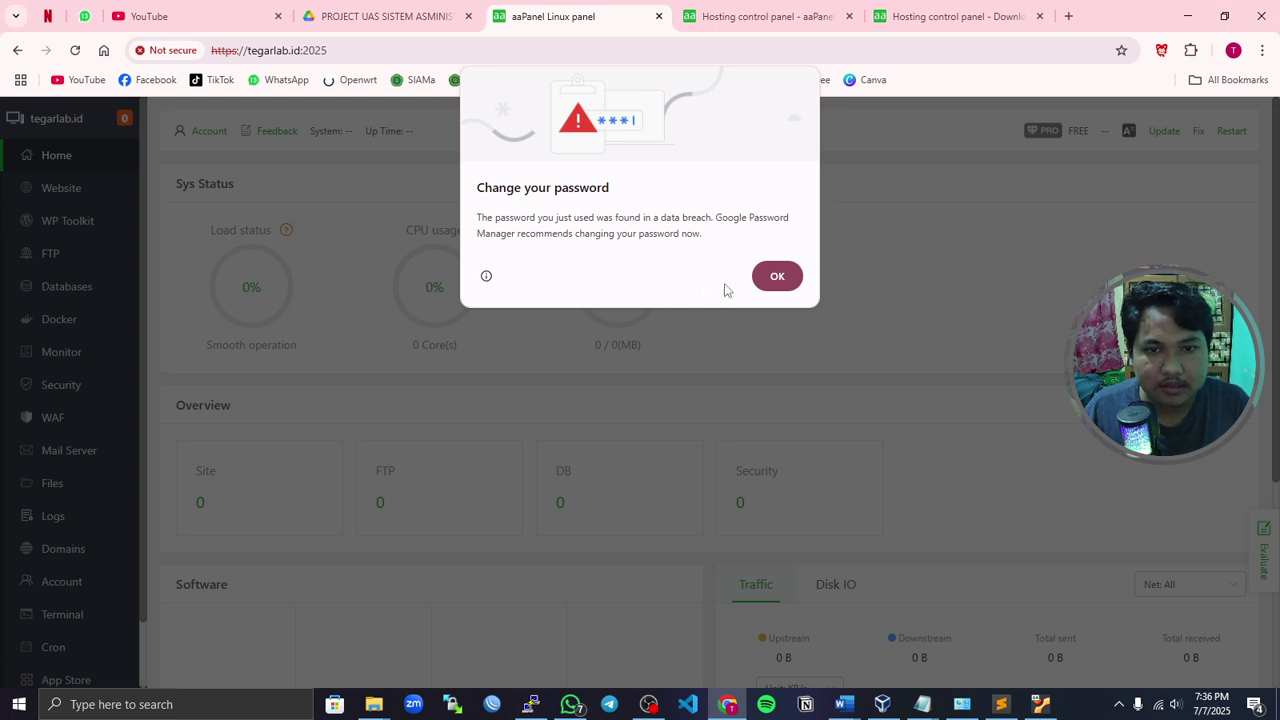
- Dismiss Chrome's password warning and check the Load 19%, RAM 11.4% and disk 45% gauges
{"action": "left_click", "coordinate": [771, 290]}
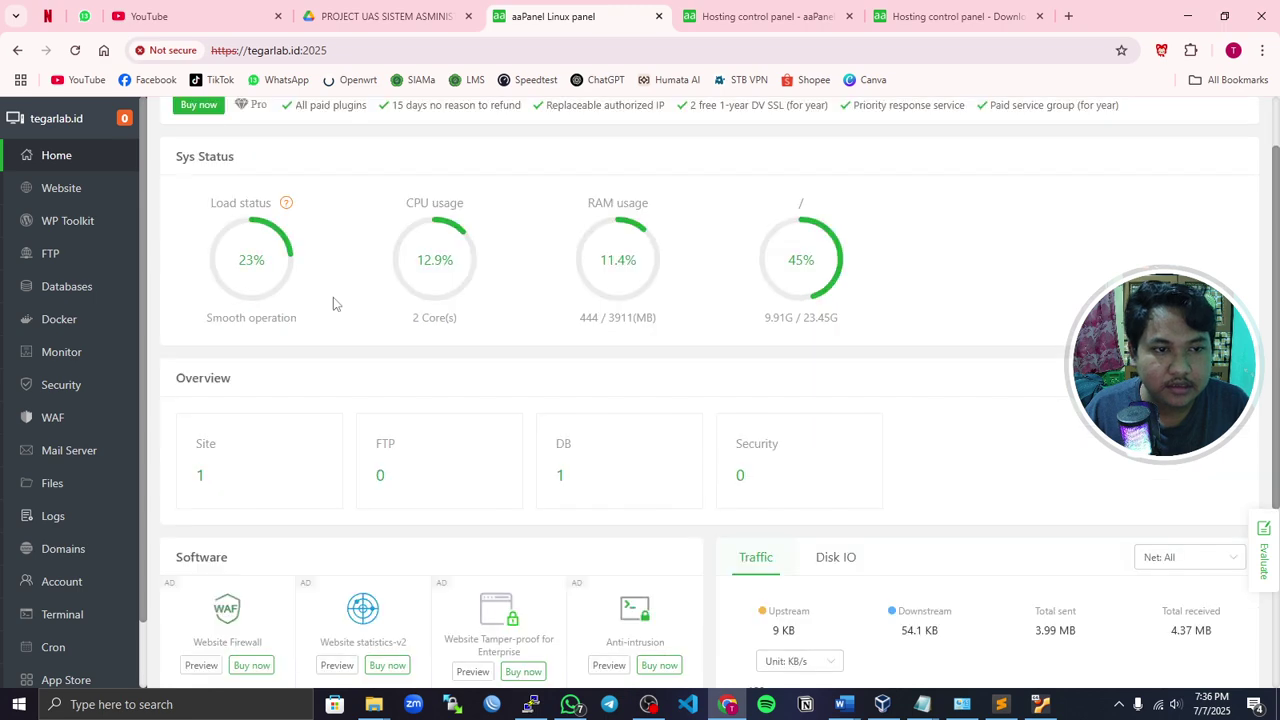
{"action": "mouse_move", "coordinate": [277, 280]}
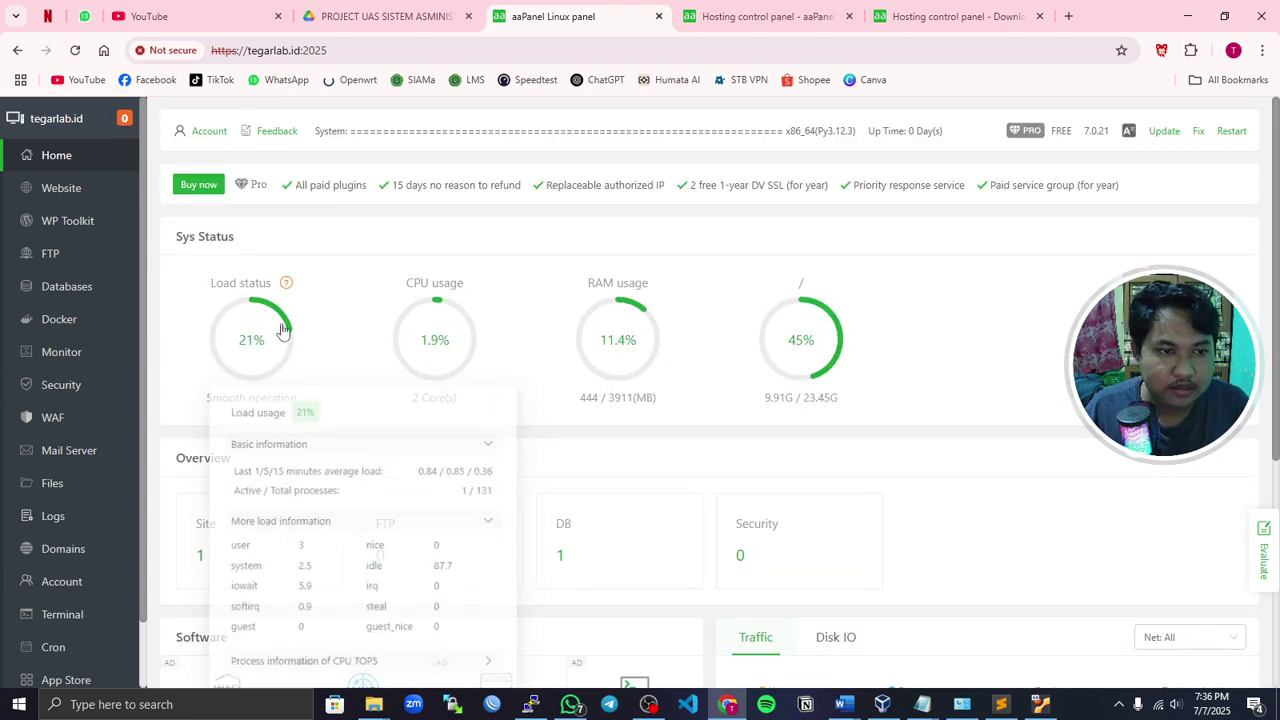
{"action": "mouse_move", "coordinate": [408, 345]}
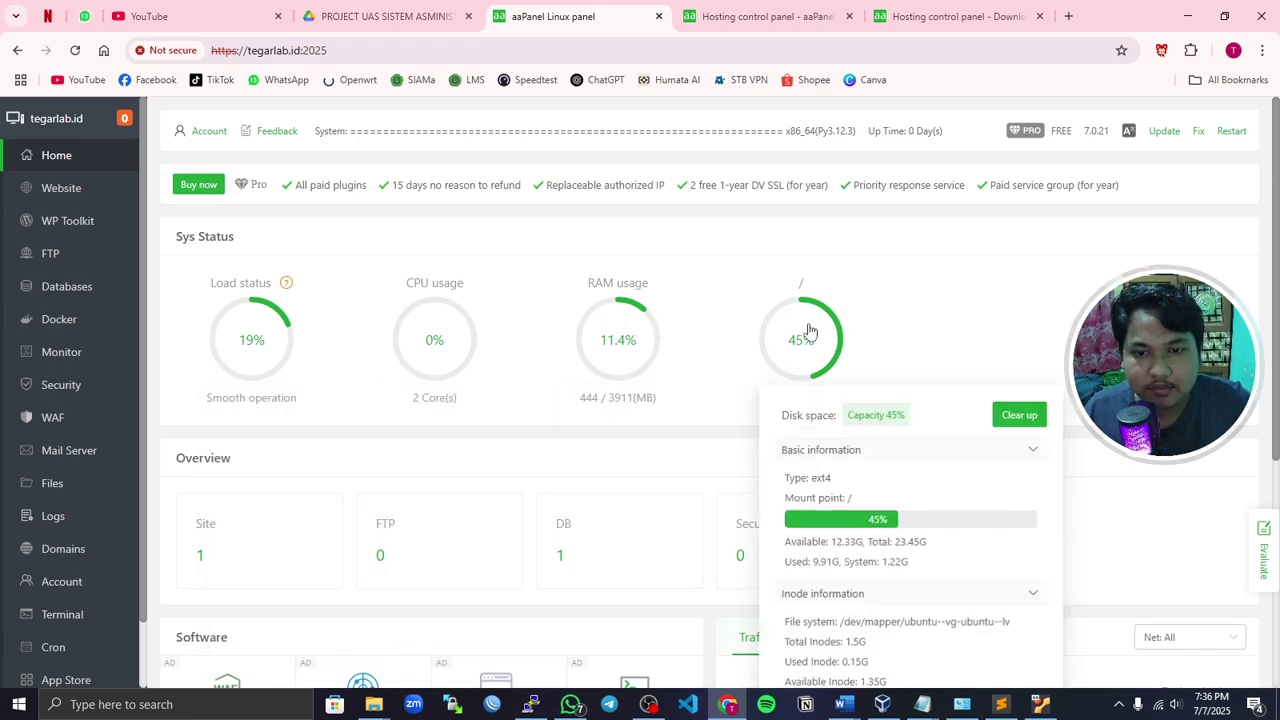
{"action": "scroll", "coordinate": [814, 318], "scroll_direction": "down", "scroll_amount": 4}
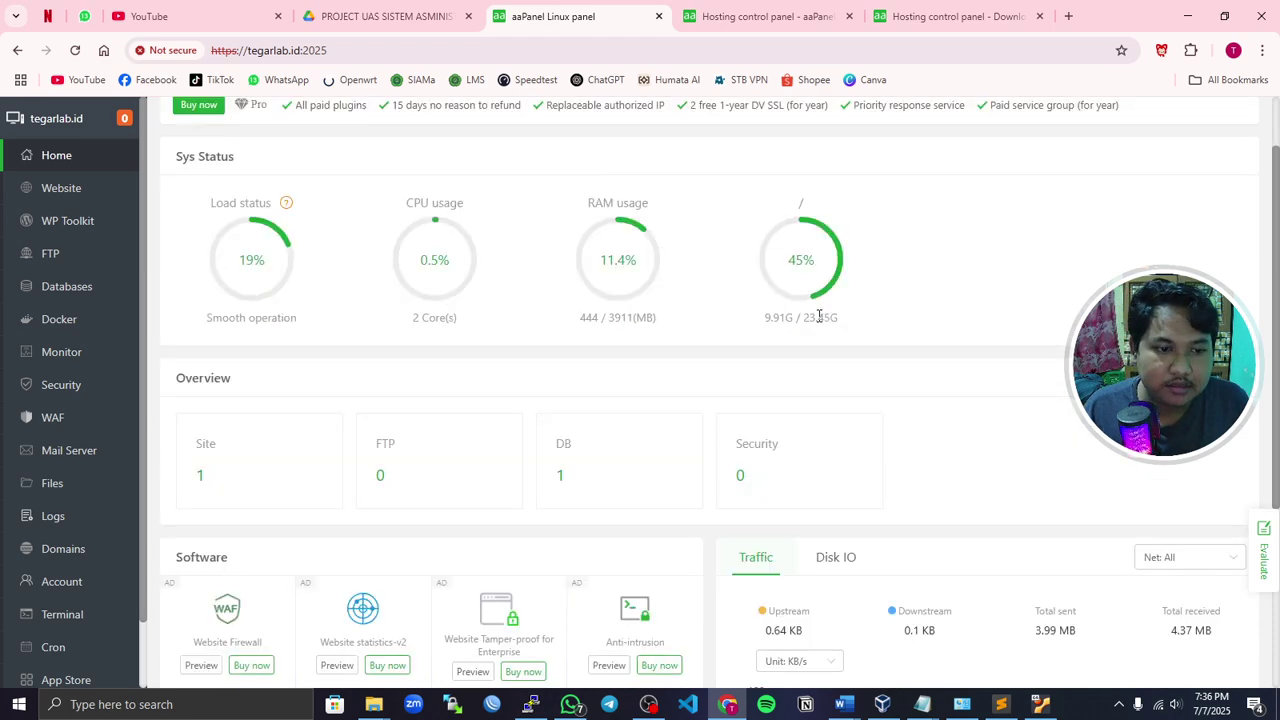
{"action": "scroll", "coordinate": [554, 306], "scroll_direction": "up", "scroll_amount": 4}
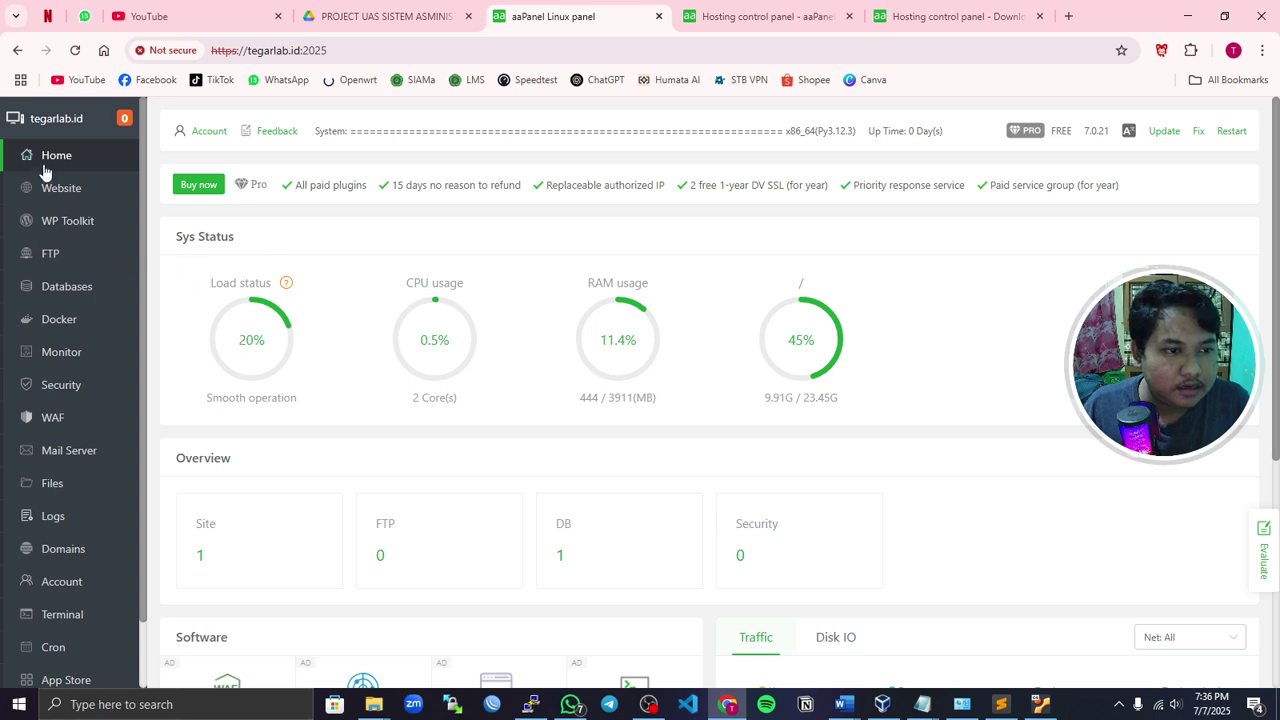
{"action": "scroll", "coordinate": [91, 594], "scroll_direction": "down", "scroll_amount": 1}
{"action": "scroll", "coordinate": [80, 537], "scroll_direction": "up", "scroll_amount": 1}
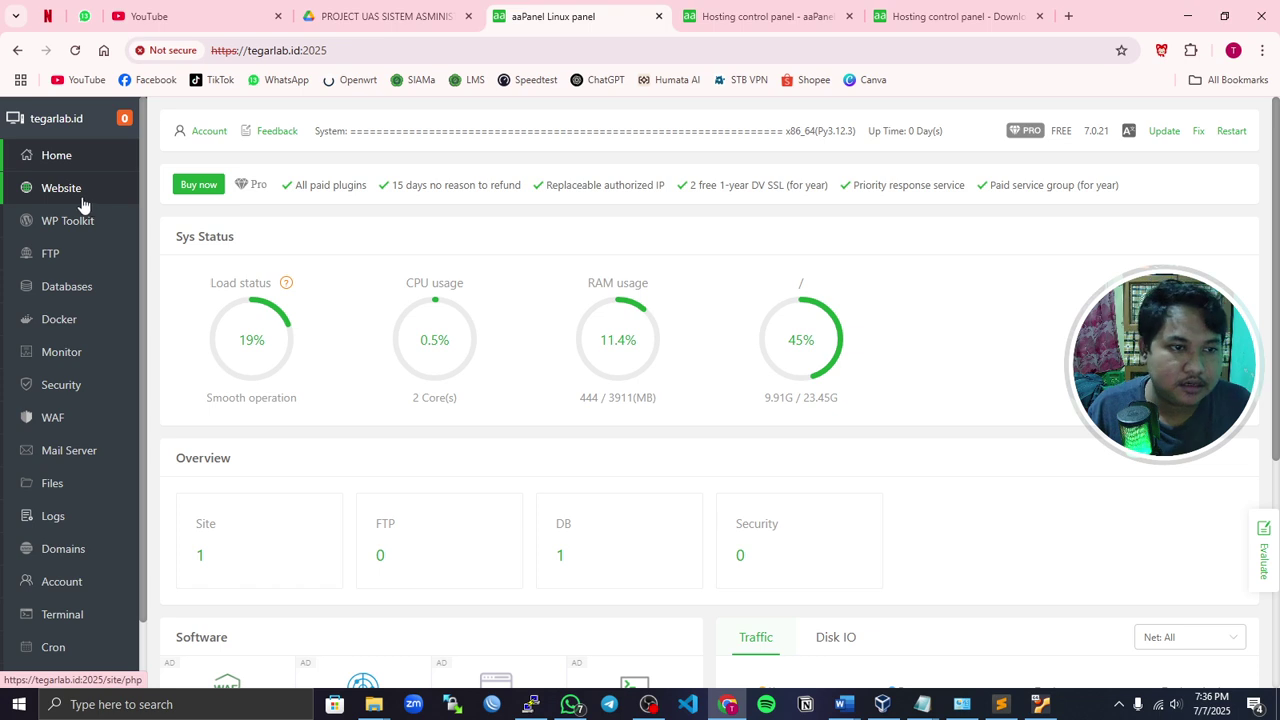
- View web.tegarlab.id active on PHP 8.3 in the Website list, then switch to File Explorer
{"action": "left_click", "coordinate": [80, 200]}
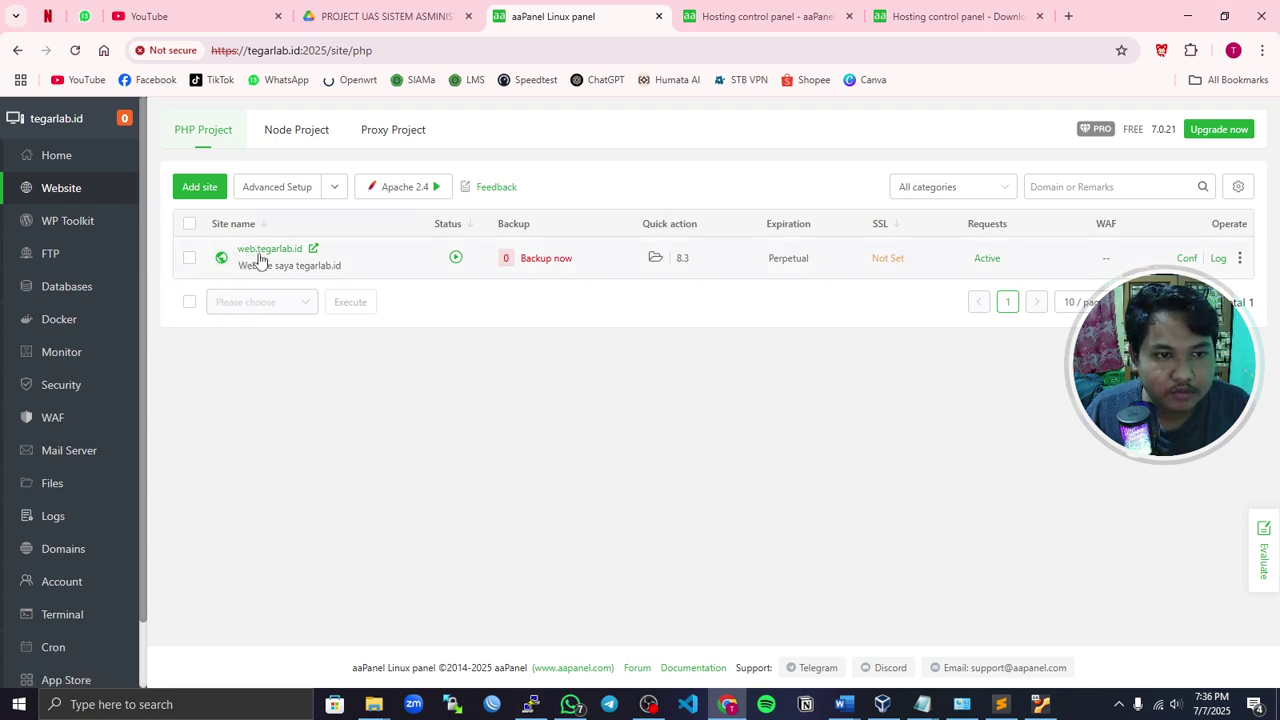
{"action": "left_click", "coordinate": [285, 50]}
{"action": "left_click", "coordinate": [303, 52]}
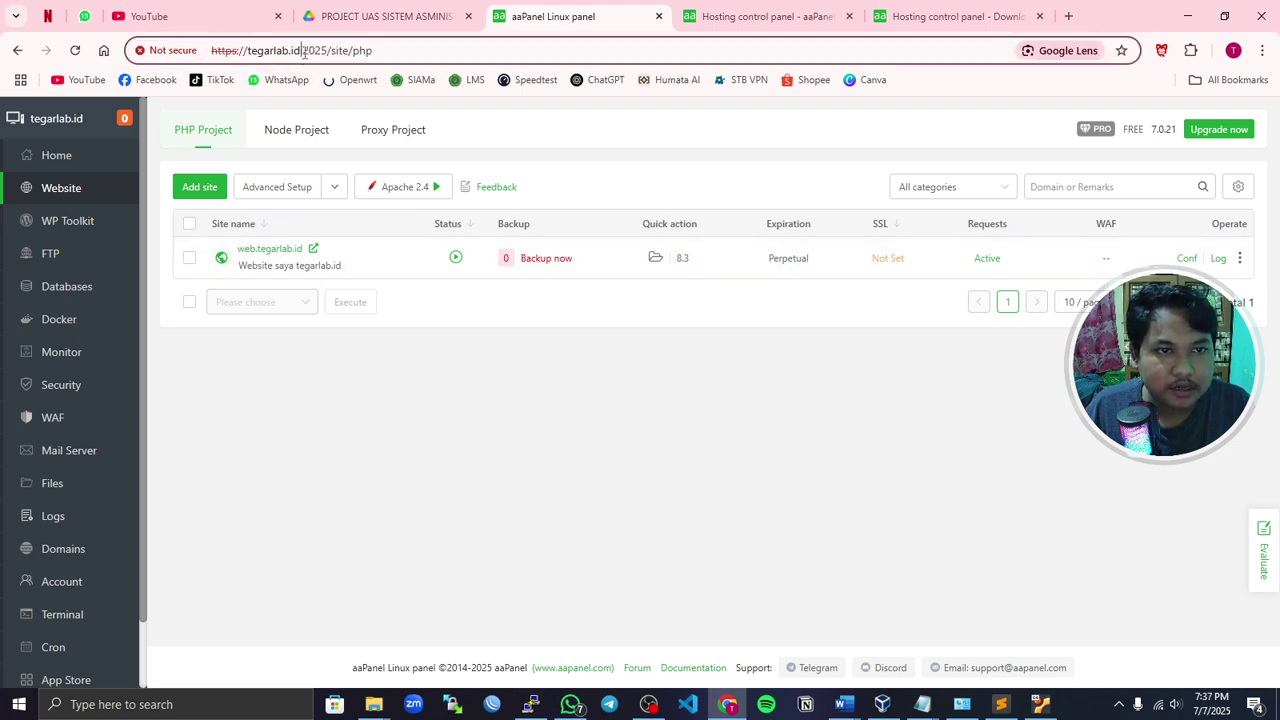
{"action": "double_click", "coordinate": [294, 50]}
{"action": "left_click", "coordinate": [155, 704]}
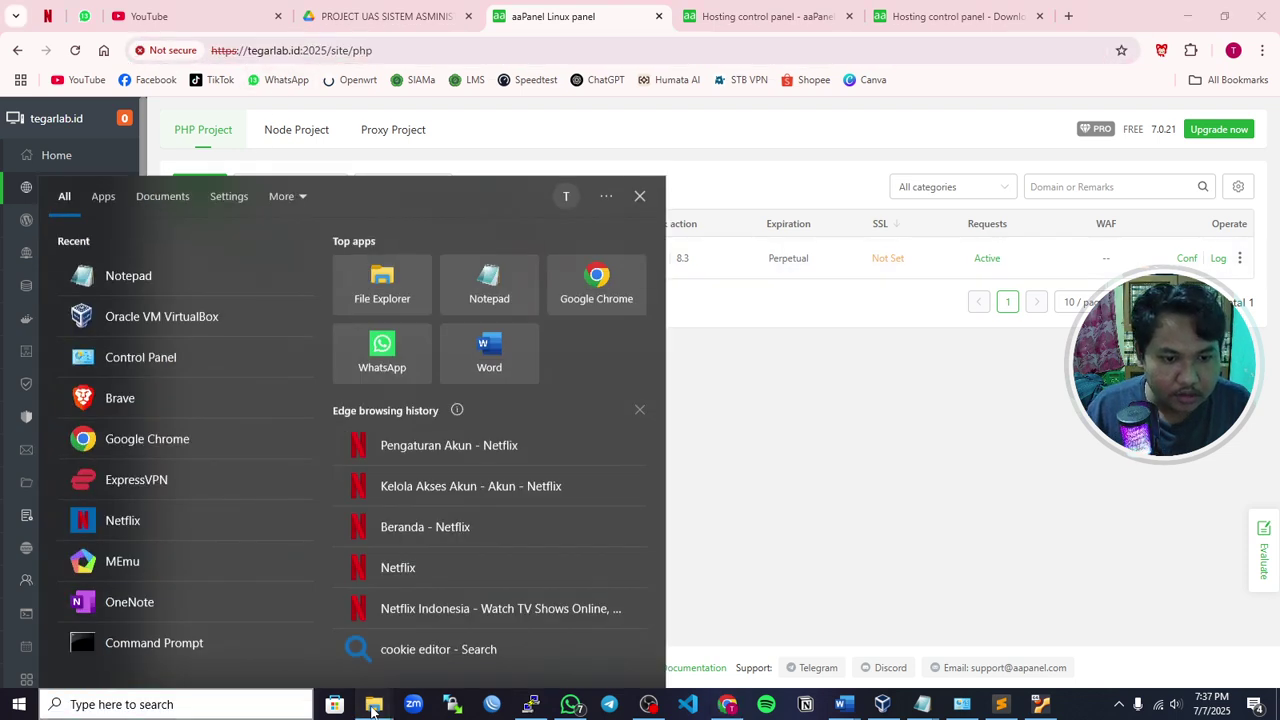
{"action": "left_click", "coordinate": [373, 704]}
- Open Local Disk (C:) and then the Windows folder in File Explorer
{"action": "left_click", "coordinate": [321, 650]}
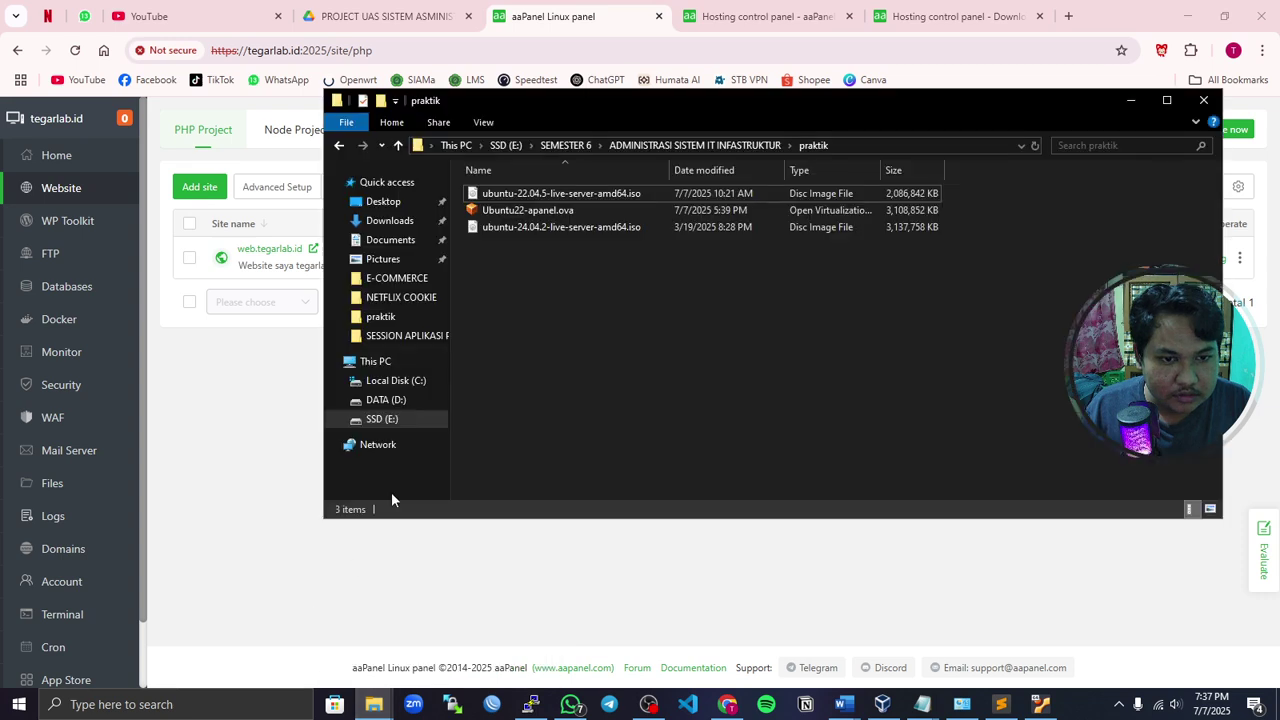
{"action": "left_click", "coordinate": [410, 381]}
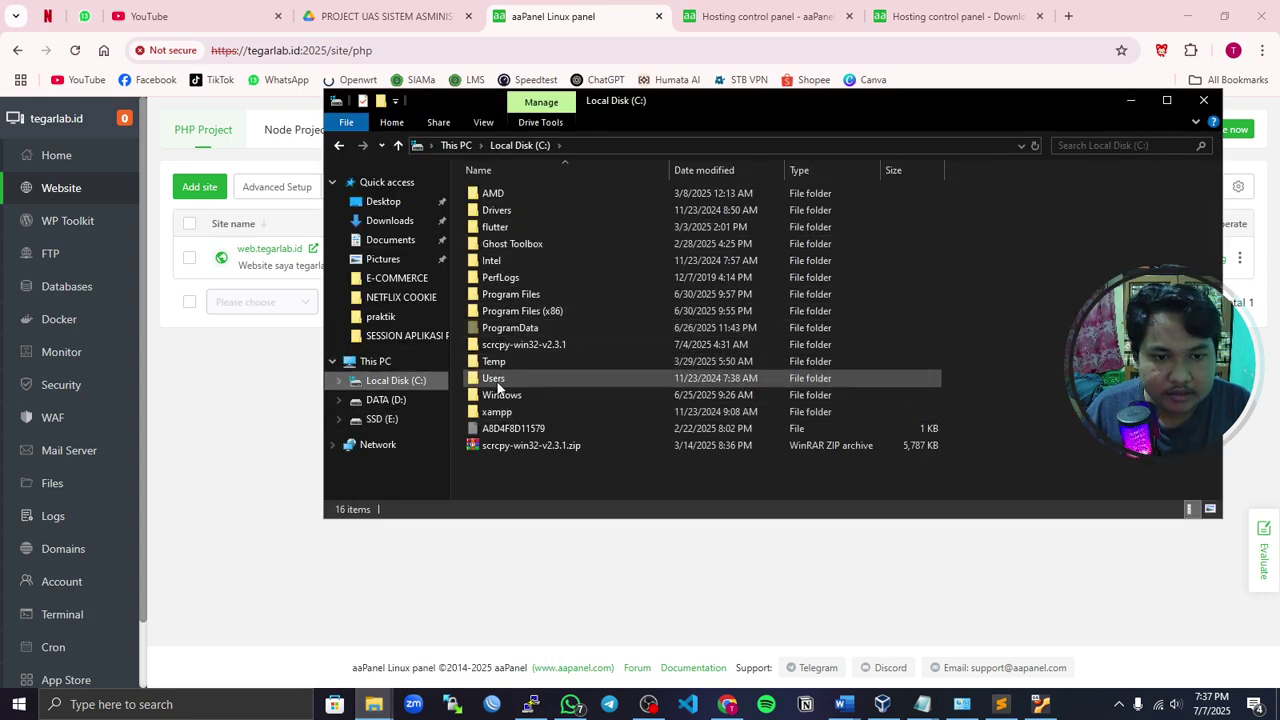
{"action": "double_click", "coordinate": [503, 395]}
{"action": "scroll", "coordinate": [510, 392], "scroll_direction": "down", "scroll_amount": 4}
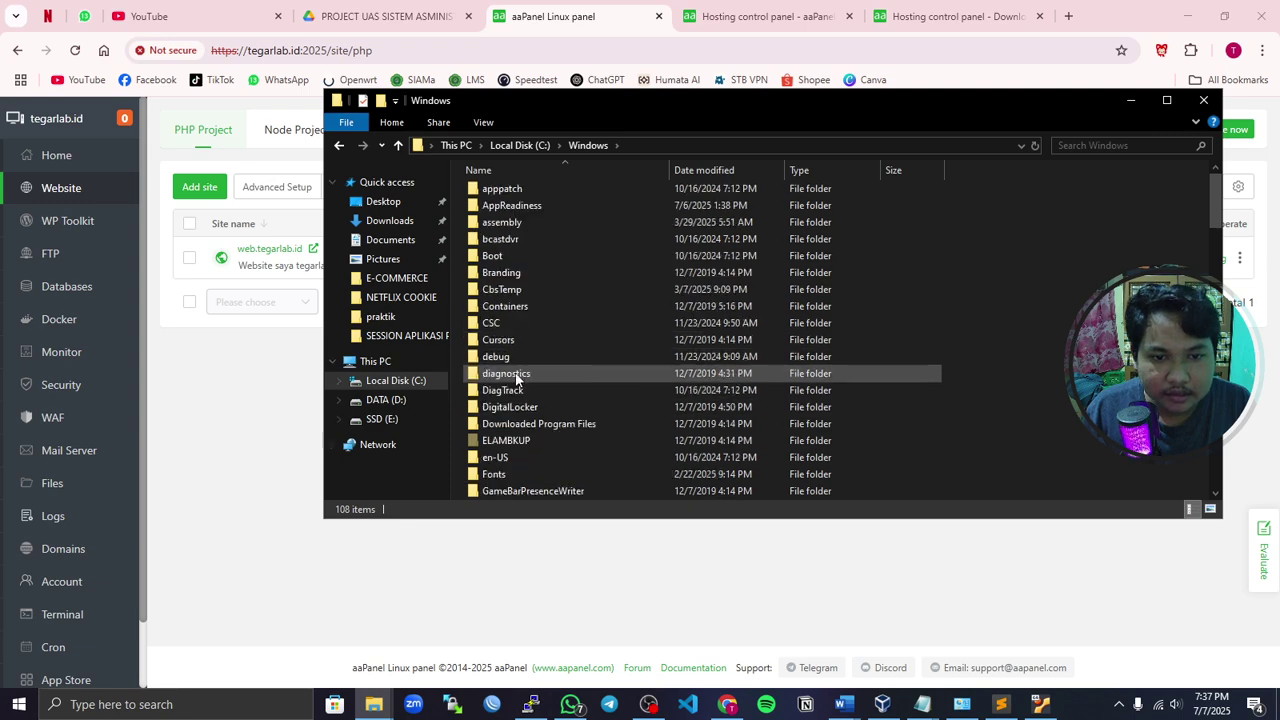
{"action": "scroll", "coordinate": [512, 390], "scroll_direction": "down", "scroll_amount": 11}
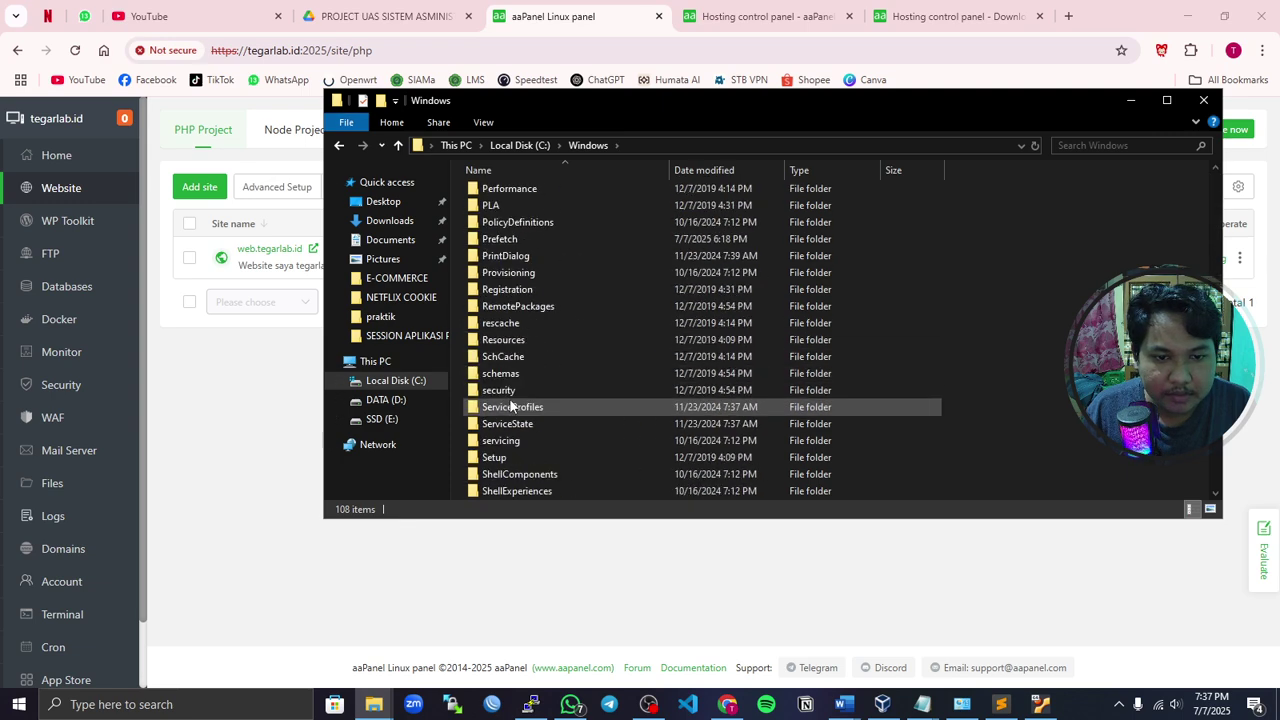
{"action": "scroll", "coordinate": [510, 420], "scroll_direction": "down", "scroll_amount": 3}
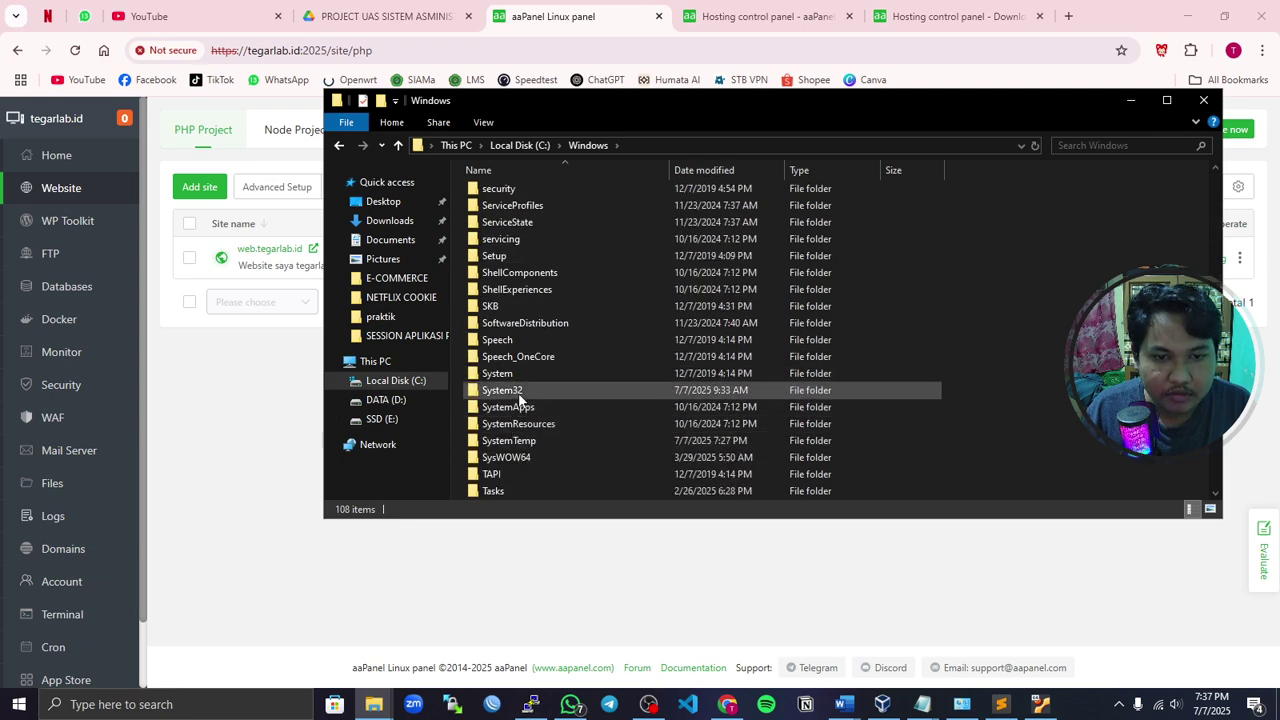
- Drill into System32\drivers\etc and select the hosts file
{"action": "double_click", "coordinate": [515, 393]}
{"action": "scroll", "coordinate": [540, 405], "scroll_direction": "down", "scroll_amount": 6}
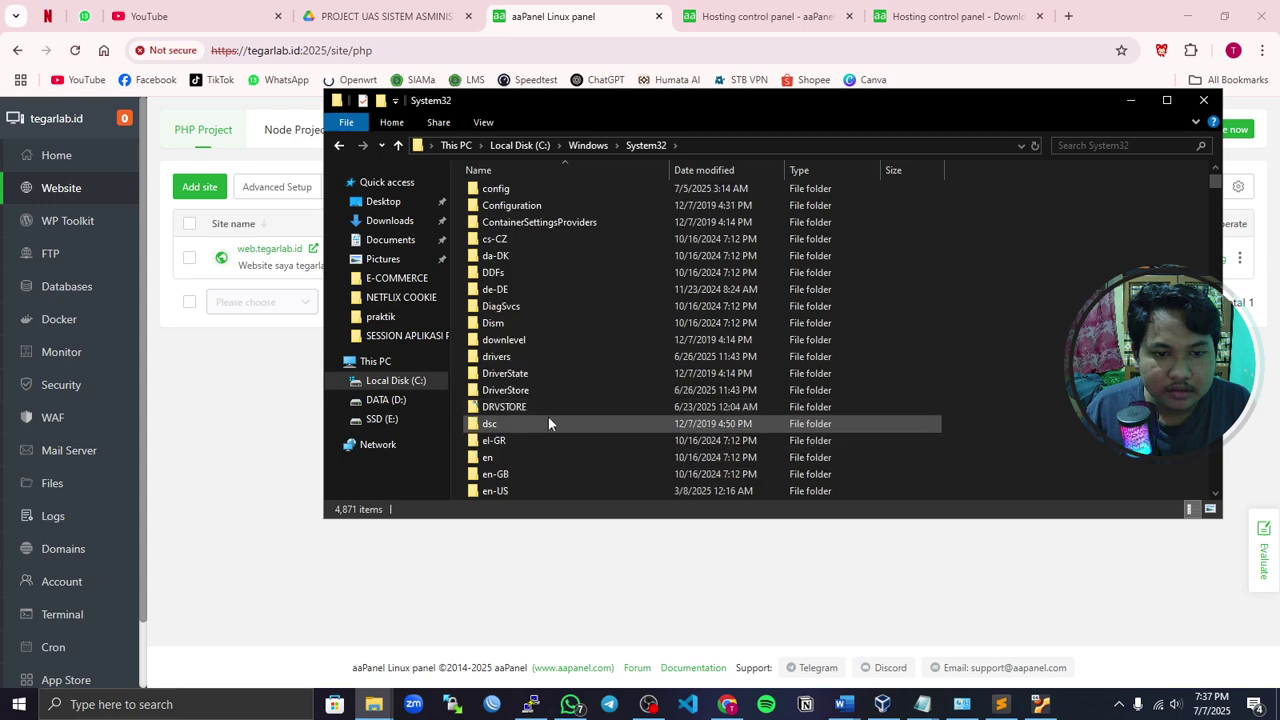
{"action": "scroll", "coordinate": [535, 410], "scroll_direction": "up", "scroll_amount": 2}
{"action": "scroll", "coordinate": [517, 340], "scroll_direction": "up", "scroll_amount": 4}
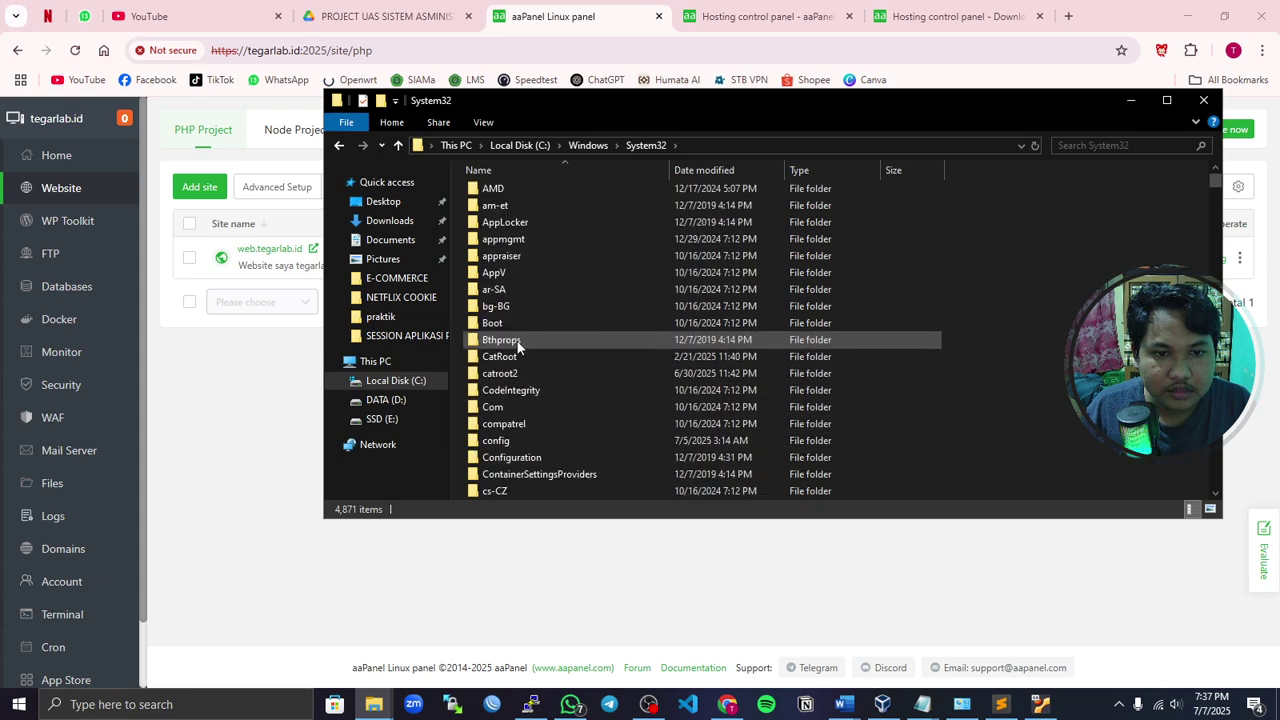
{"action": "scroll", "coordinate": [524, 410], "scroll_direction": "down", "scroll_amount": 6}
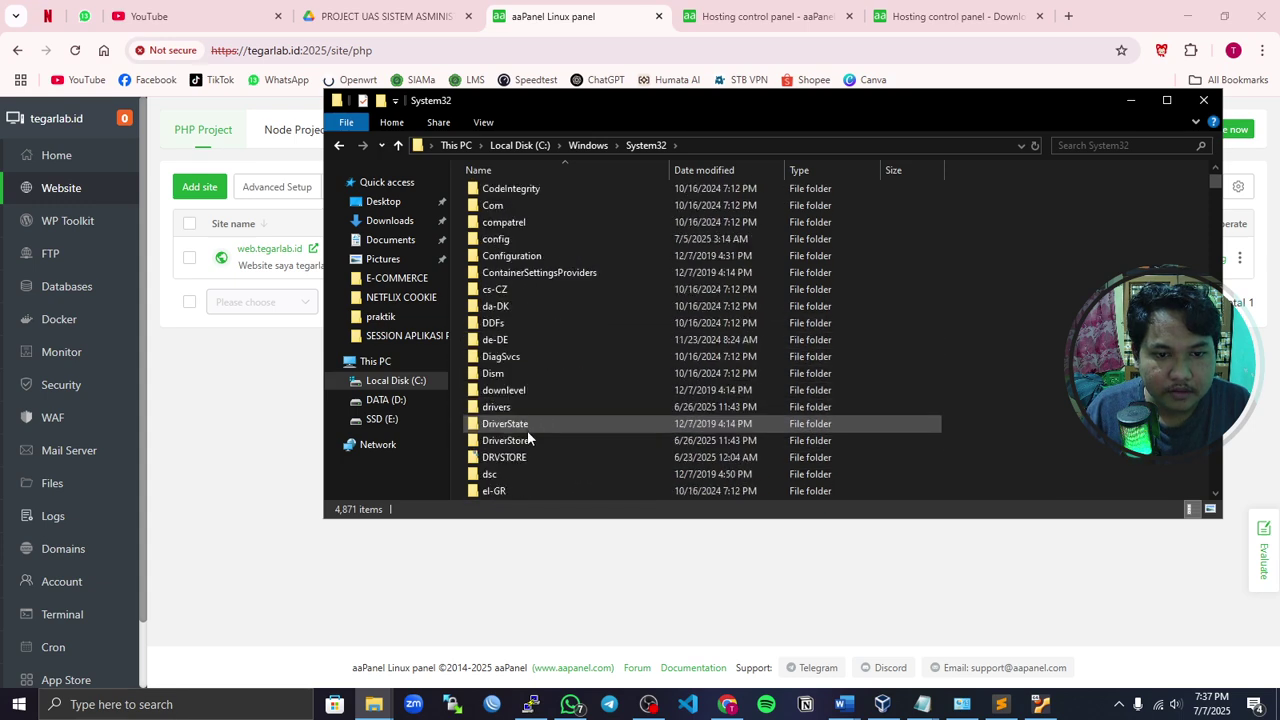
{"action": "double_click", "coordinate": [540, 356]}
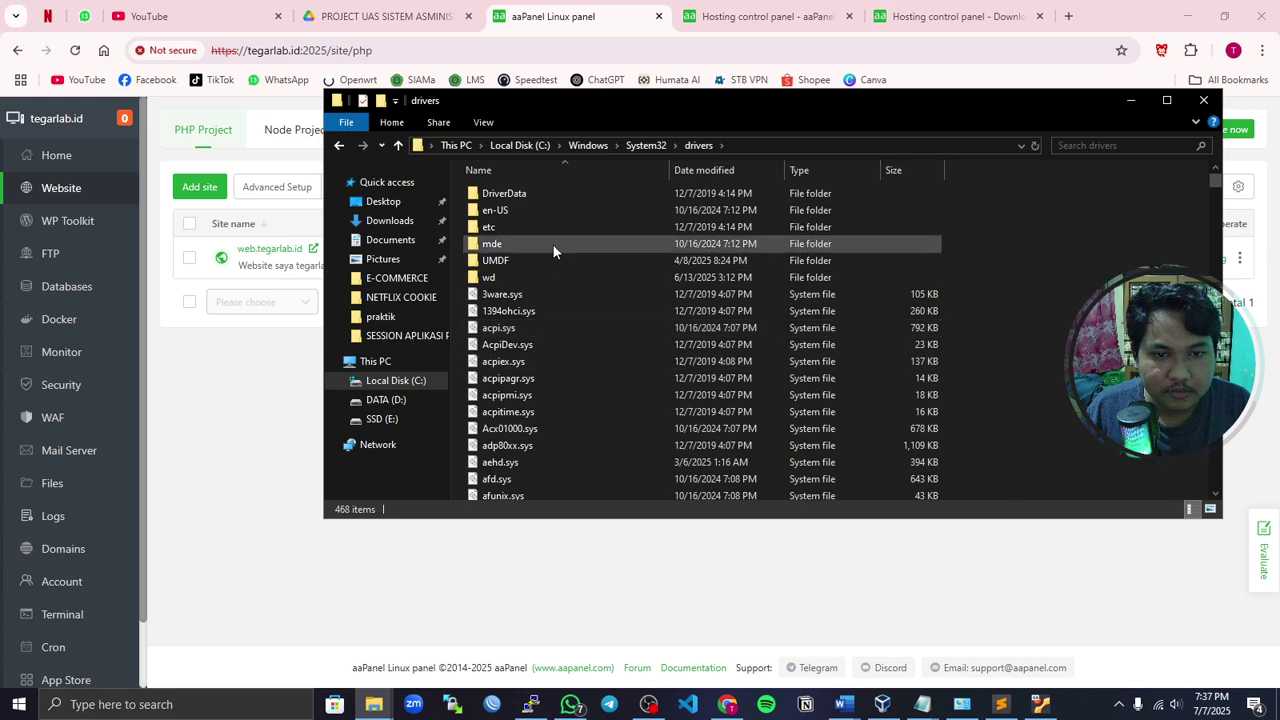
{"action": "double_click", "coordinate": [519, 224]}
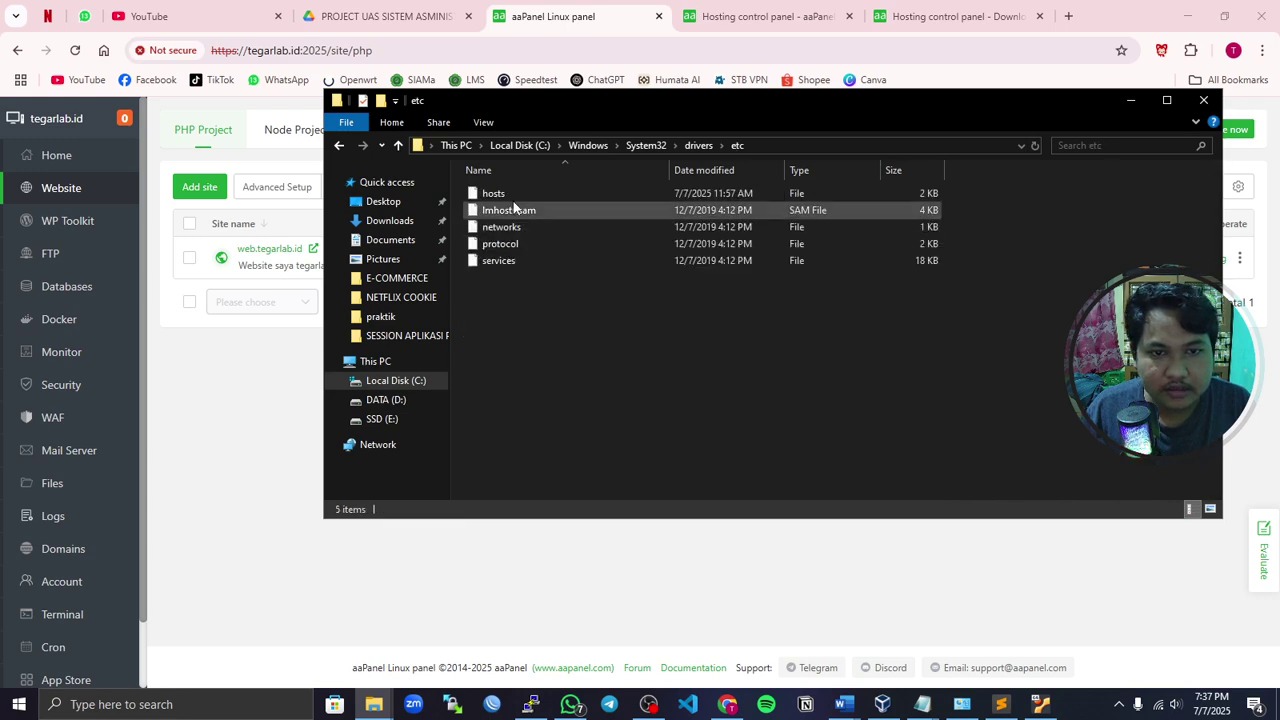
{"action": "left_click", "coordinate": [513, 199]}
- Open the hosts file in Sublime Text
{"action": "right_click", "coordinate": [520, 198]}
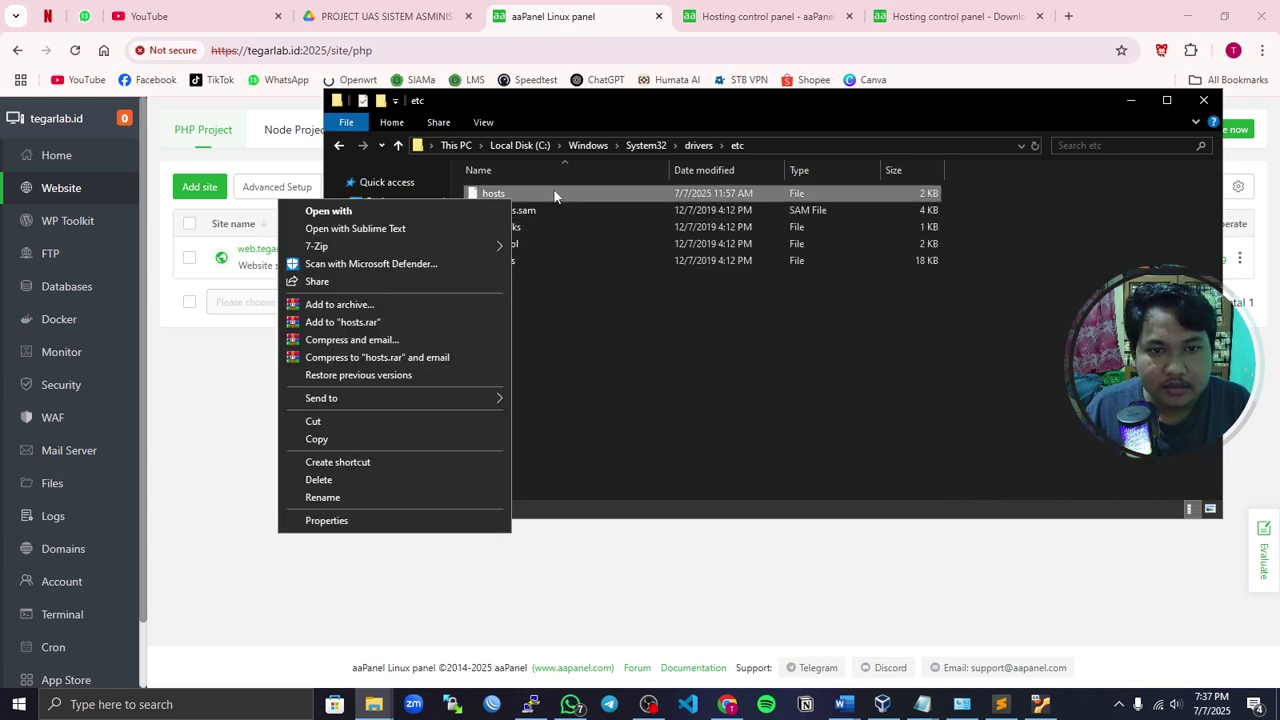
{"action": "left_click", "coordinate": [438, 229]}
{"action": "scroll", "coordinate": [897, 380], "scroll_direction": "down", "scroll_amount": 8}
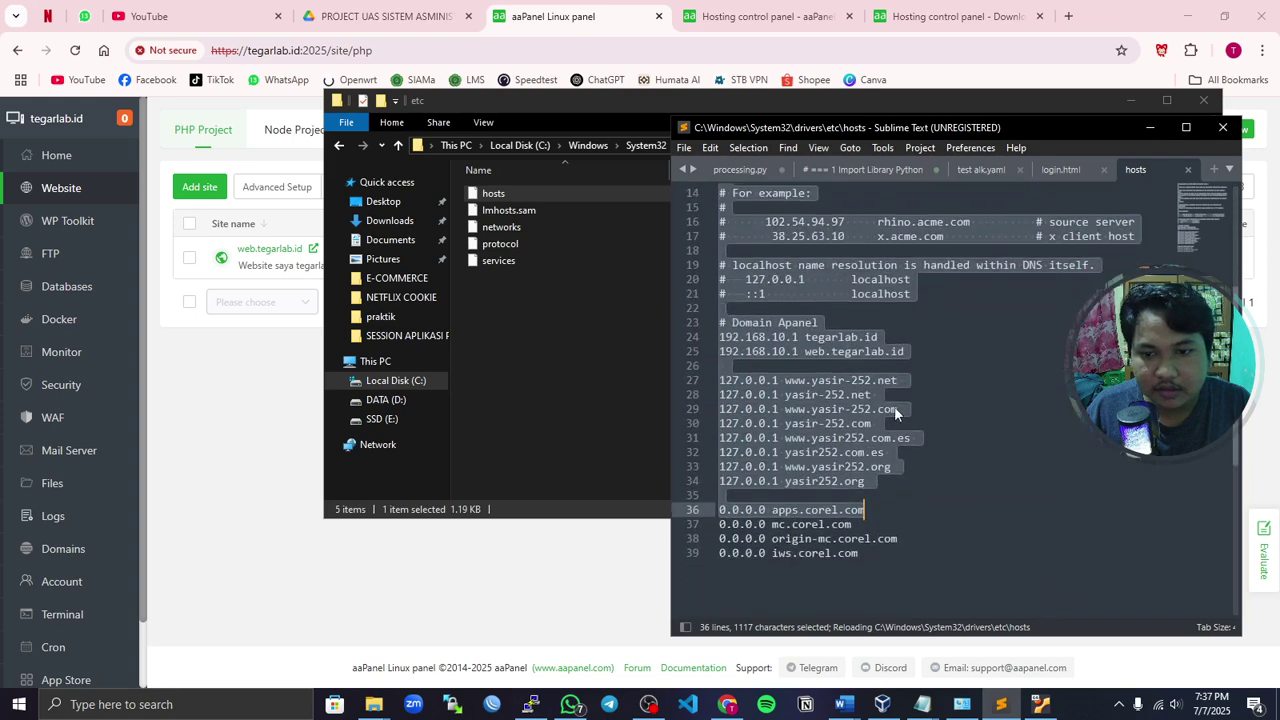
{"action": "scroll", "coordinate": [930, 372], "scroll_direction": "up", "scroll_amount": 4}
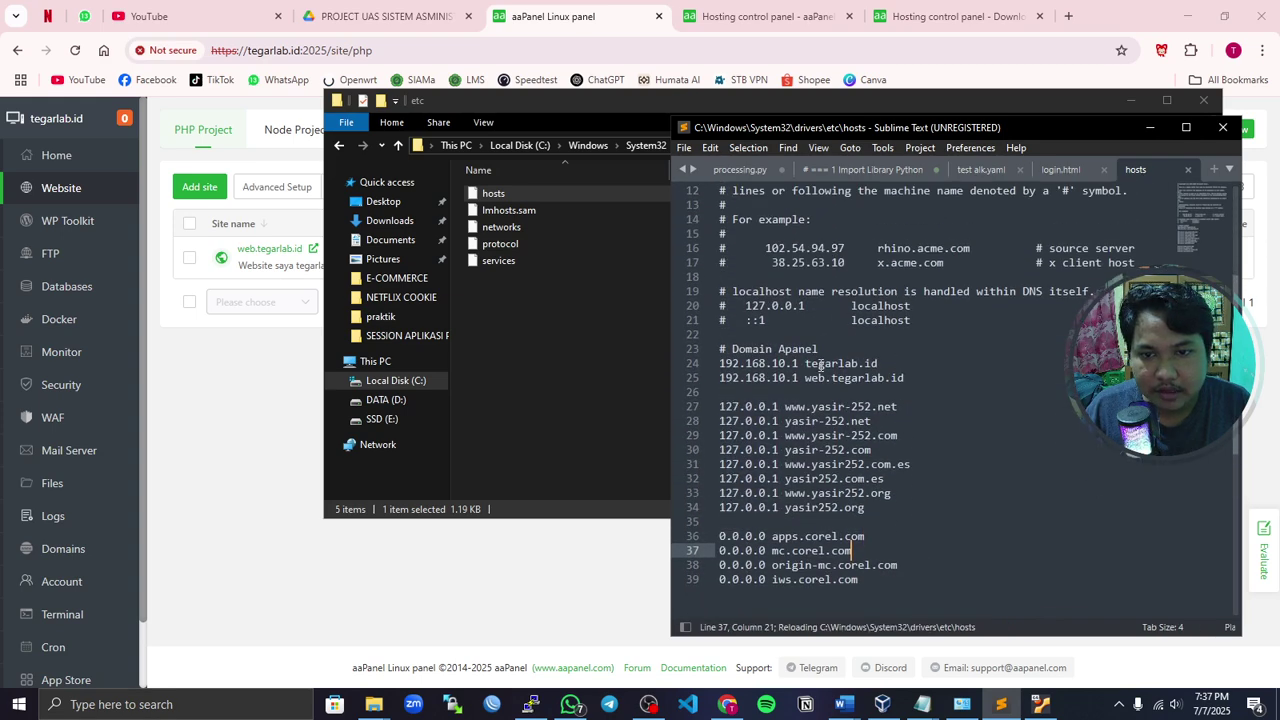
- Highlight the 192.168.10.1 mappings for tegarlab.id and web.tegarlab.id, then minimize Sublime and Explorer
{"action": "left_click_drag", "start_coordinate": [889, 363], "coordinate": [690, 362]}
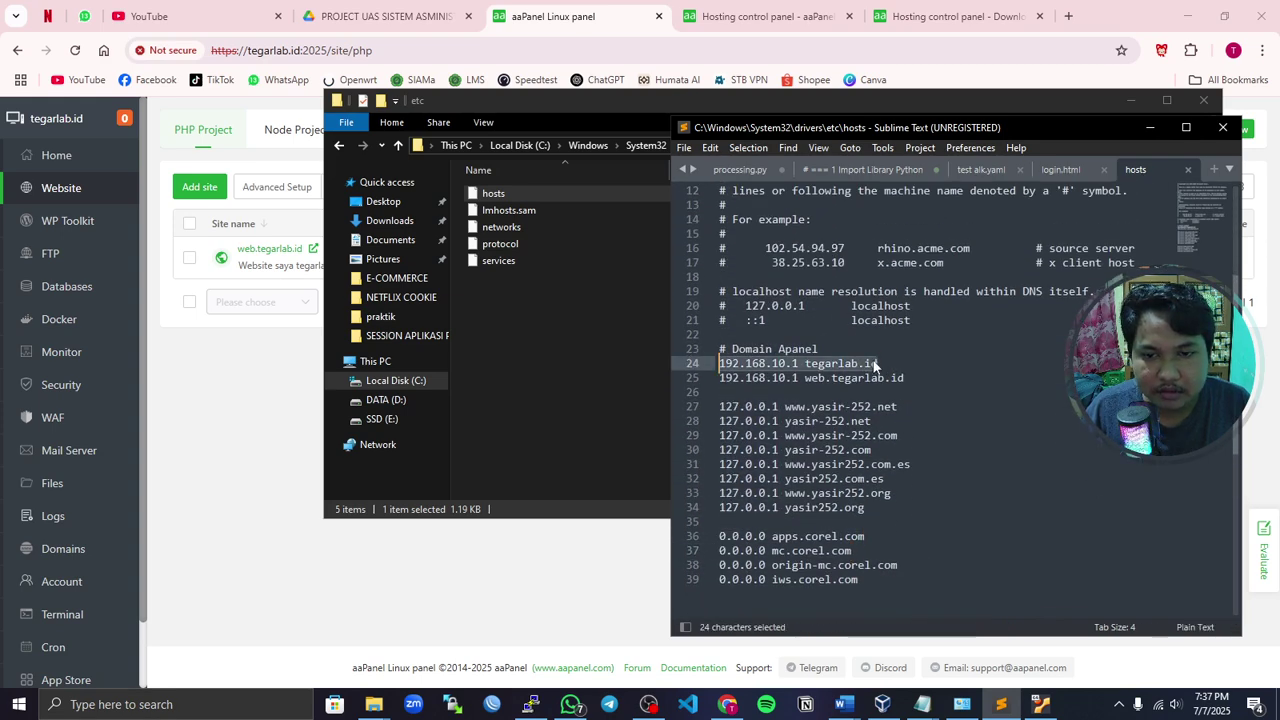
{"action": "left_click_drag", "start_coordinate": [878, 363], "coordinate": [740, 364]}
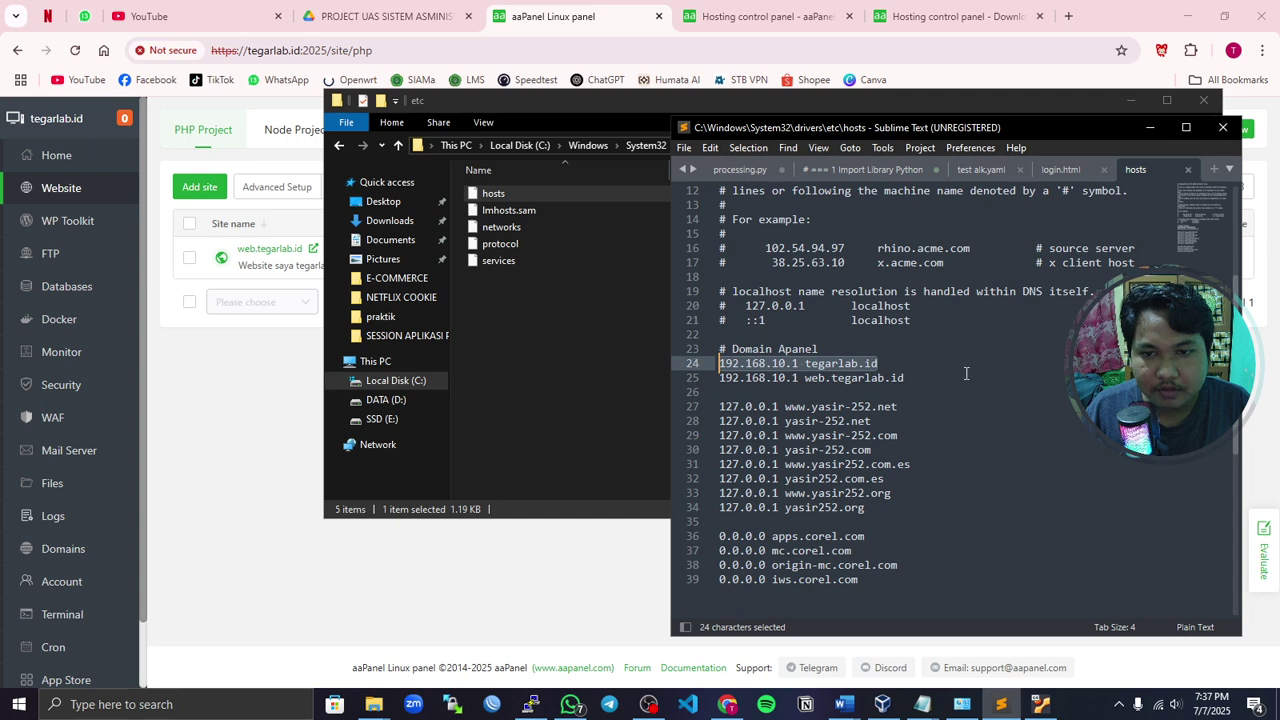
{"action": "left_click", "coordinate": [916, 378]}
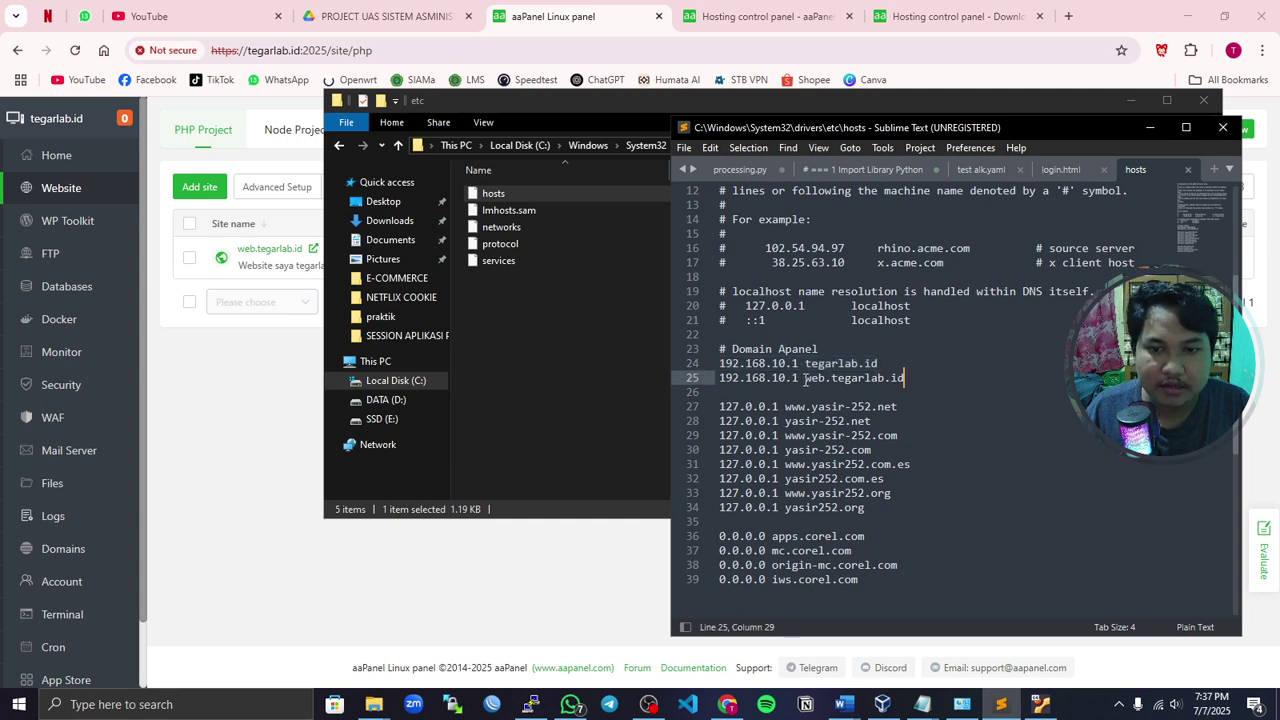
{"action": "left_click_drag", "start_coordinate": [805, 378], "coordinate": [697, 380]}
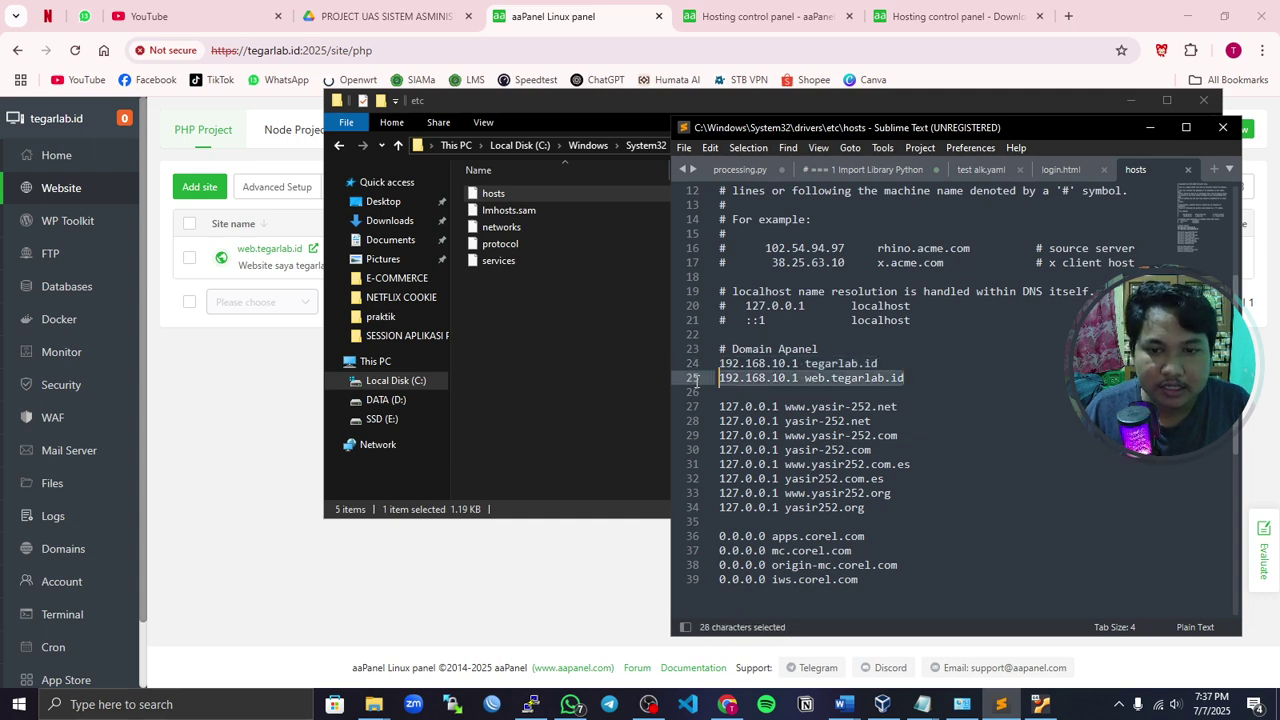
{"action": "left_click_drag", "start_coordinate": [932, 383], "coordinate": [698, 384]}
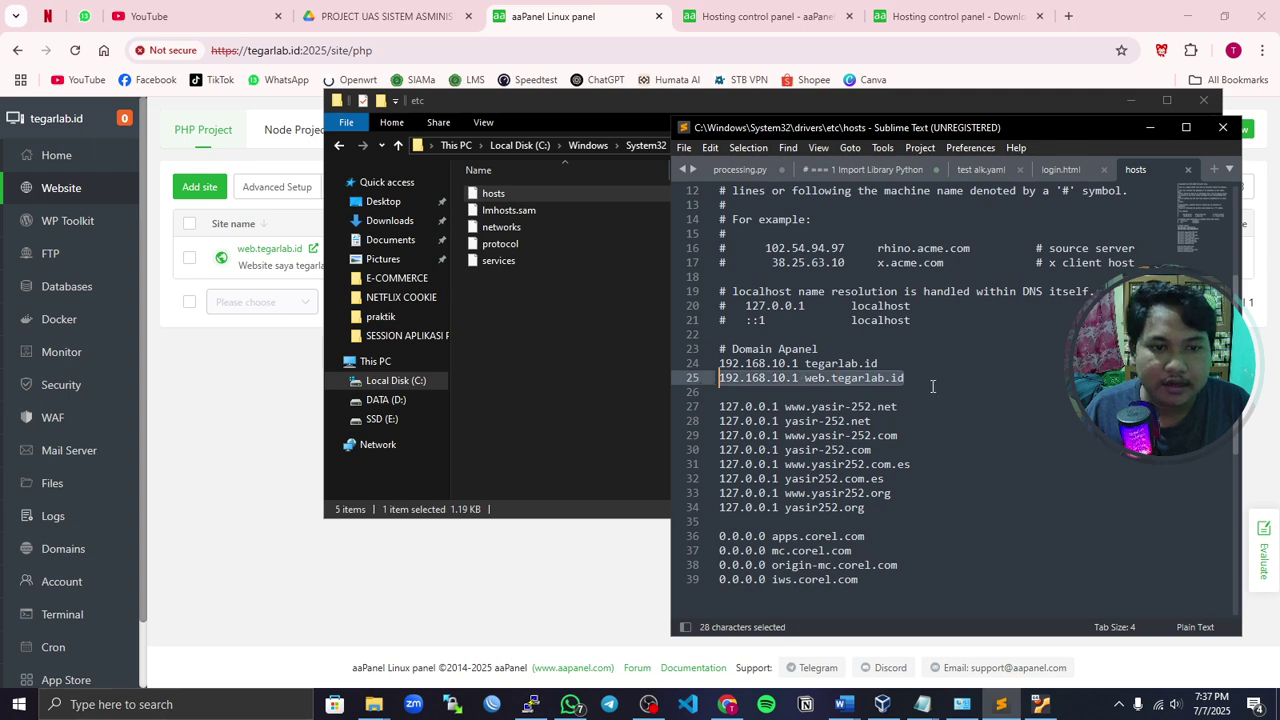
{"action": "left_click", "coordinate": [932, 389]}
{"action": "left_click", "coordinate": [1158, 130]}
{"action": "left_click", "coordinate": [1130, 100]}
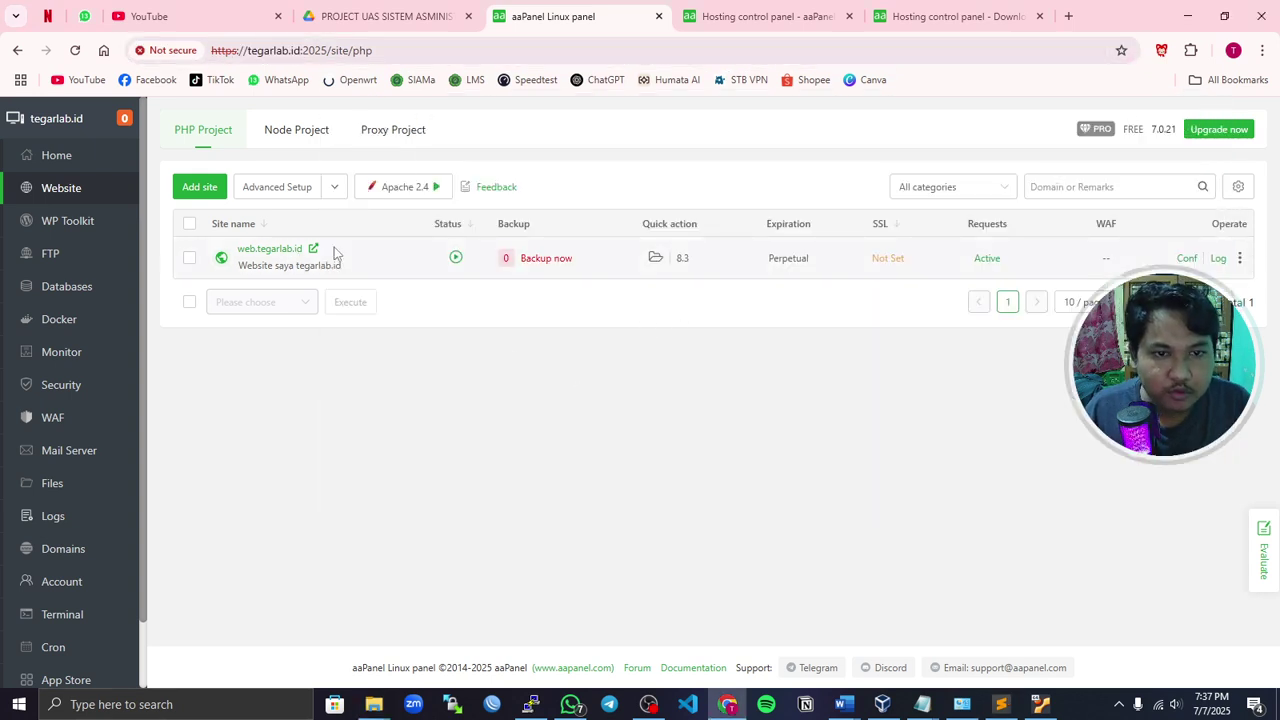
- Open wordpress.org in a new tab, reach the WordPress 6.8.1 download page, then return to aaPanel
{"action": "left_click", "coordinate": [1068, 16]}
{"action": "type", "text": "wor"}
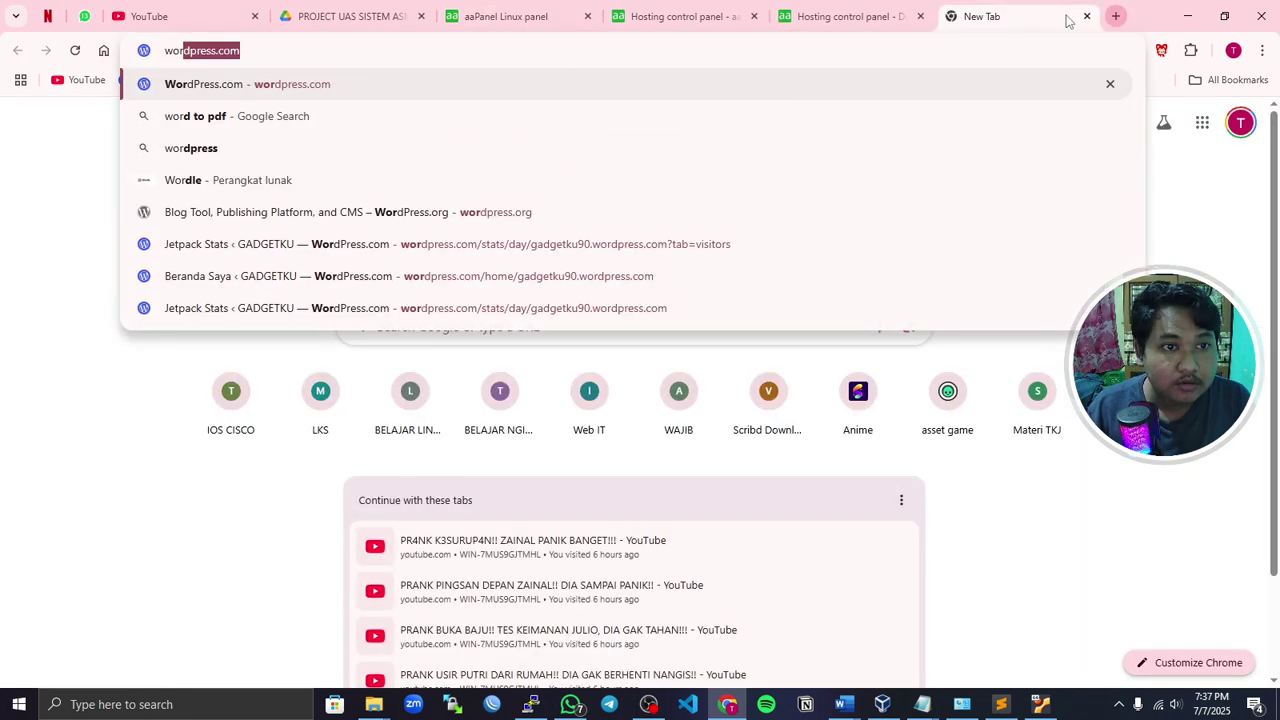
{"action": "type", "text": "dpress.or"}
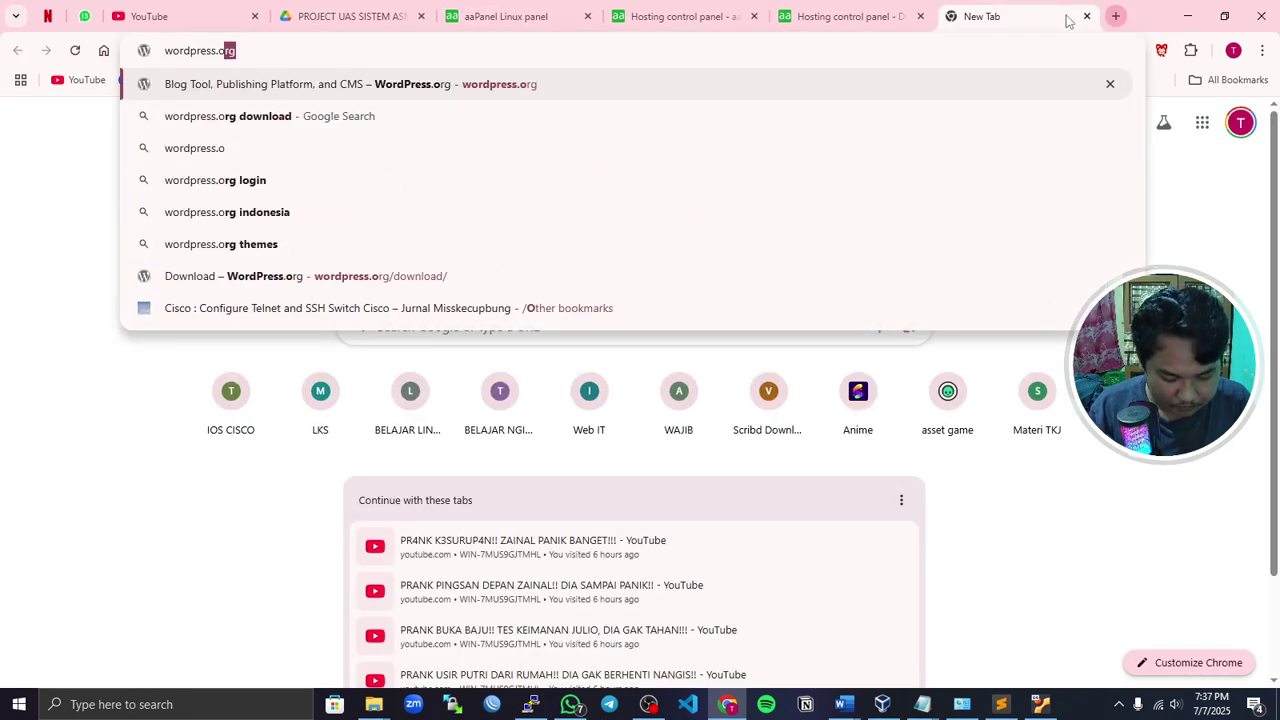
{"action": "type", "text": "g"}
{"action": "key", "text": "Return"}
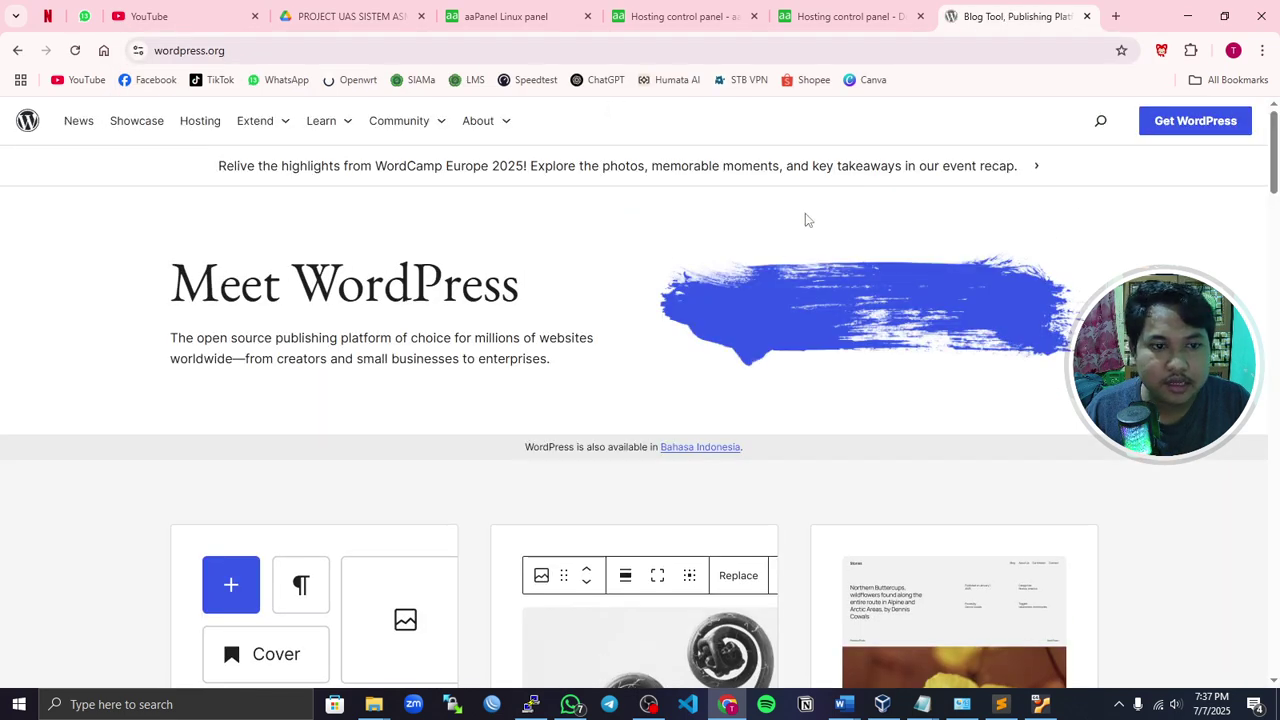
{"action": "scroll", "coordinate": [808, 219], "scroll_direction": "down", "scroll_amount": 5}
{"action": "scroll", "coordinate": [1000, 180], "scroll_direction": "up", "scroll_amount": 5}
{"action": "left_click", "coordinate": [1200, 126]}
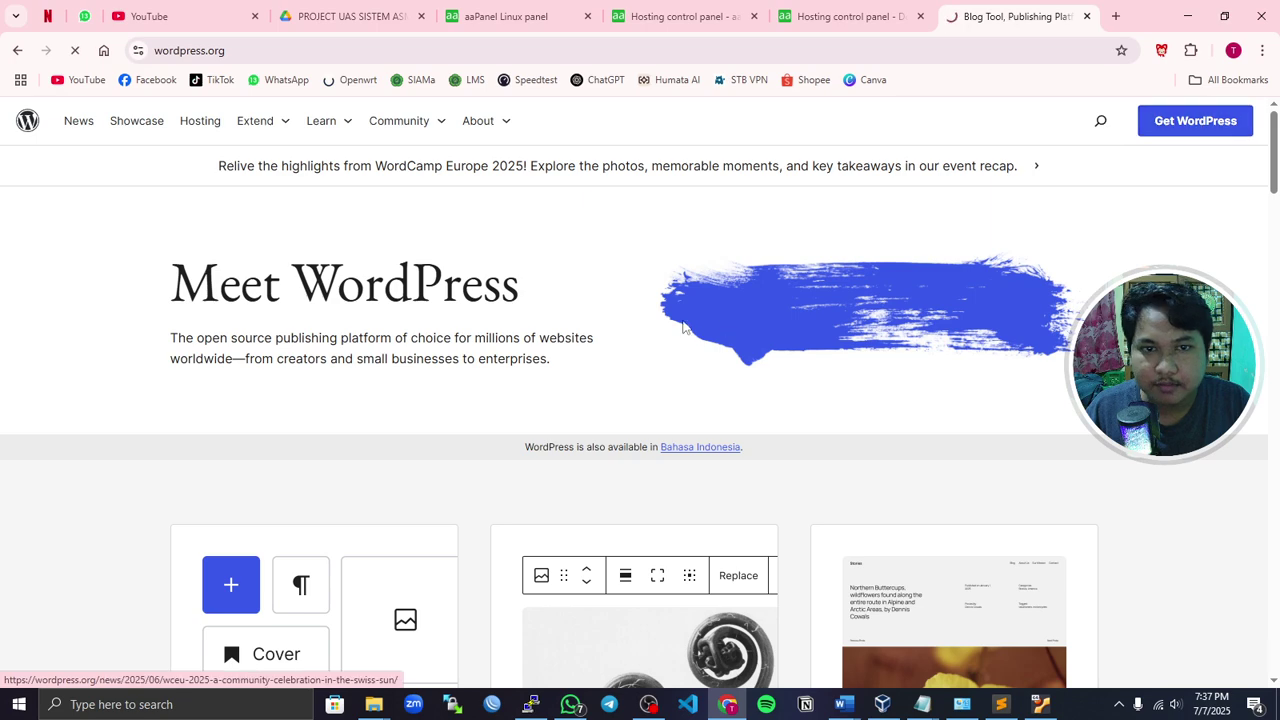
{"action": "scroll", "coordinate": [640, 380], "scroll_direction": "down", "scroll_amount": 3}
{"action": "scroll", "coordinate": [560, 354], "scroll_direction": "up", "scroll_amount": 2}
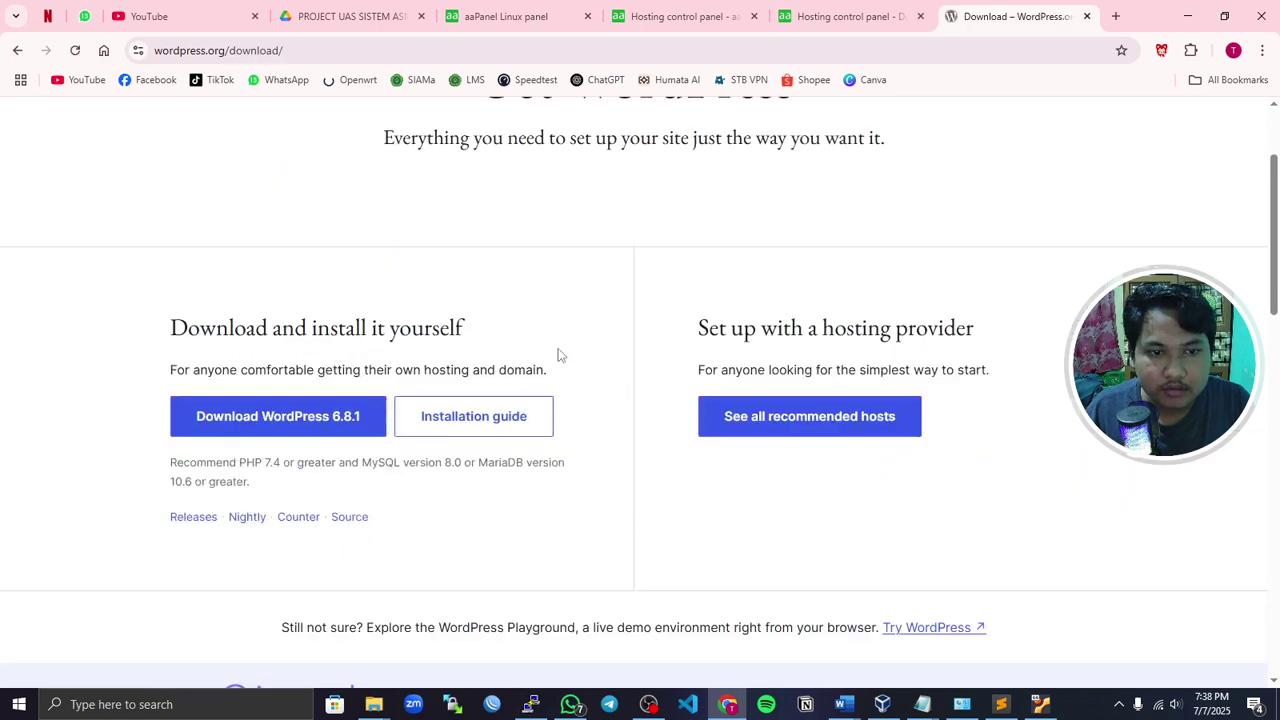
{"action": "left_click", "coordinate": [470, 14]}
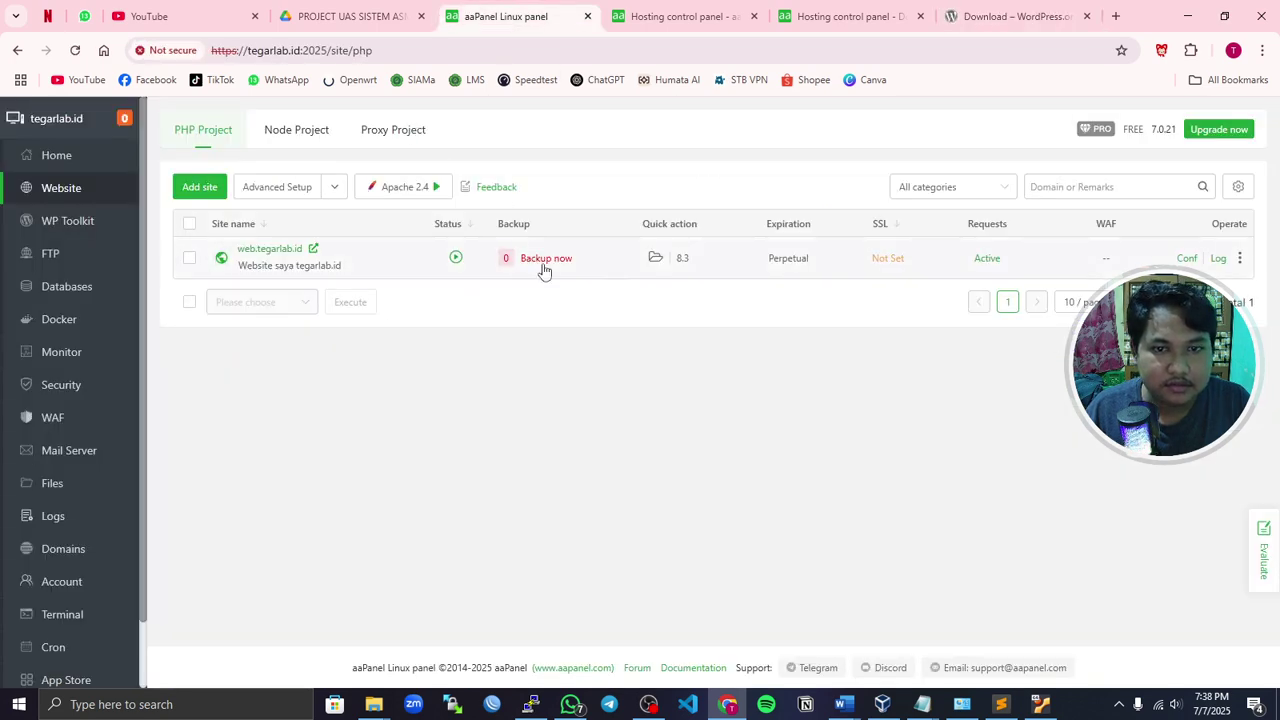
- Open web.tegarlab.id's files and start an upload from Downloads, then cancel it
{"action": "left_click", "coordinate": [656, 260]}
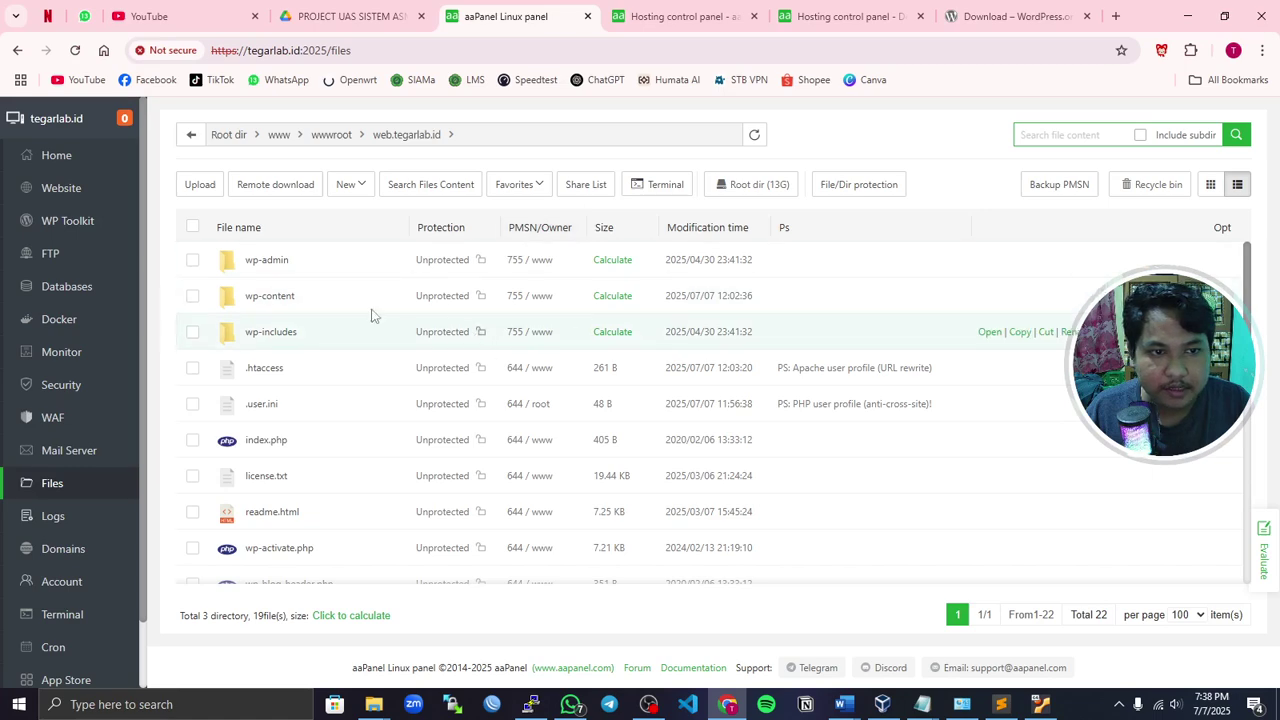
{"action": "scroll", "coordinate": [375, 517], "scroll_direction": "down", "scroll_amount": 5}
{"action": "scroll", "coordinate": [369, 526], "scroll_direction": "up", "scroll_amount": 5}
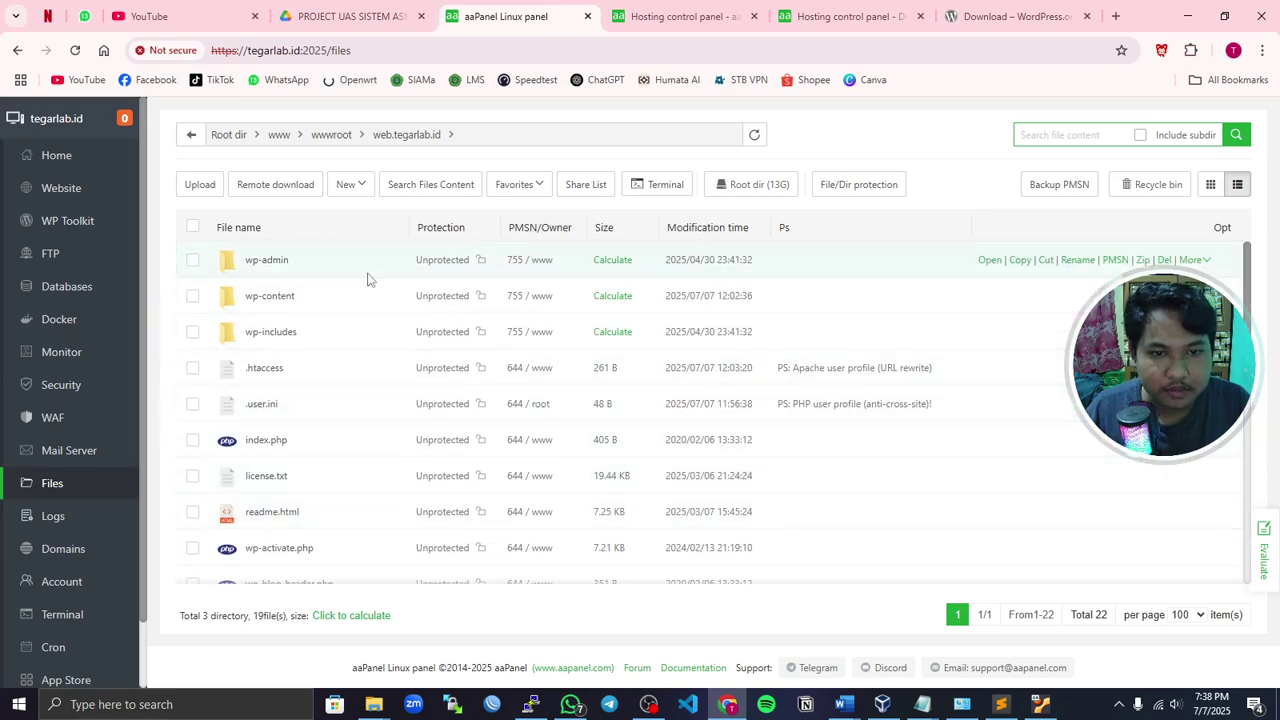
{"action": "left_click", "coordinate": [200, 184]}
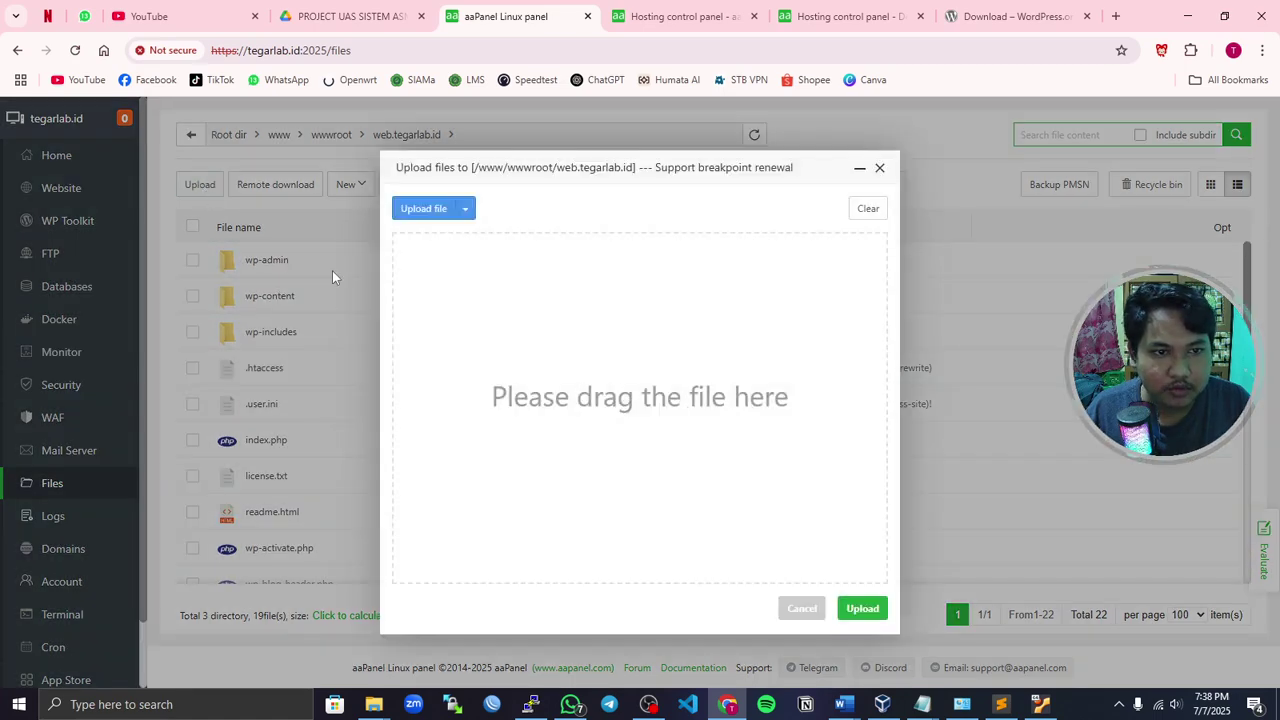
{"action": "left_click", "coordinate": [430, 210]}
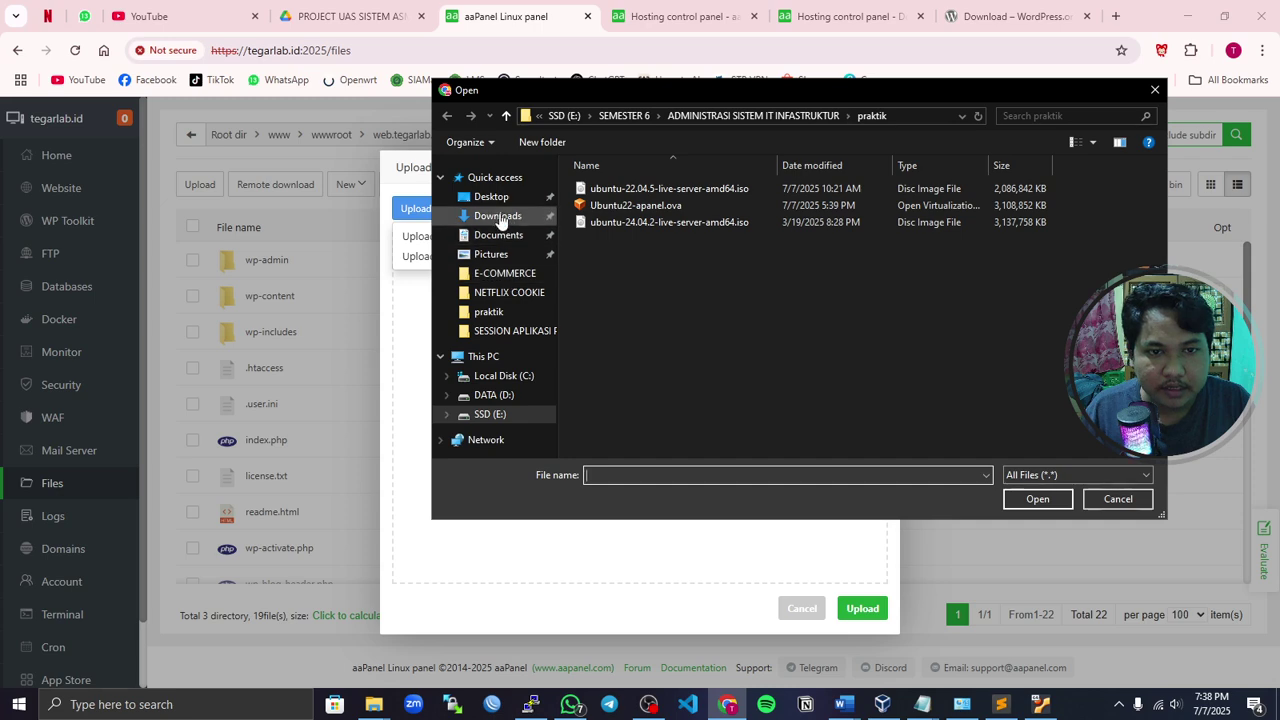
{"action": "left_click", "coordinate": [500, 216]}
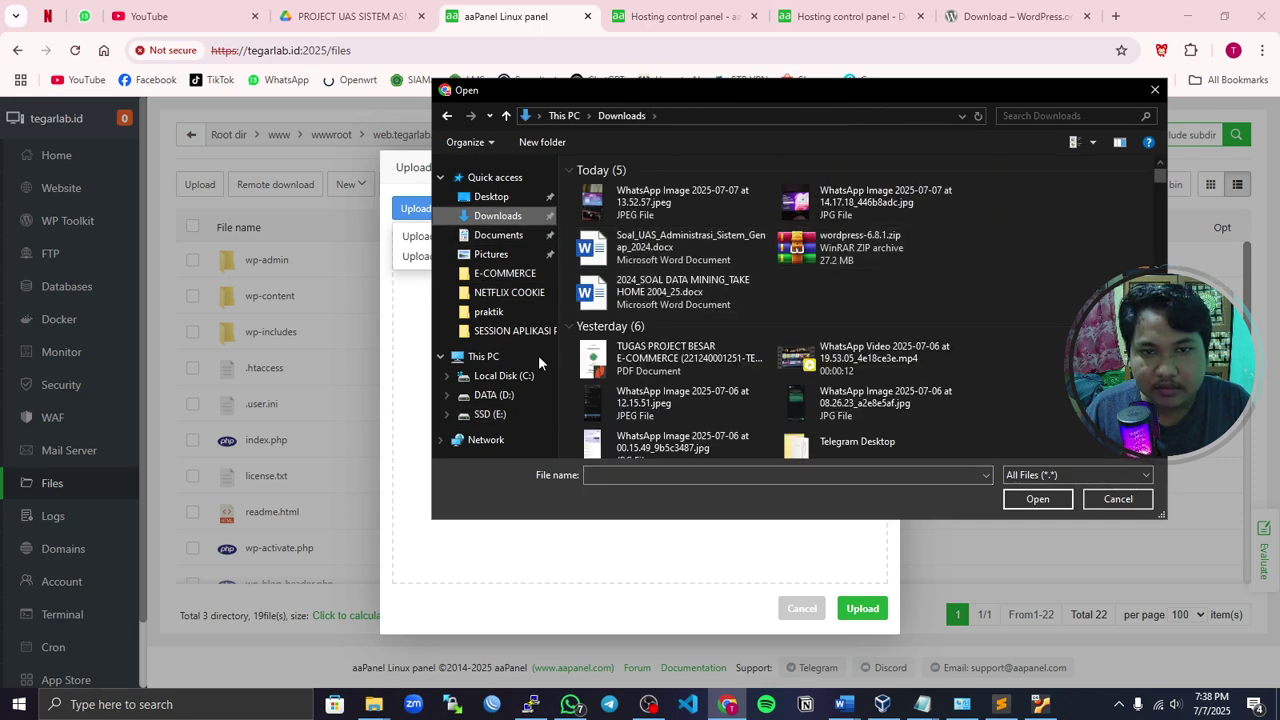
{"action": "left_click", "coordinate": [1155, 91]}
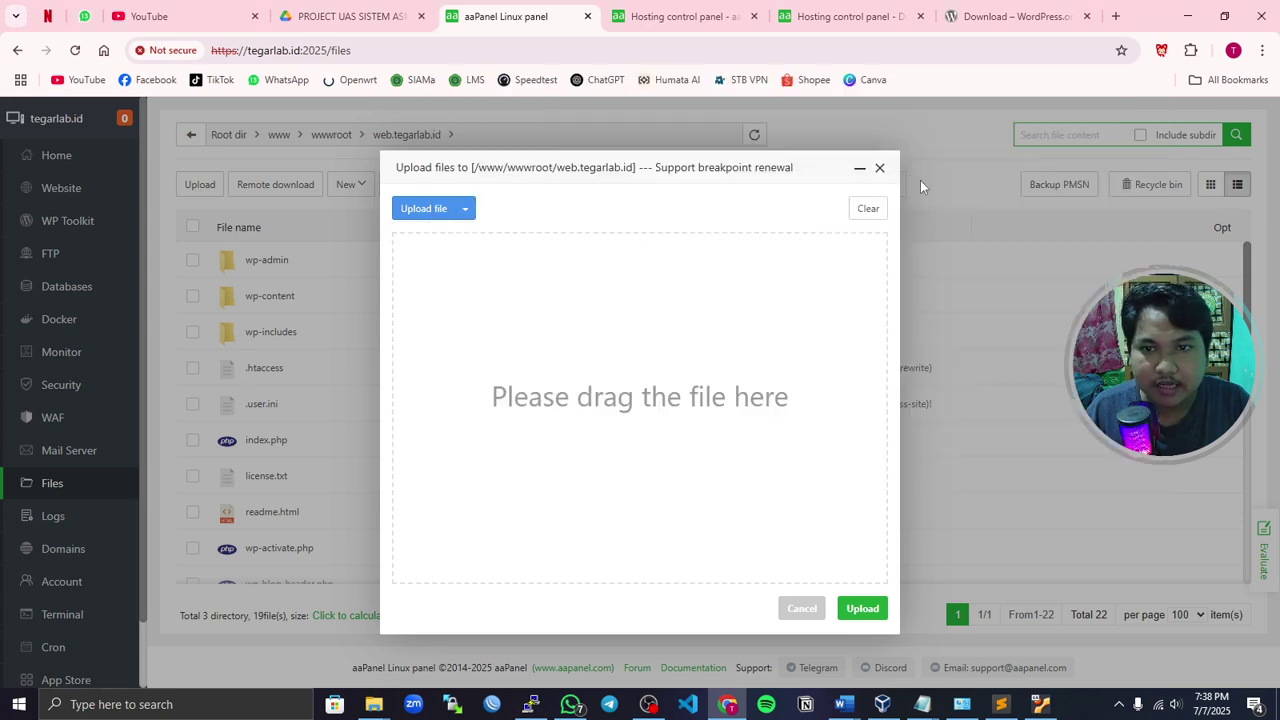
{"action": "left_click", "coordinate": [886, 169]}
- Navigate up from the site folder through wwwroot to the www folder
{"action": "scroll", "coordinate": [492, 490], "scroll_direction": "down", "scroll_amount": 5}
{"action": "scroll", "coordinate": [490, 480], "scroll_direction": "up", "scroll_amount": 5}
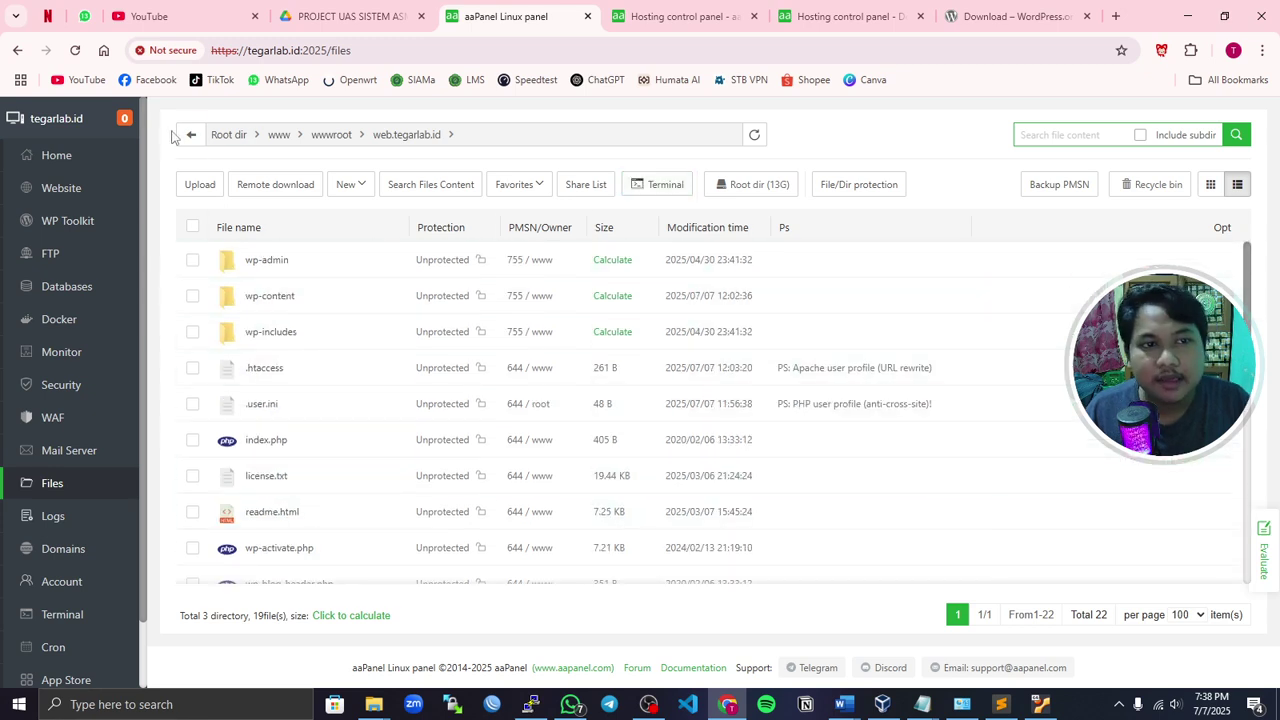
{"action": "left_click", "coordinate": [189, 136]}
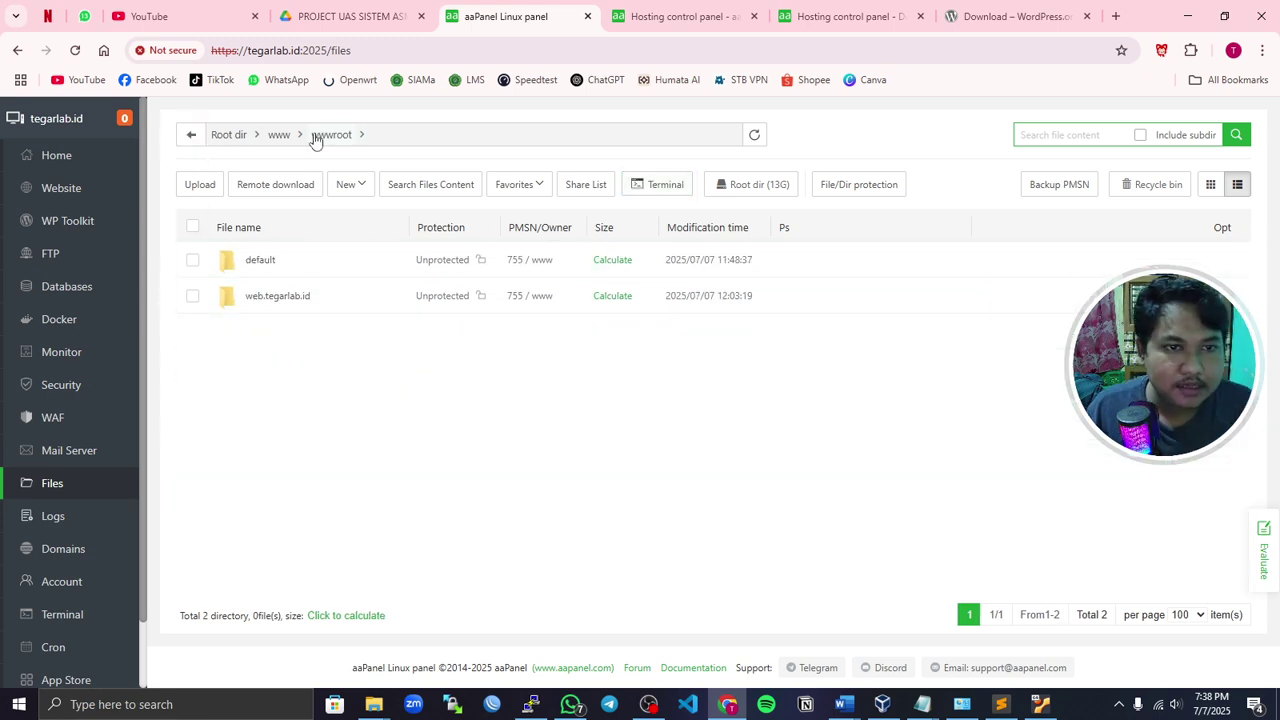
{"action": "left_click", "coordinate": [192, 140]}
- Enter web.tegarlab.id in the address bar of the aaPanel pricing tab
{"action": "left_click", "coordinate": [58, 158]}
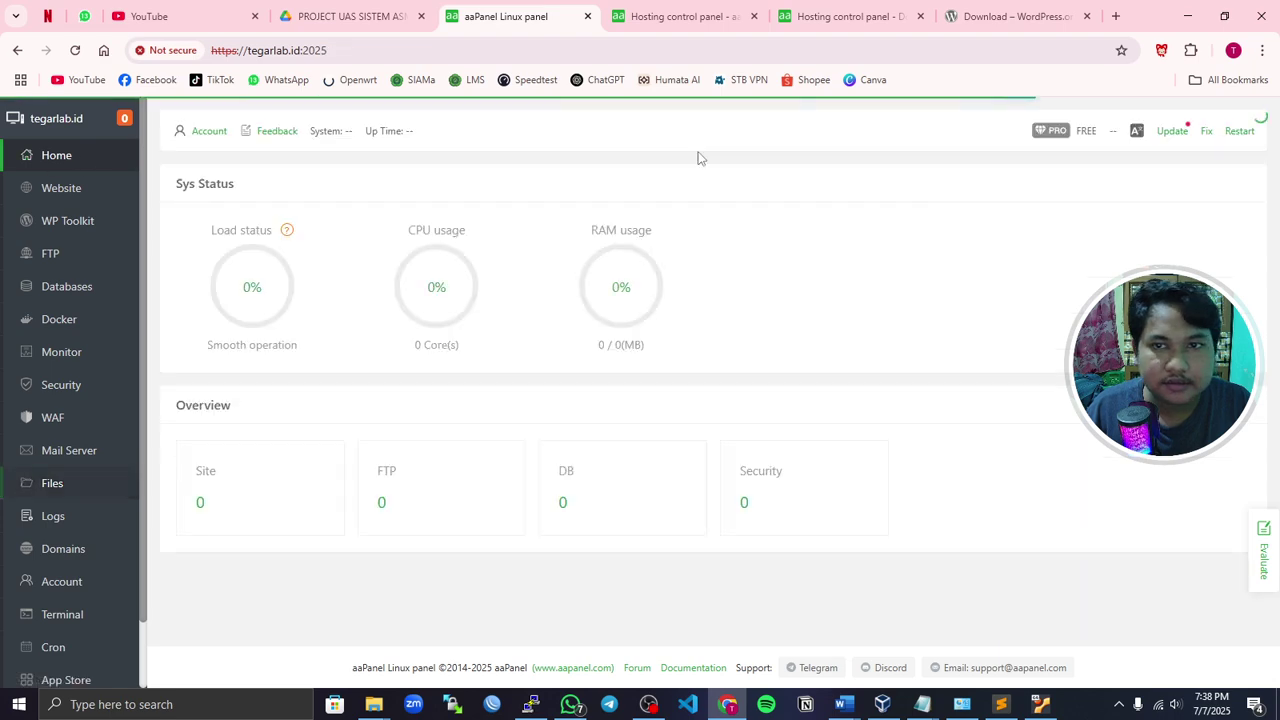
{"action": "left_click", "coordinate": [718, 16]}
{"action": "left_click", "coordinate": [732, 48]}
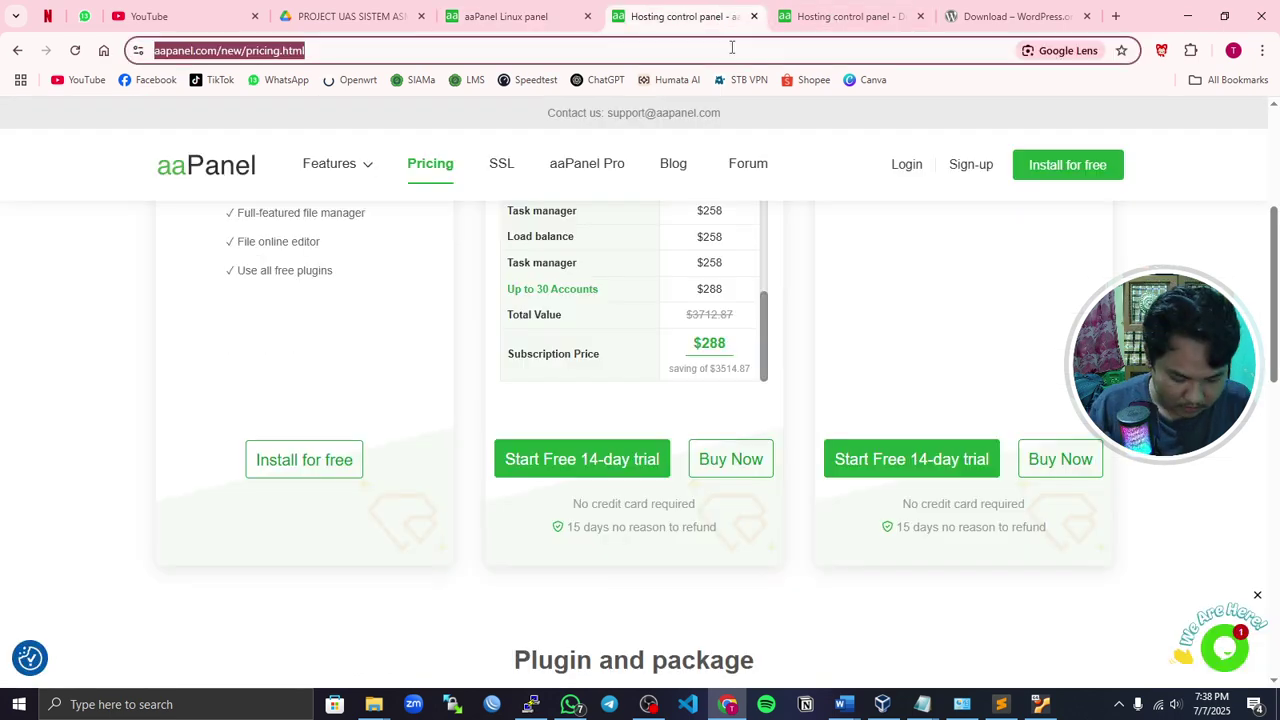
{"action": "type", "text": "web."}
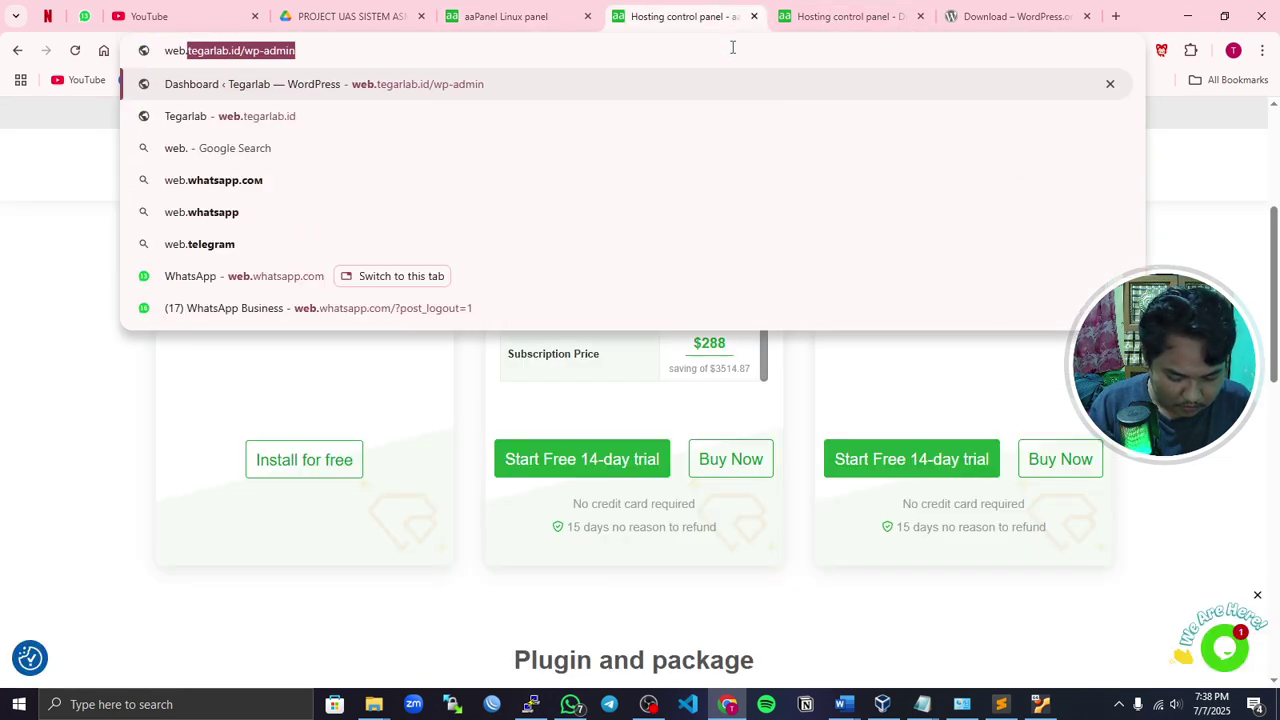
{"action": "type", "text": "tegarlab.id"}
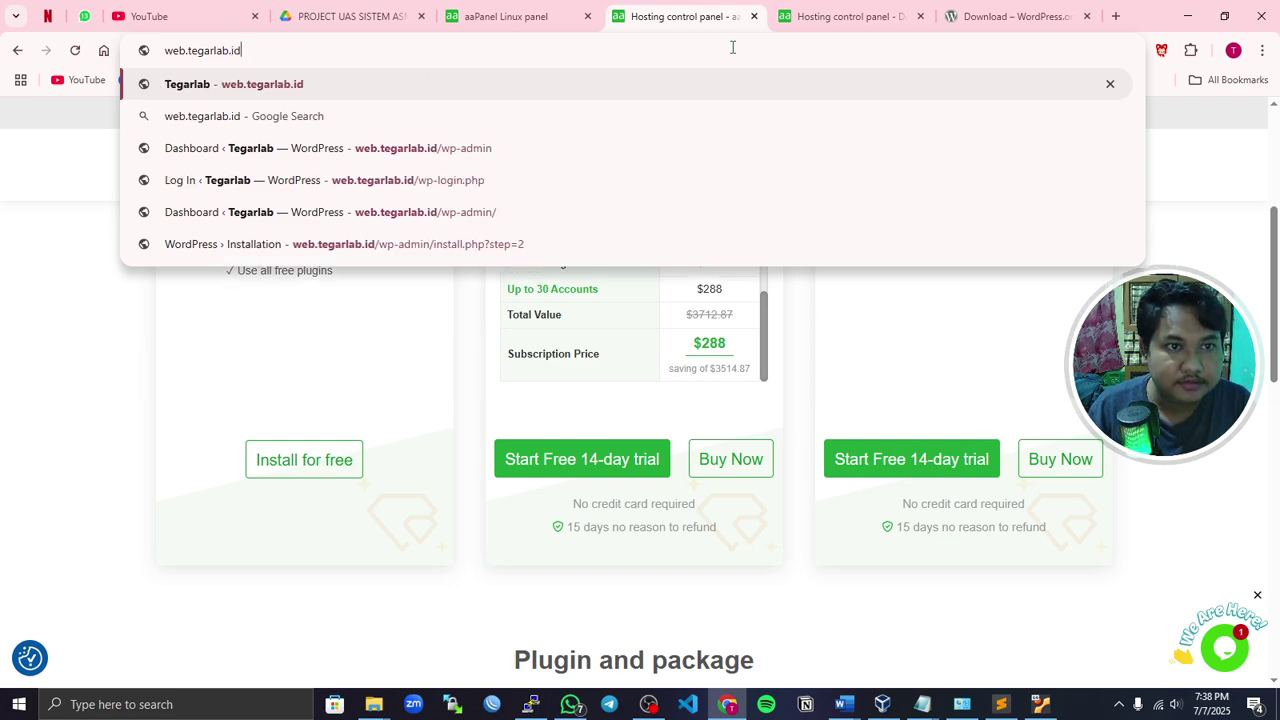
{"action": "key", "text": "Return"}
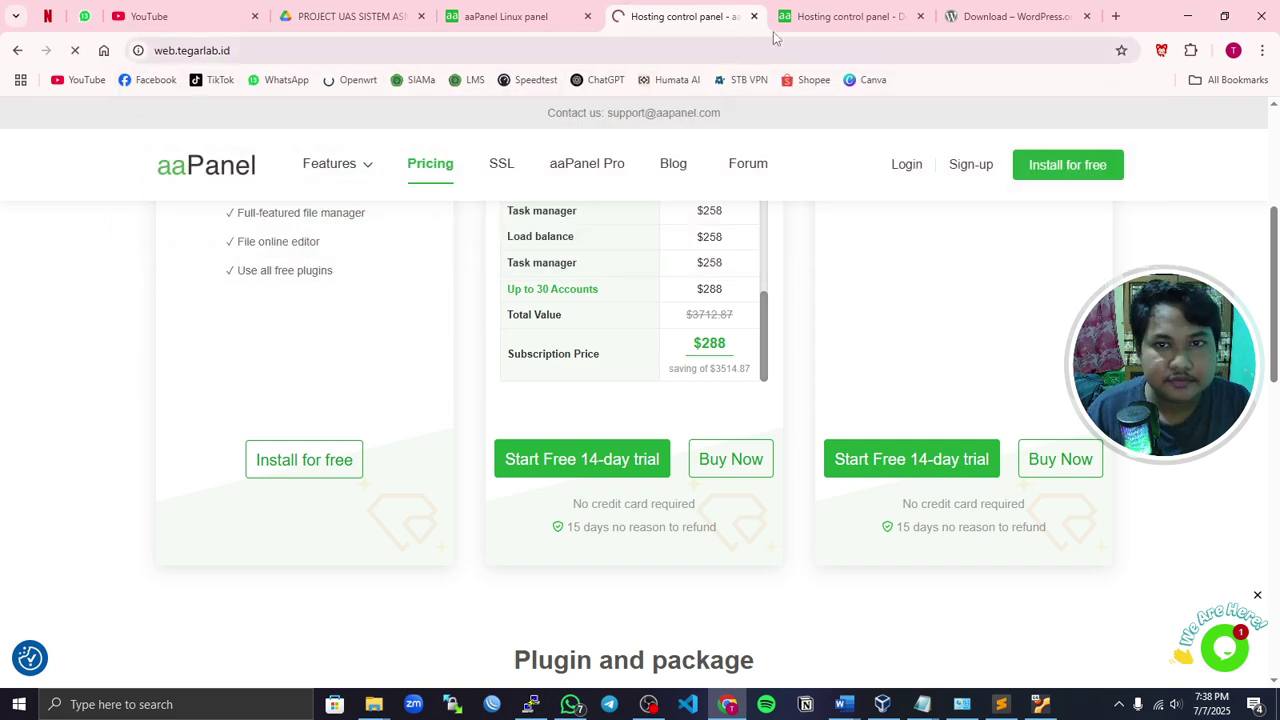
- Close the aaPanel and WordPress download tabs
{"action": "left_click", "coordinate": [917, 27]}
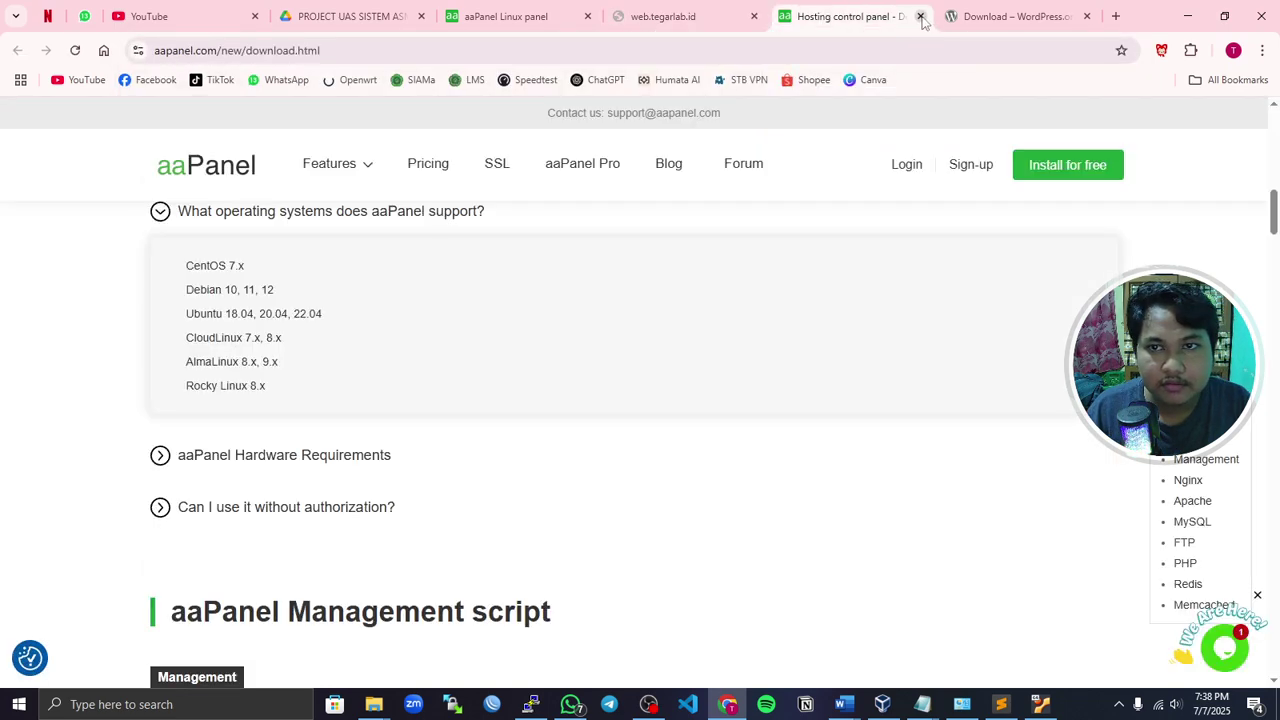
{"action": "left_click", "coordinate": [921, 17]}
{"action": "left_click", "coordinate": [921, 17]}
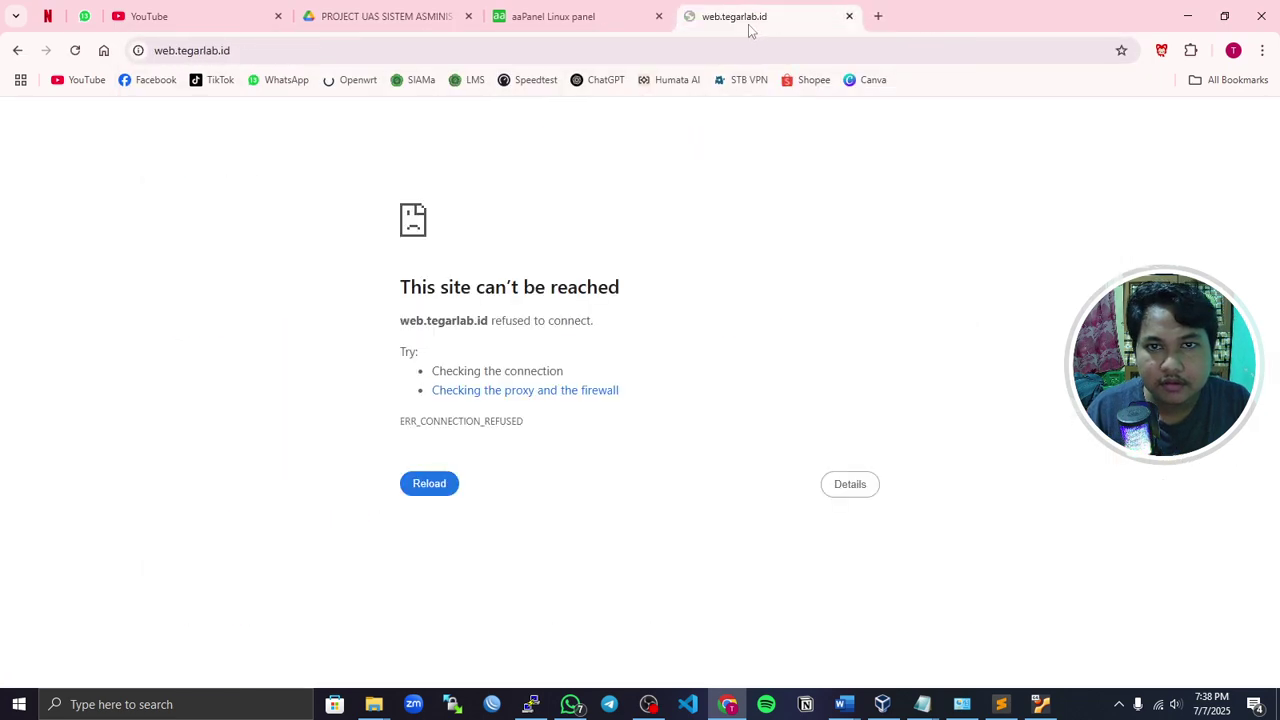
{"action": "left_click", "coordinate": [487, 45]}
{"action": "left_click", "coordinate": [505, 57]}
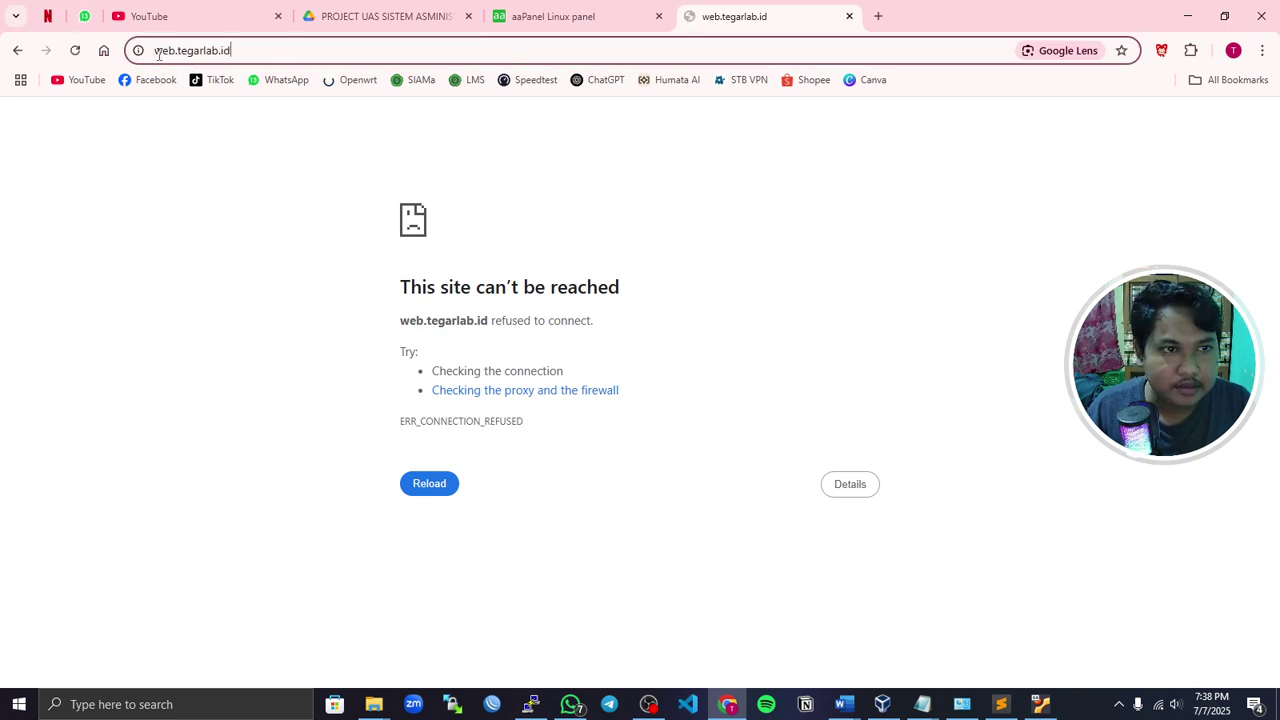
{"action": "key", "text": "Home"}
{"action": "type", "text": "http"}
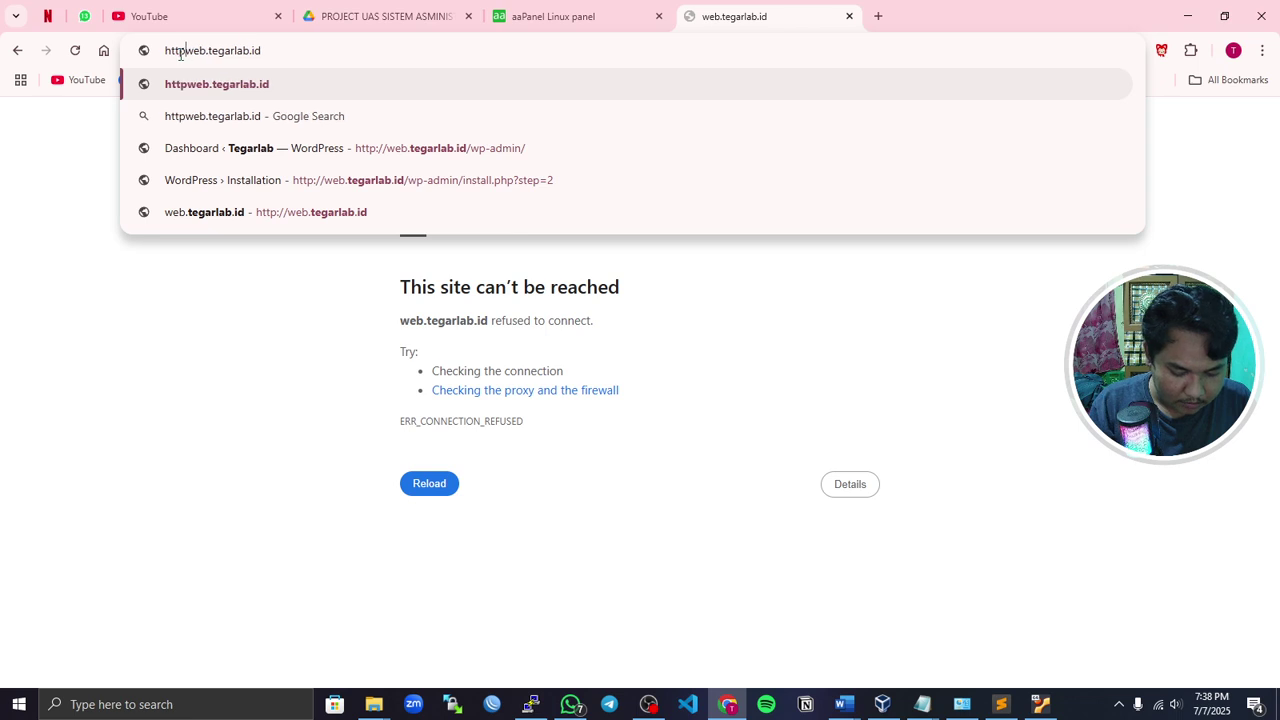
{"action": "type", "text": ":"}
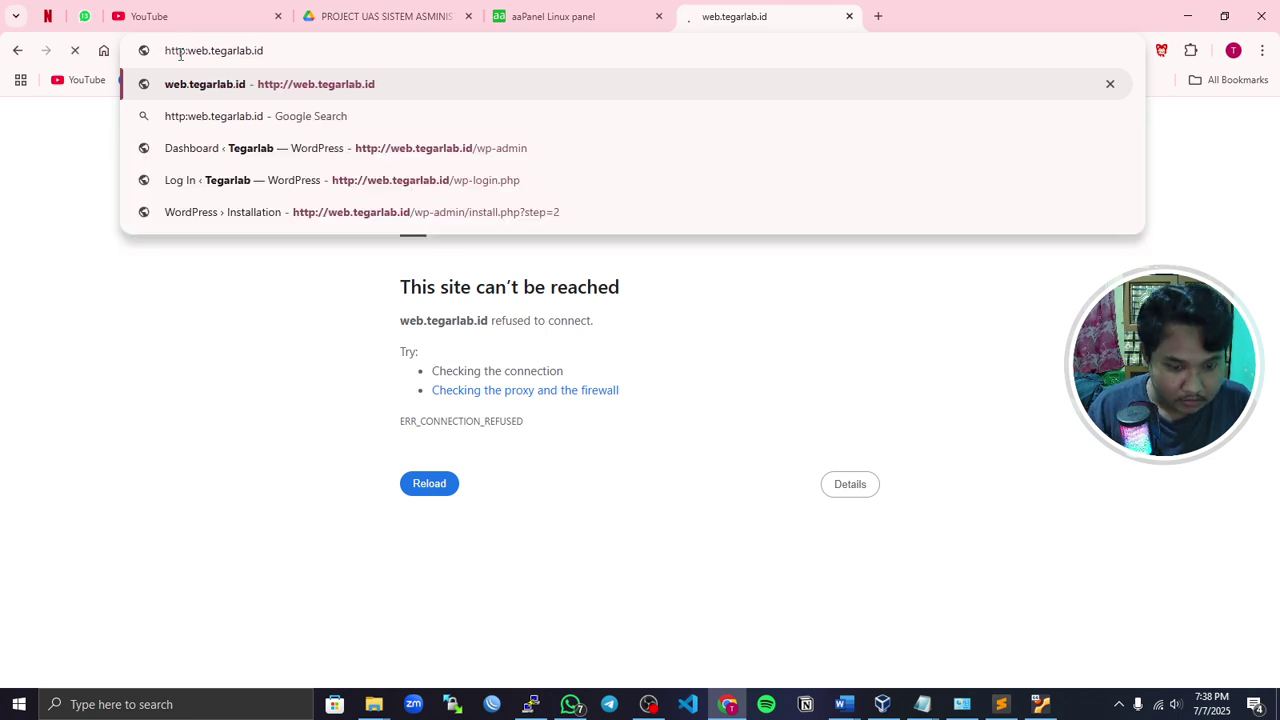
{"action": "type", "text": "//"}
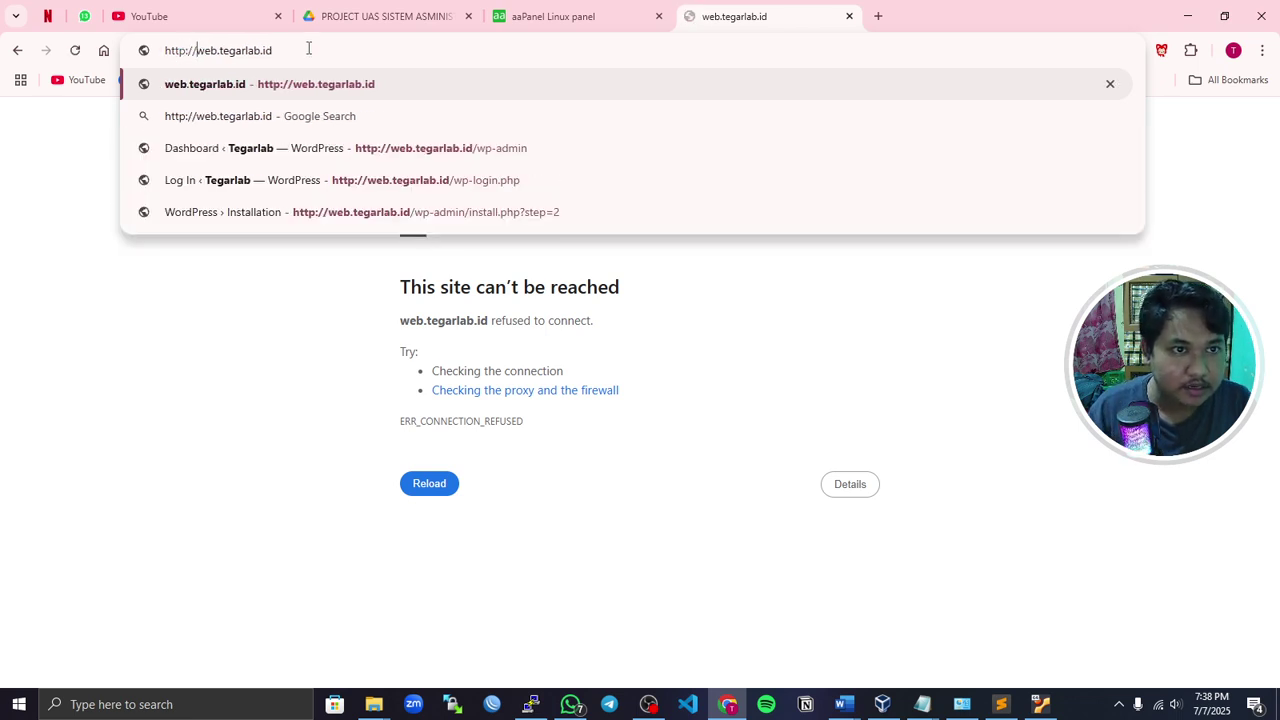
{"action": "key", "text": "Return"}
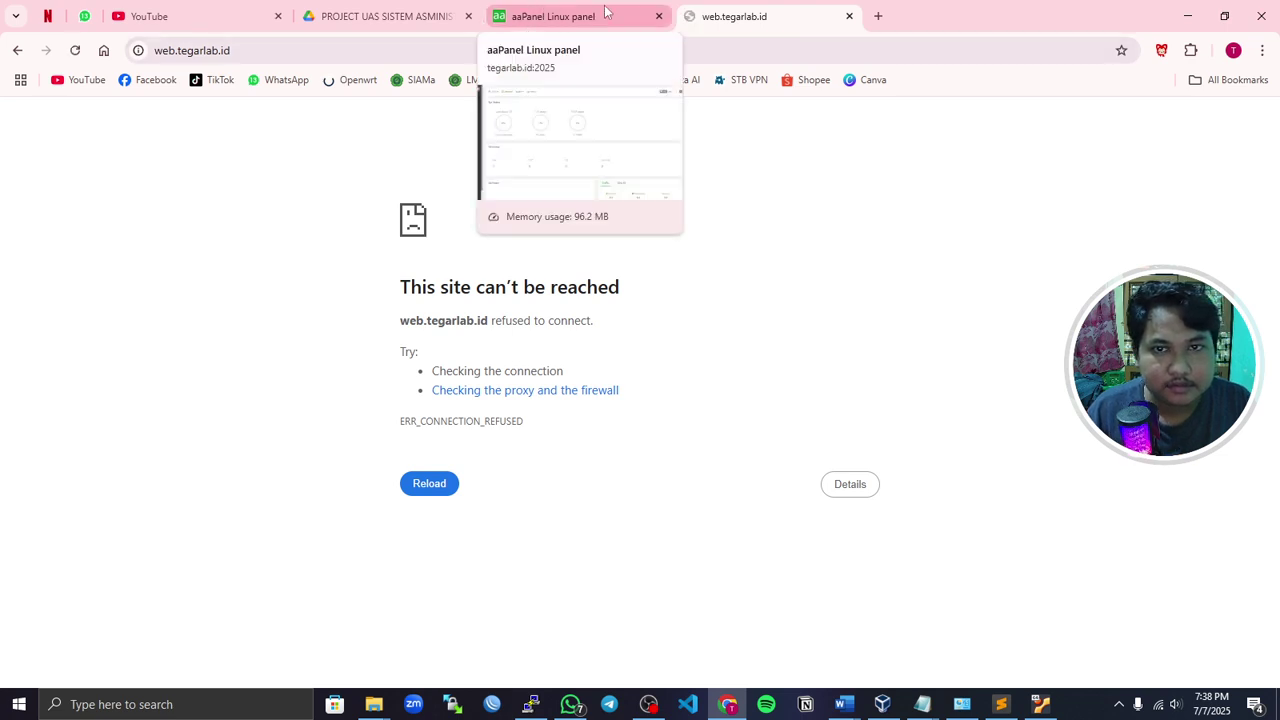
- Select the address's id ending, then bring up the Windows taskbar search
{"action": "left_click", "coordinate": [706, 53]}
{"action": "double_click", "coordinate": [706, 53]}
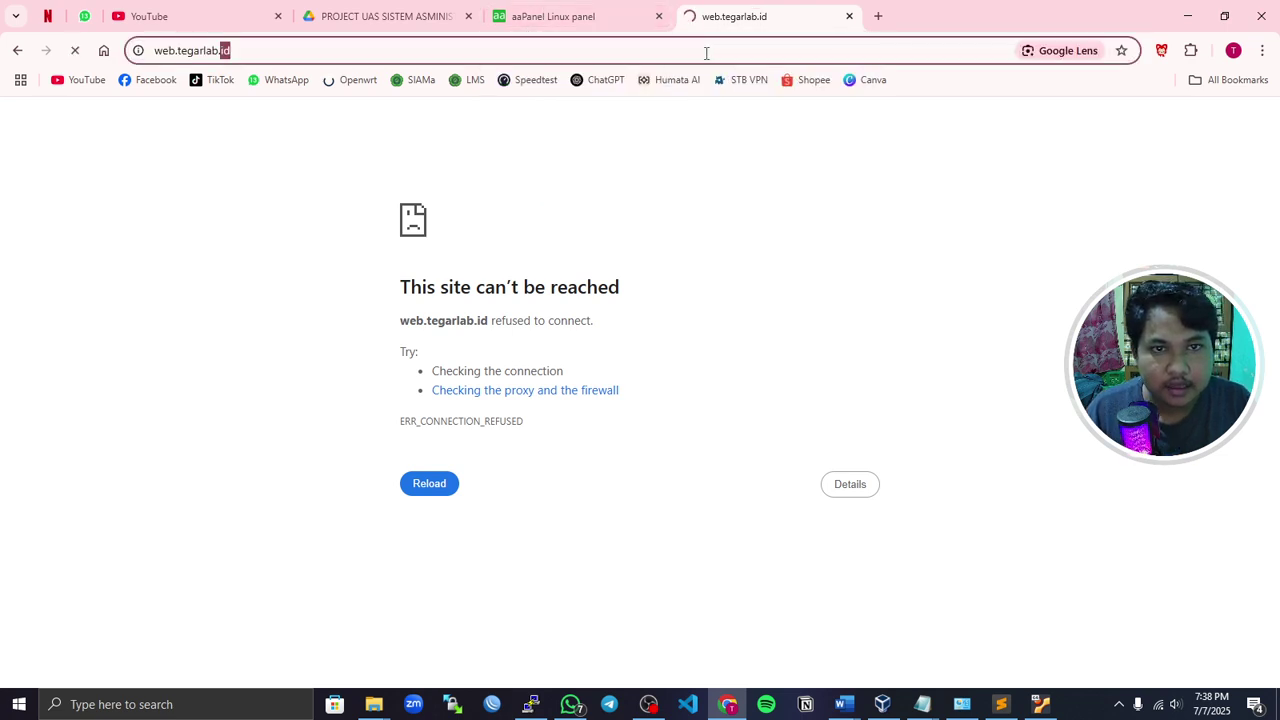
{"action": "double_click", "coordinate": [706, 53]}
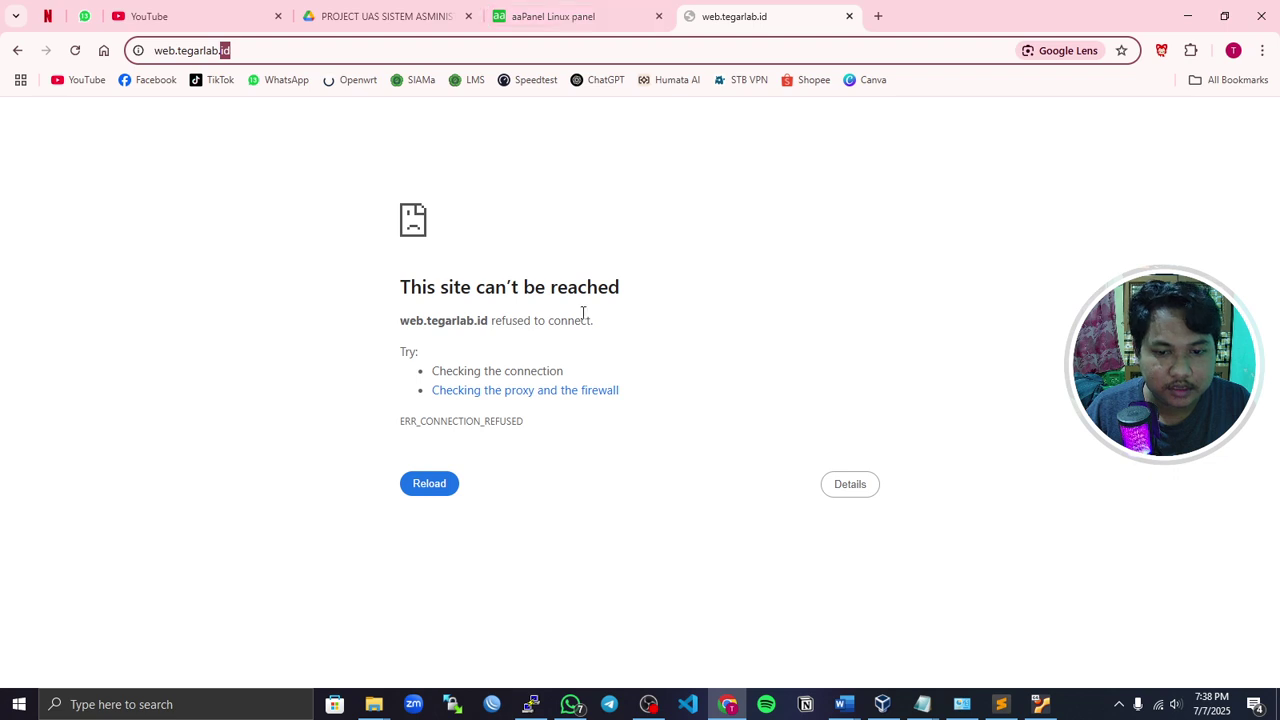
{"action": "left_click", "coordinate": [206, 705]}
- Launch Command Prompt and ping web.tegarlab.id, getting replies from 192.168.10.1
{"action": "type", "text": "cmd"}
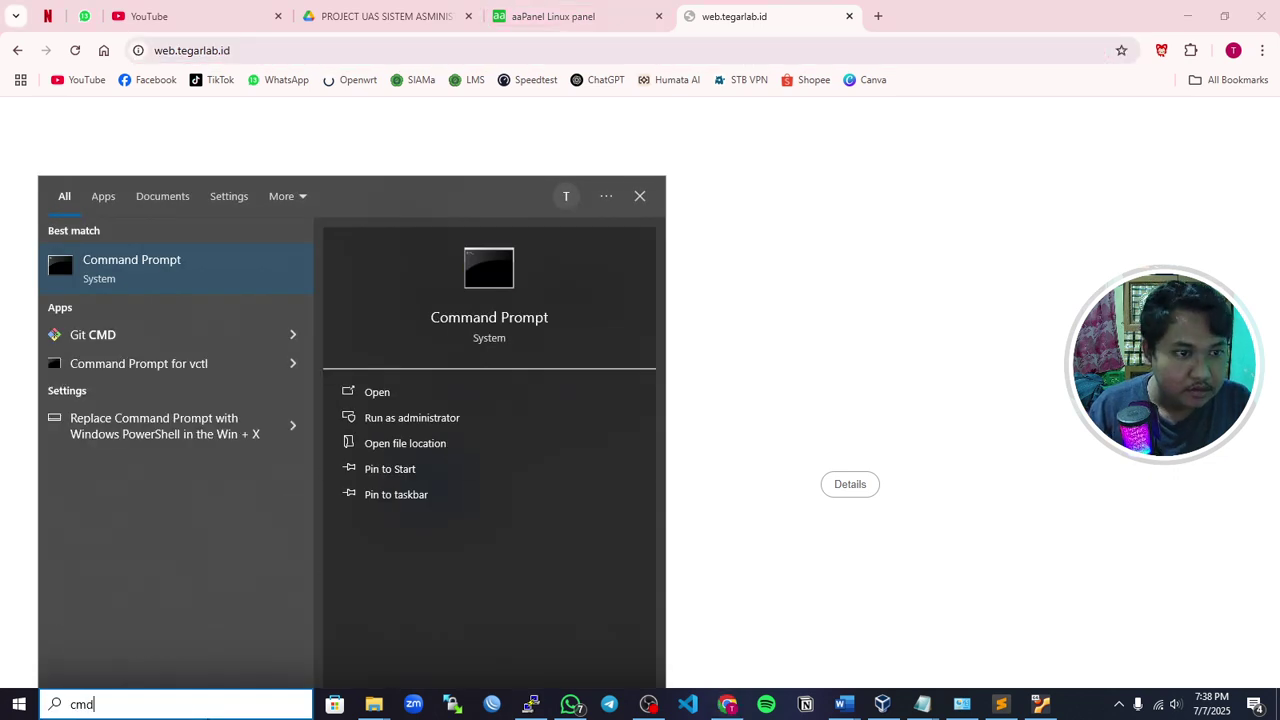
{"action": "key", "text": "Return"}
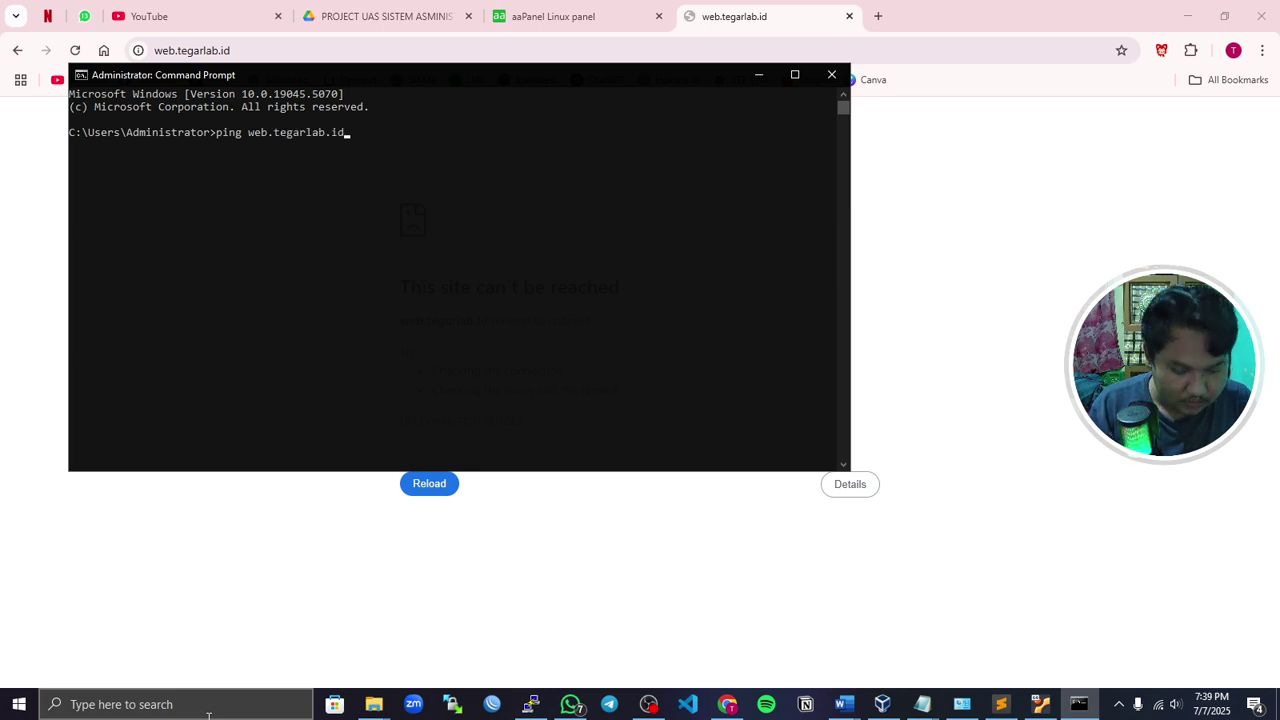
{"action": "type", "text": "ping web.tegarlab.id"}
{"action": "key", "text": "Return"}
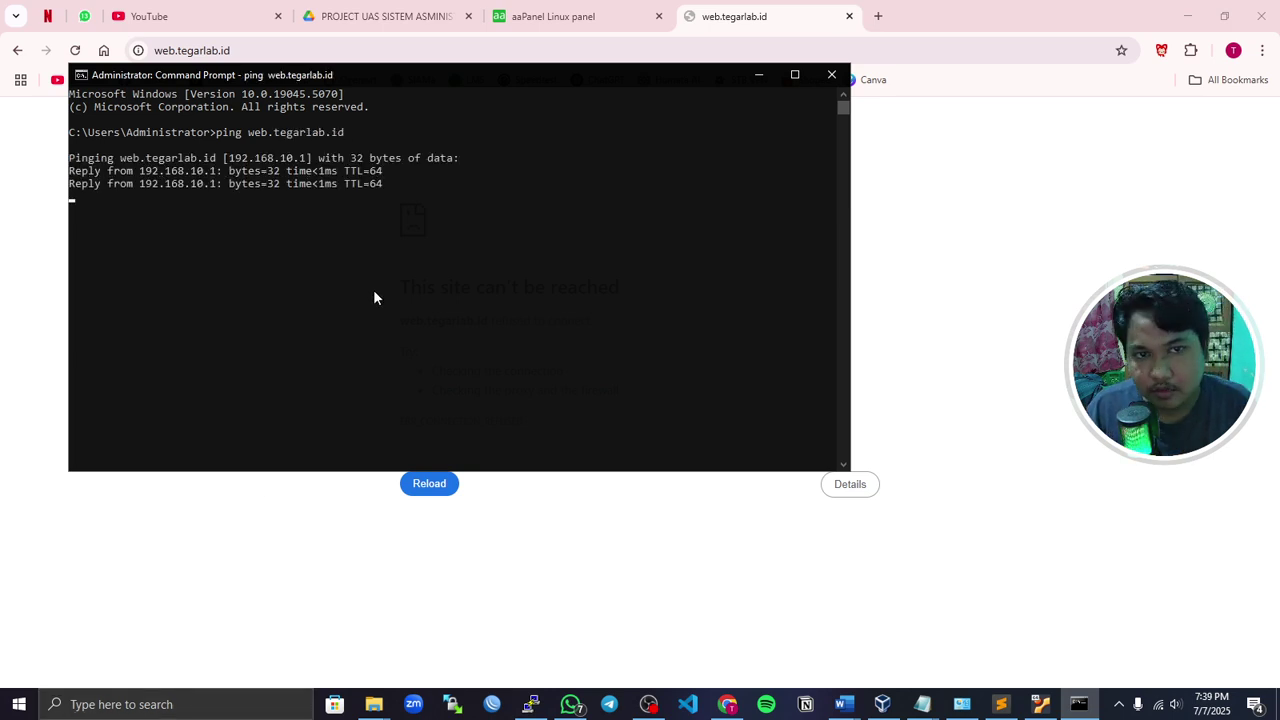
{"action": "left_click", "coordinate": [525, 18]}
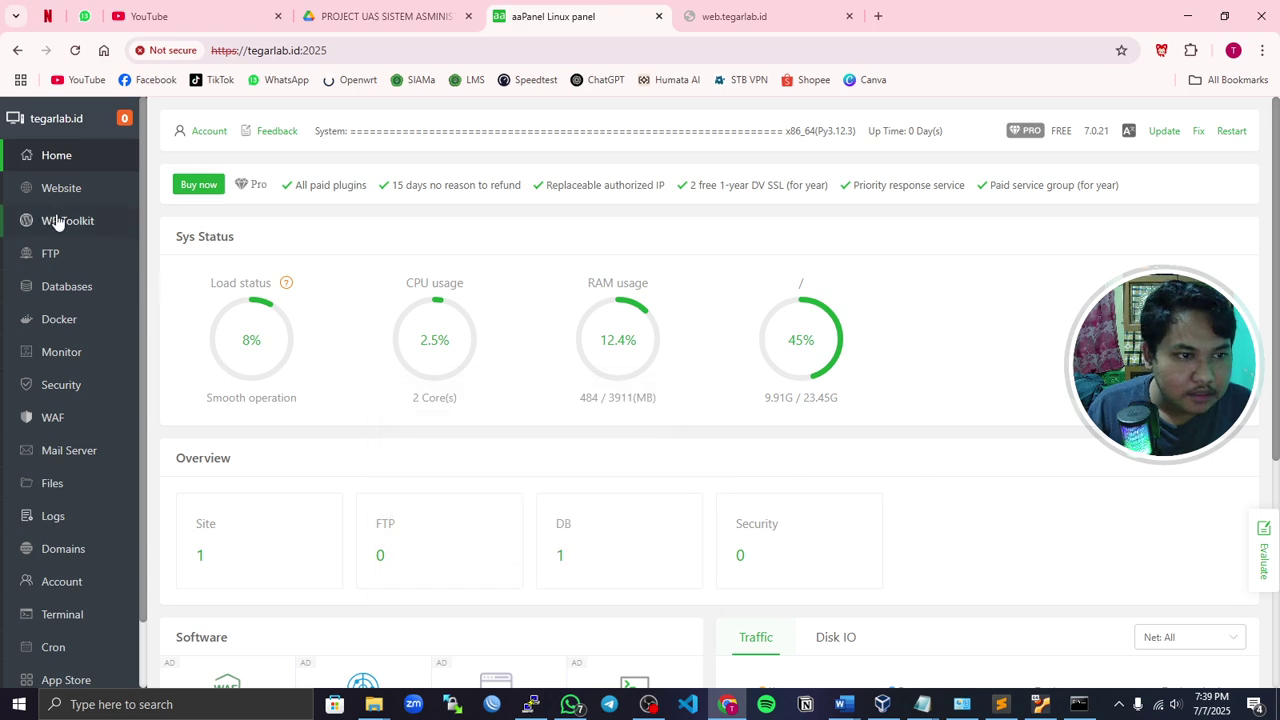
- Open web.tegarlab.id from aaPanel's Website list in a new tab, closing the duplicate
{"action": "left_click", "coordinate": [64, 186]}
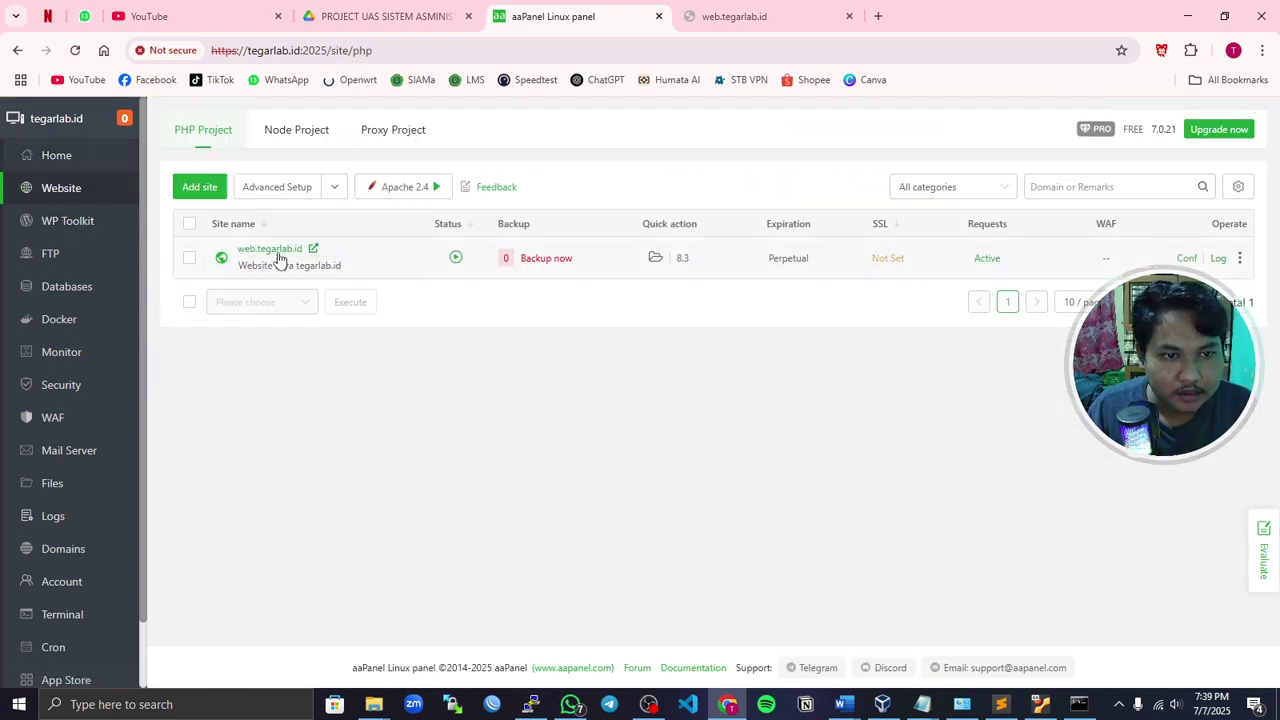
{"action": "left_click", "coordinate": [276, 249]}
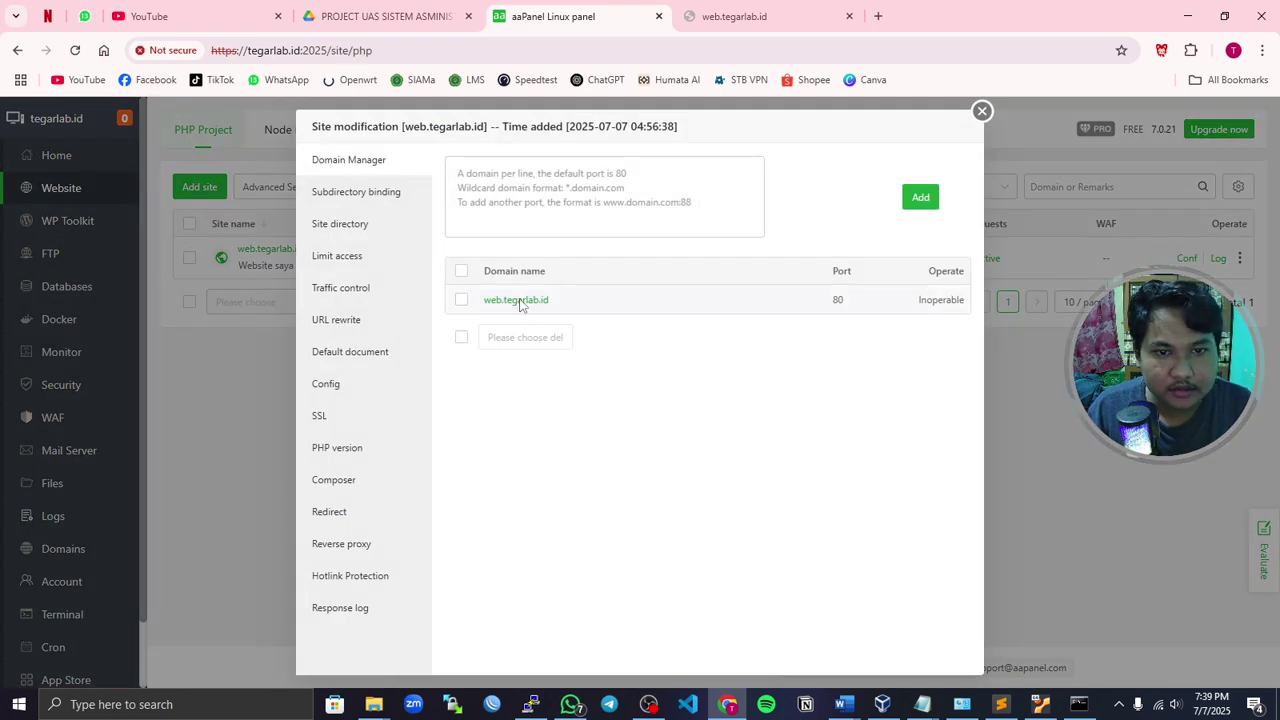
{"action": "left_click", "coordinate": [515, 300]}
{"action": "left_click", "coordinate": [1019, 15]}
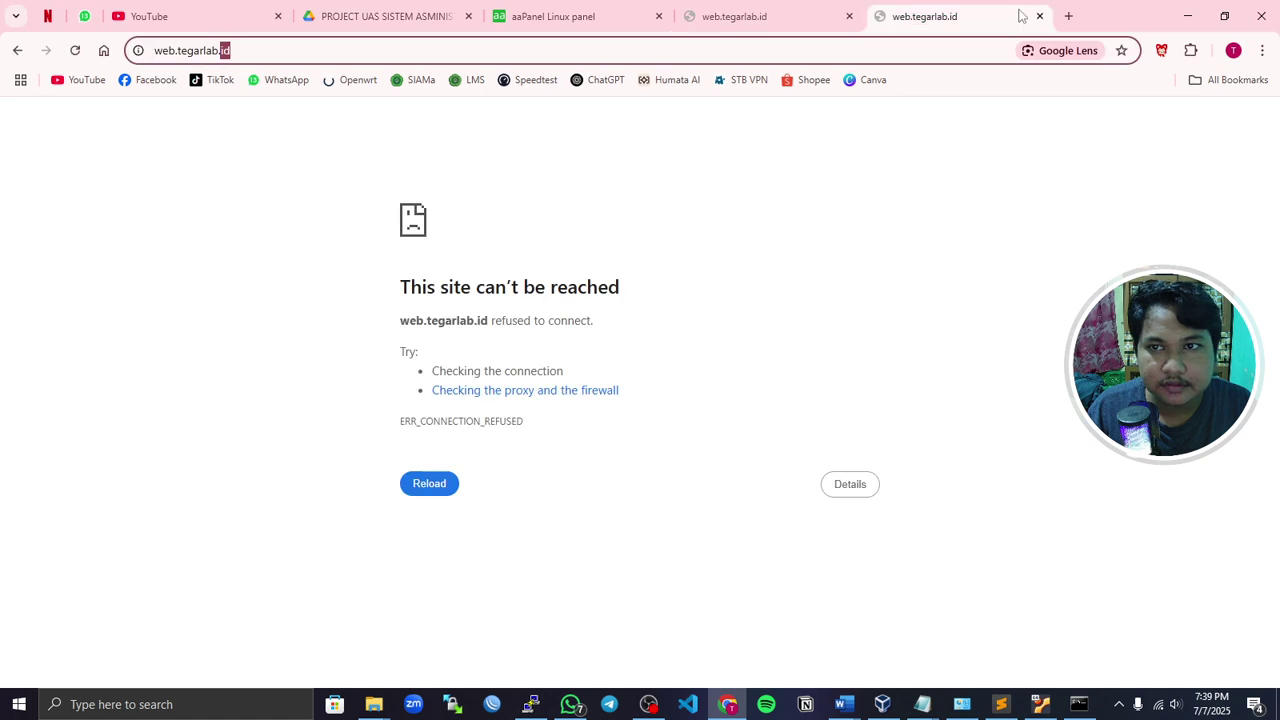
{"action": "left_click", "coordinate": [1039, 16]}
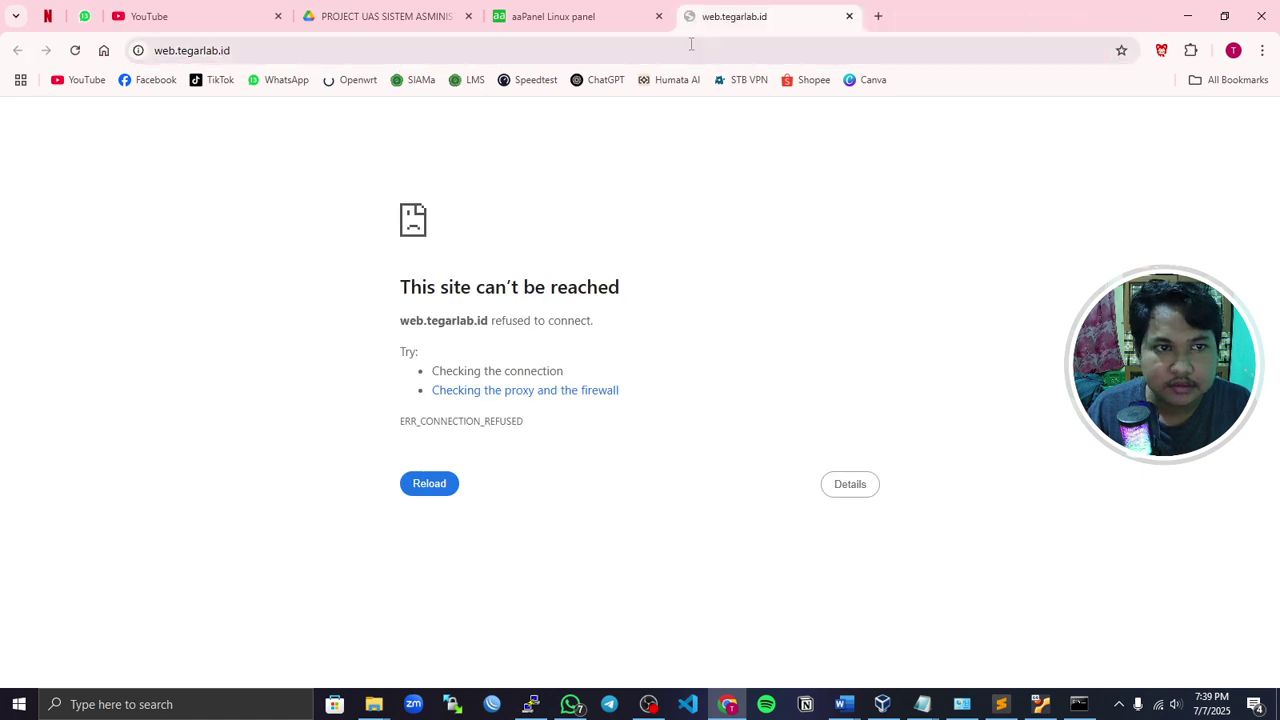
- Reload web.tegarlab.id and check the Wi-Fi connection; the site stays unreachable
{"action": "double_click", "coordinate": [341, 55]}
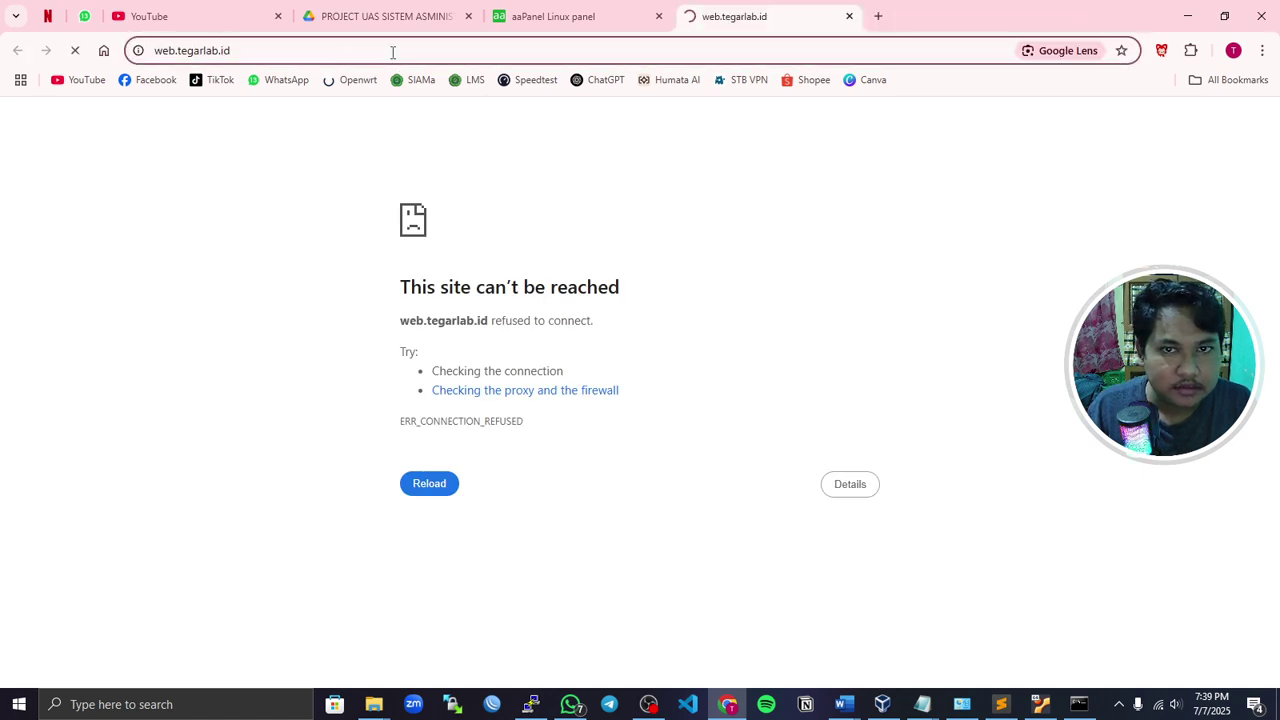
{"action": "triple_click", "coordinate": [279, 52]}
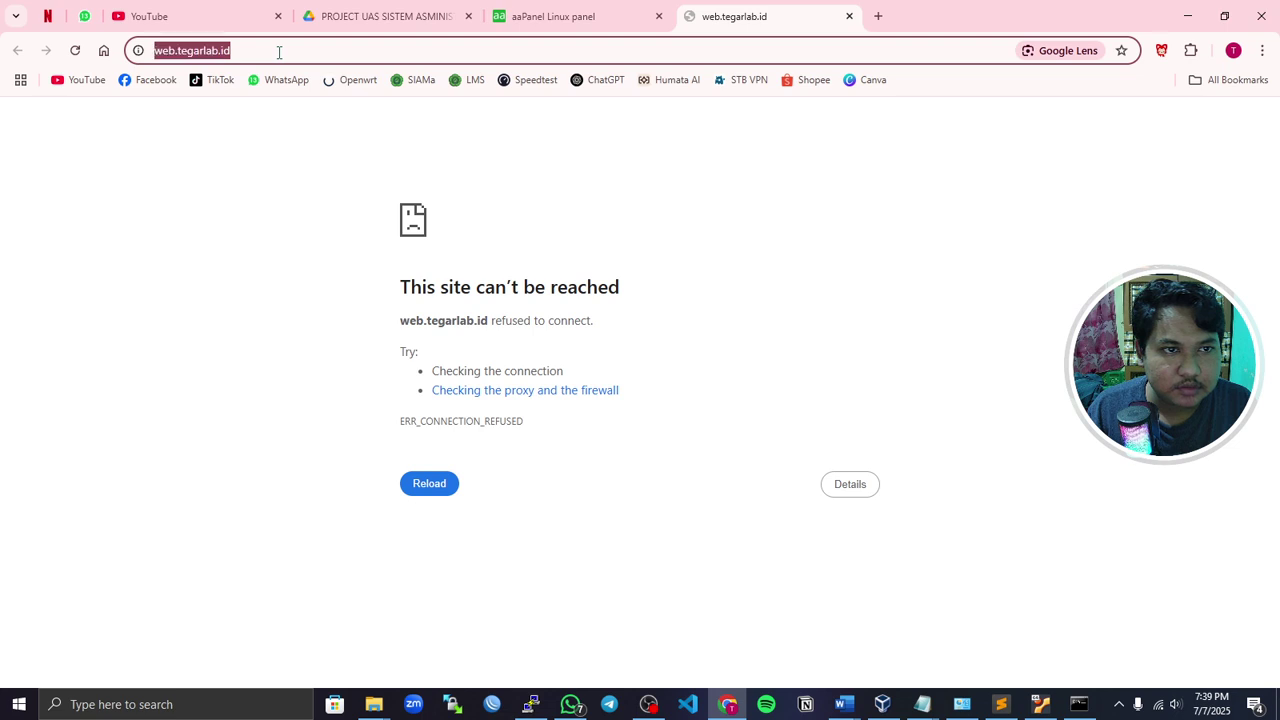
{"action": "left_click", "coordinate": [286, 51]}
{"action": "triple_click", "coordinate": [286, 51]}
{"action": "left_click", "coordinate": [279, 51]}
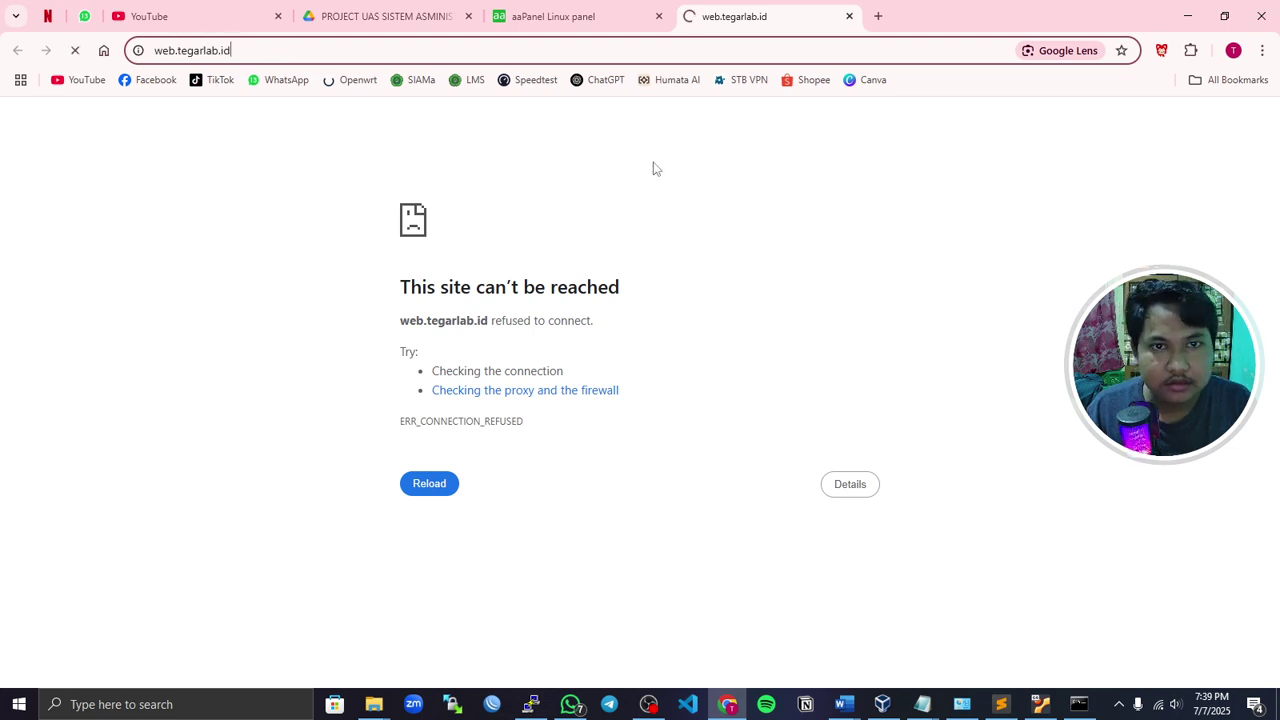
{"action": "key", "text": "Return"}
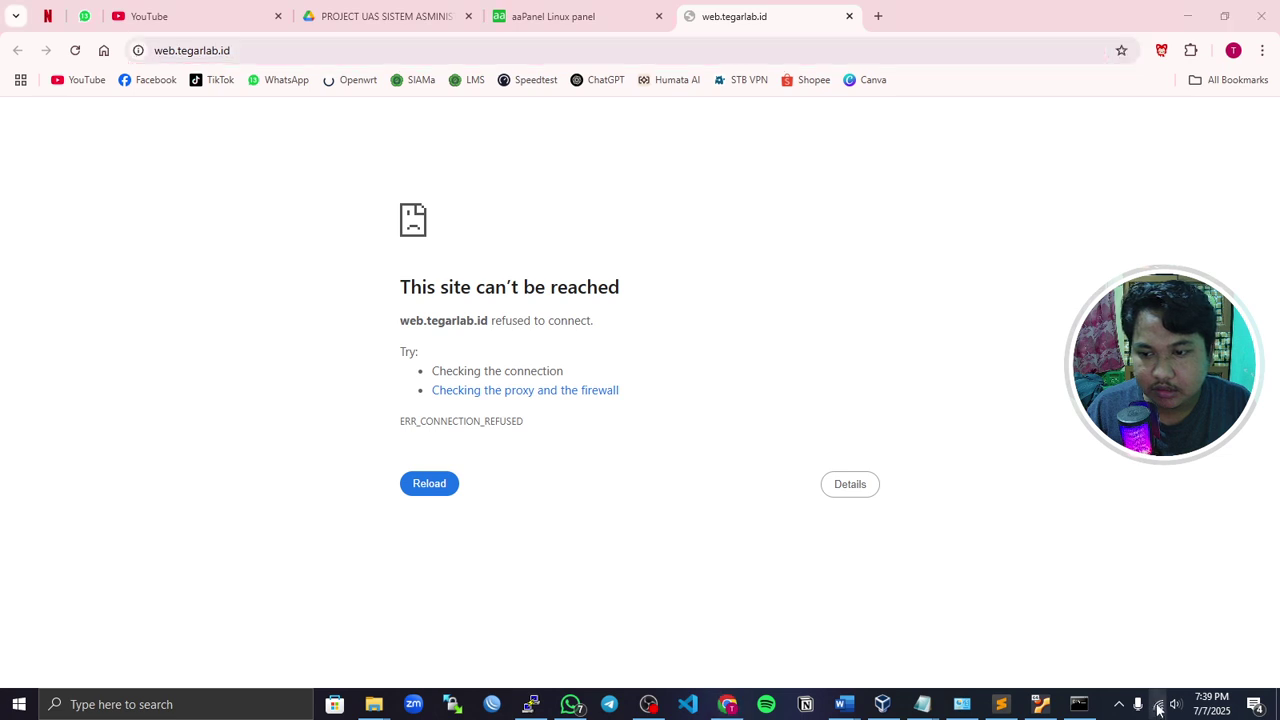
{"action": "left_click", "coordinate": [1158, 704]}
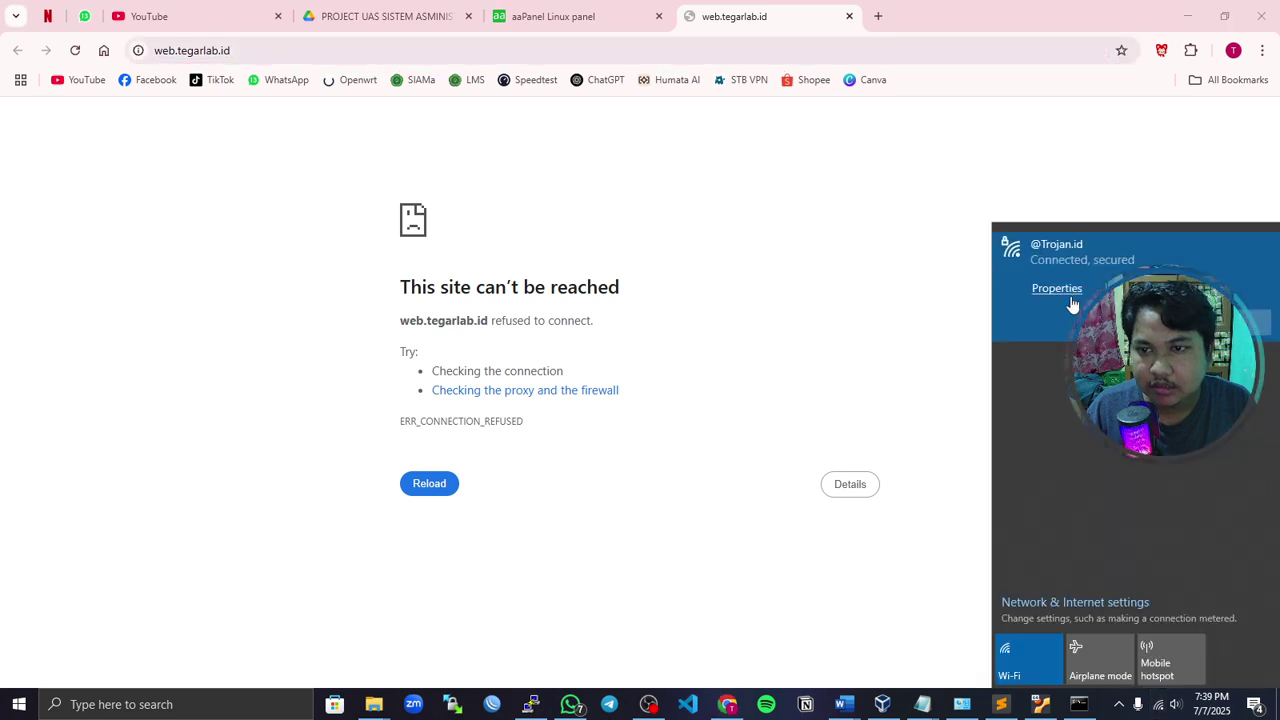
{"action": "left_click", "coordinate": [817, 323]}
{"action": "left_click", "coordinate": [74, 50]}
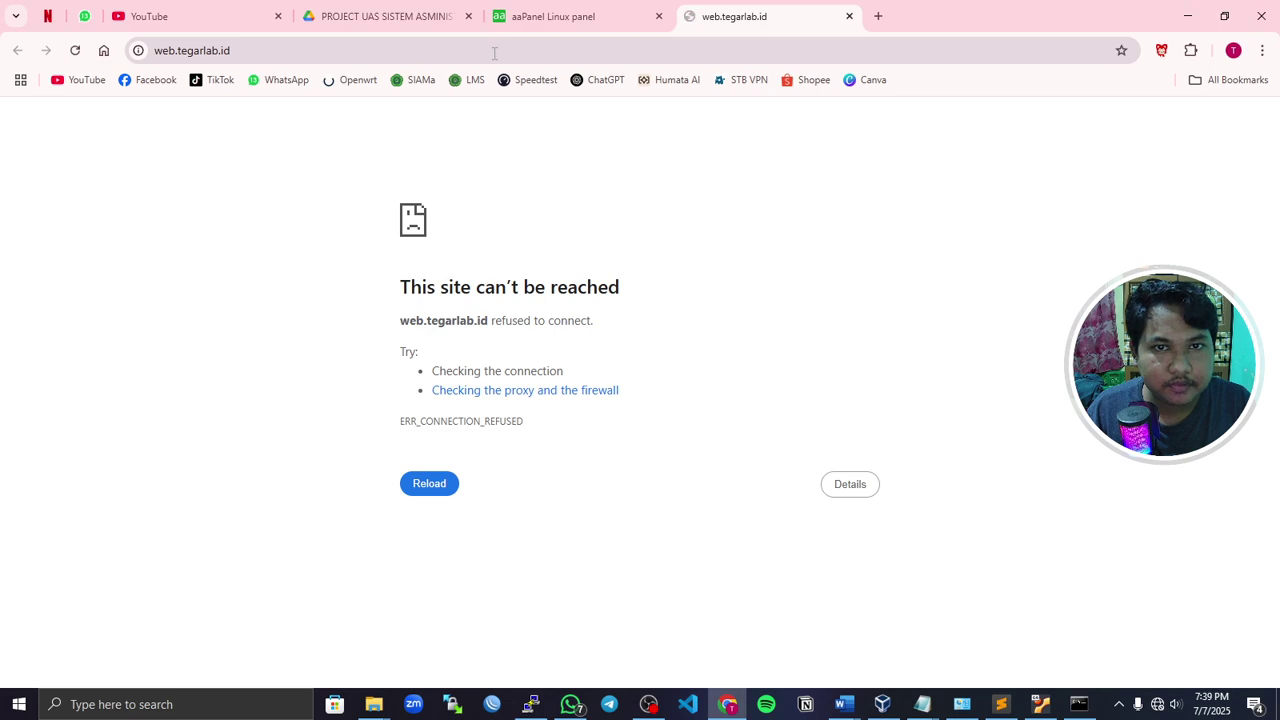
- Stop and then restart the web.tegarlab.id site in aaPanel, confirming each
{"action": "left_click", "coordinate": [519, 30]}
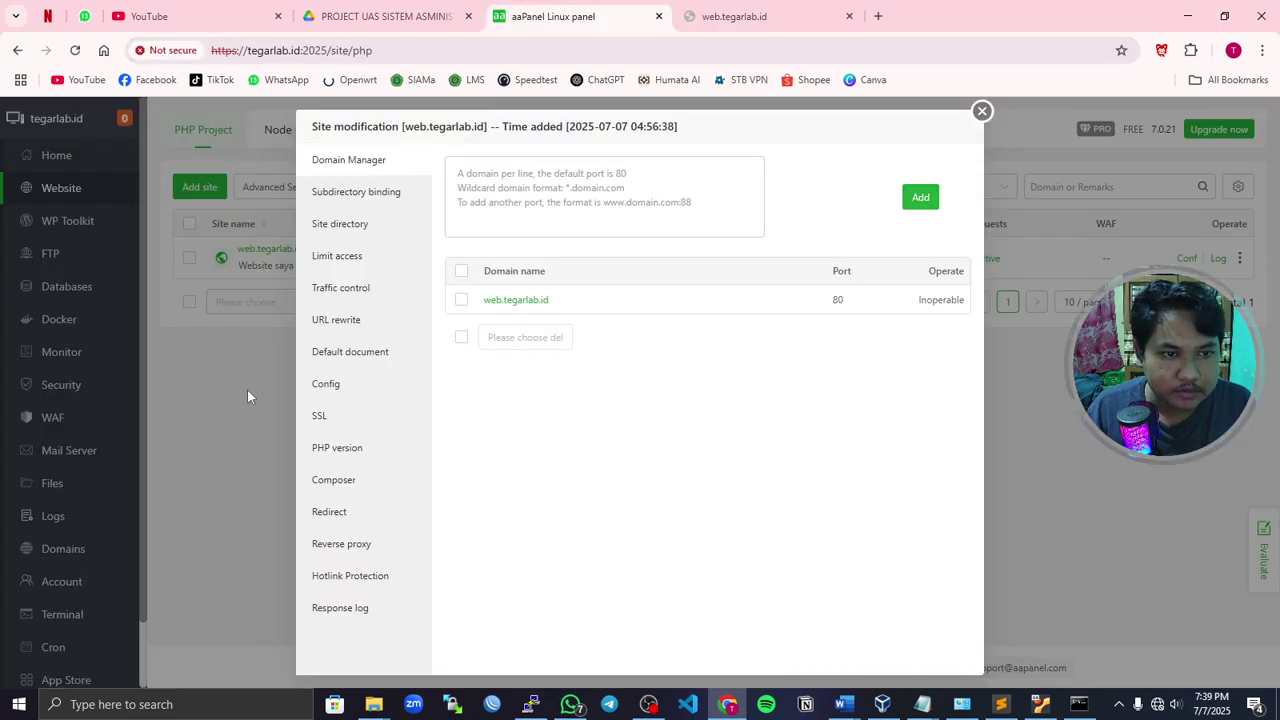
{"action": "left_click", "coordinate": [982, 111]}
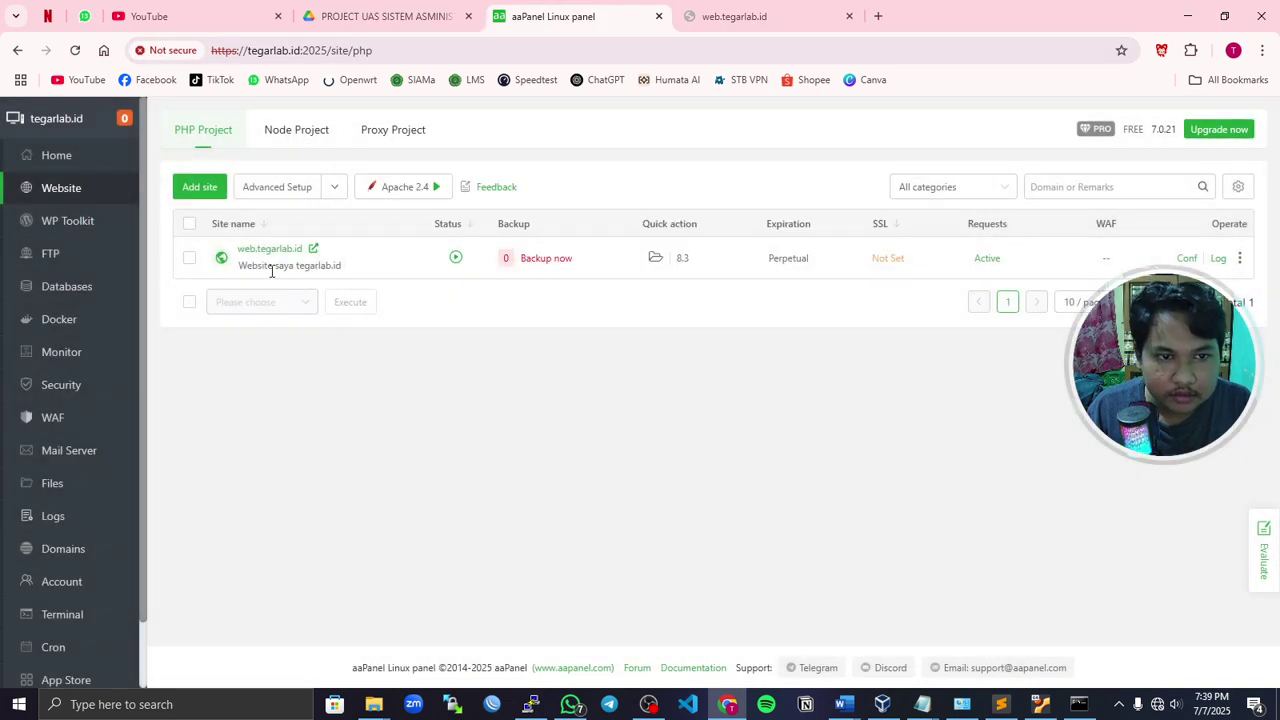
{"action": "left_click", "coordinate": [455, 259]}
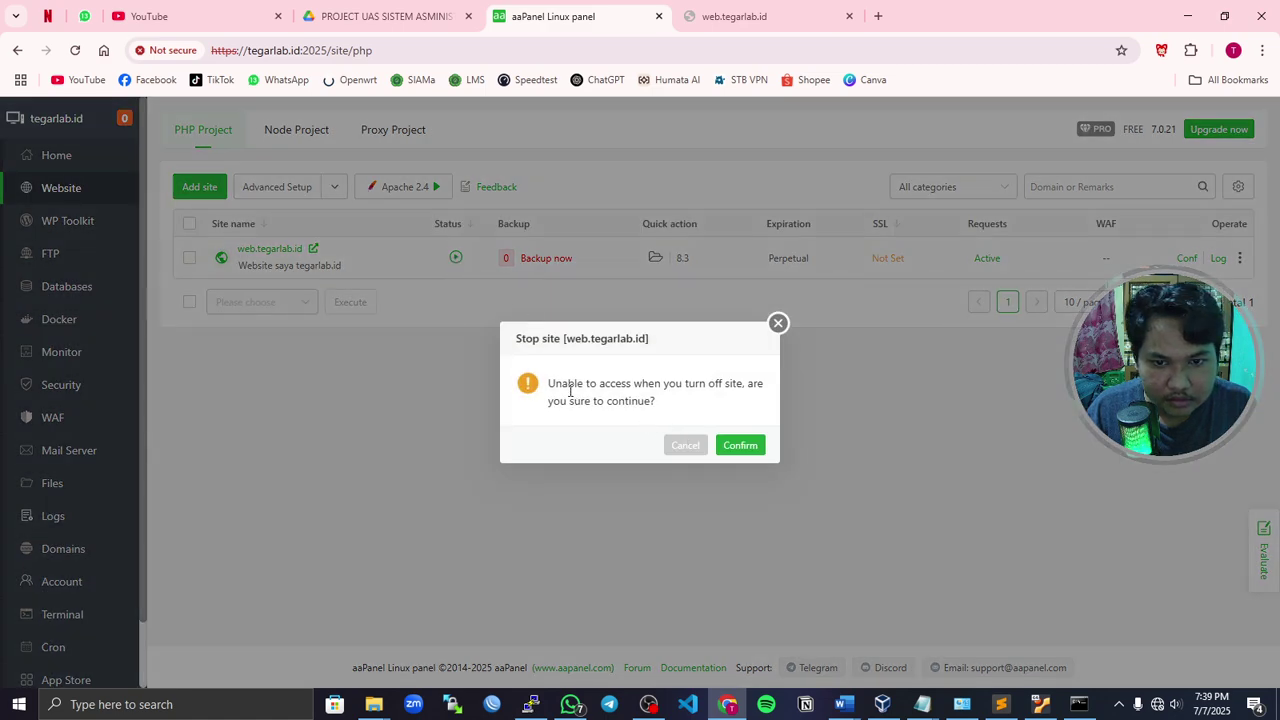
{"action": "left_click", "coordinate": [740, 448]}
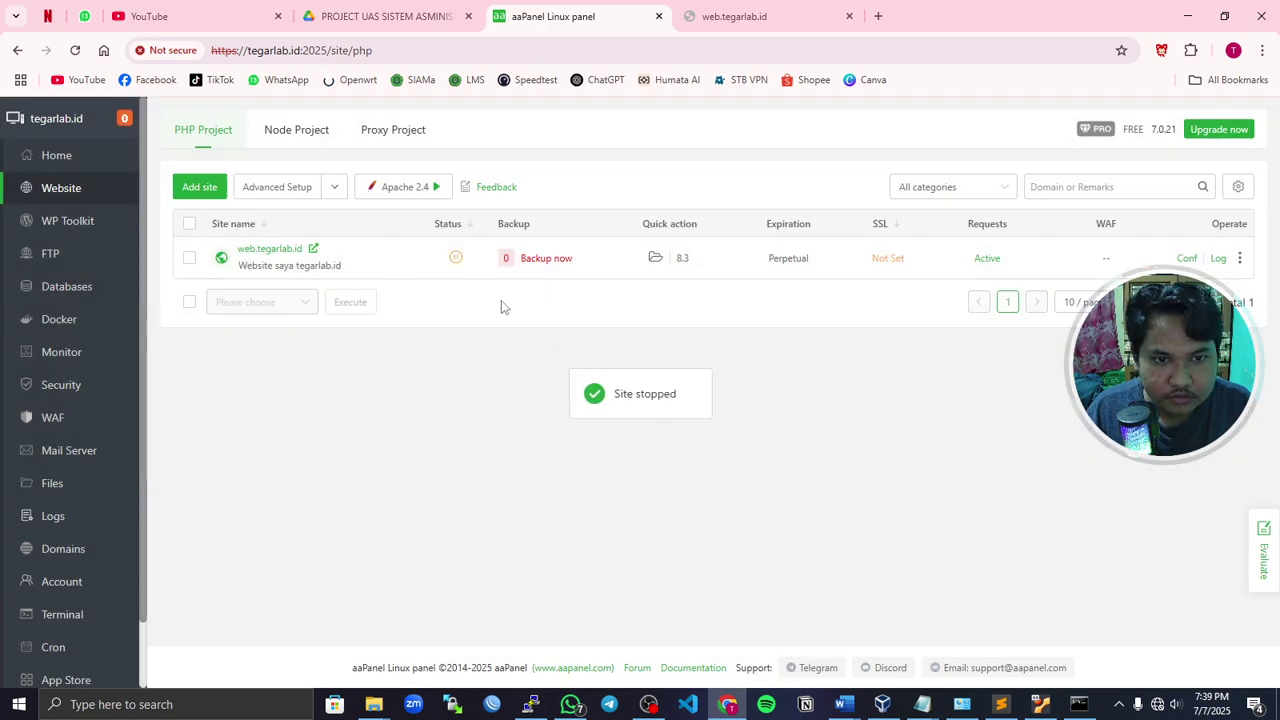
{"action": "left_click", "coordinate": [456, 259]}
{"action": "left_click", "coordinate": [740, 448]}
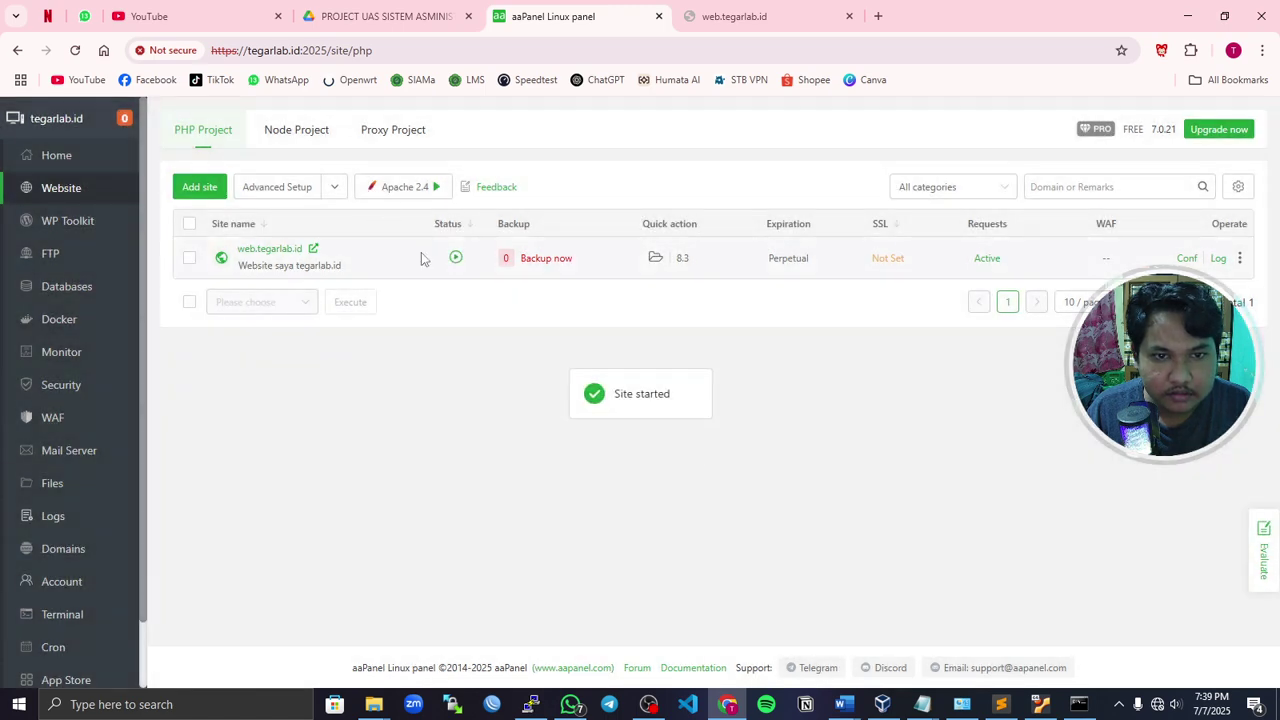
{"action": "left_click", "coordinate": [730, 20]}
- Load 192.168.10.1, which shows the 'Welcome to nginx!' page
{"action": "left_click", "coordinate": [683, 51]}
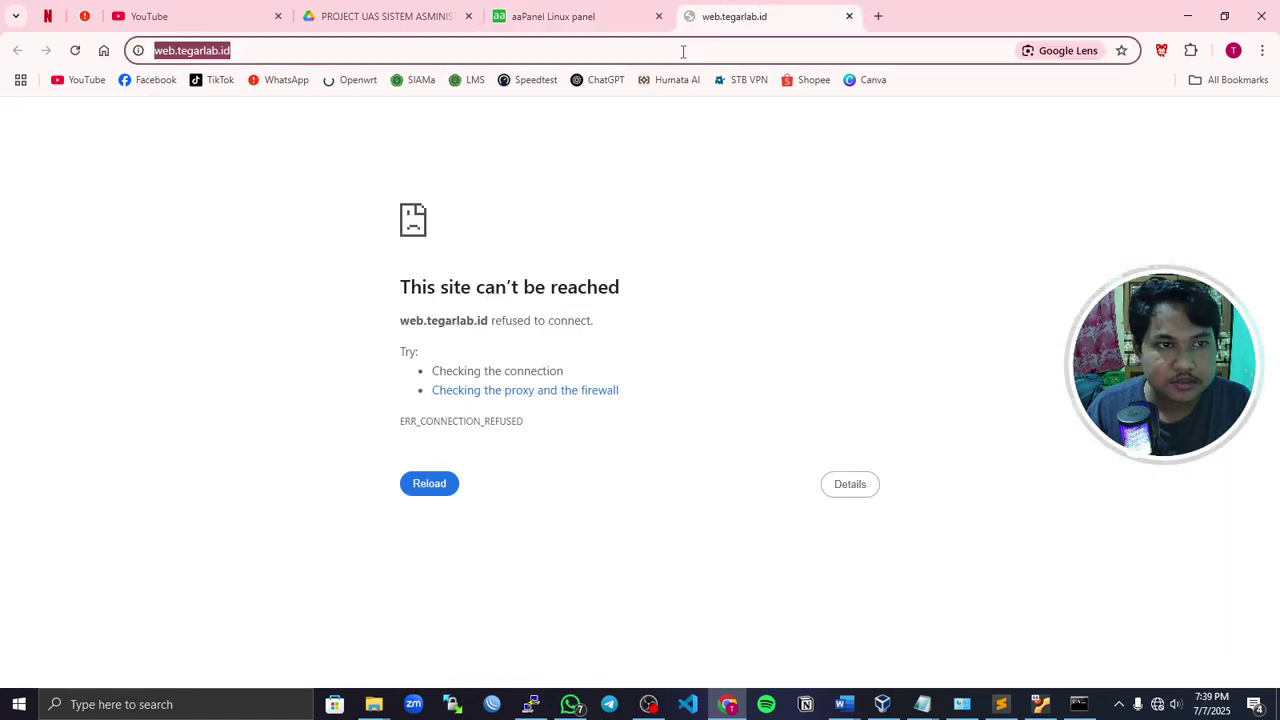
{"action": "type", "text": "192.168.10.1"}
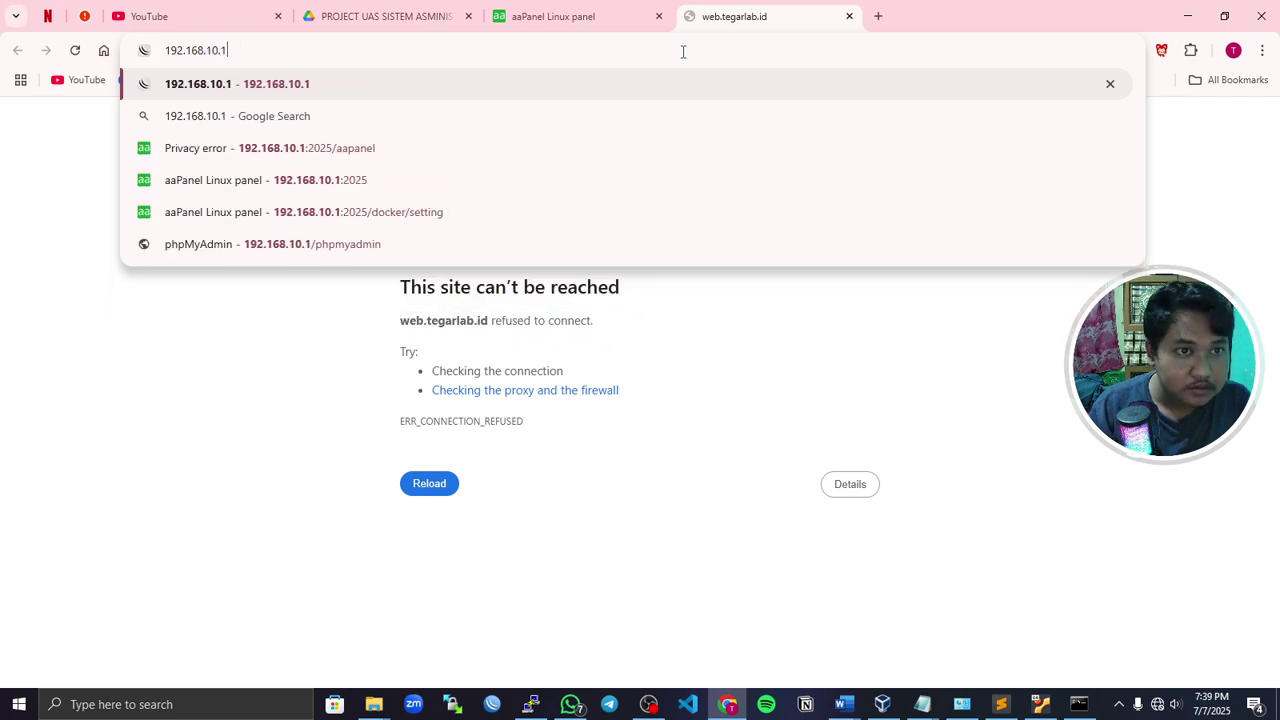
{"action": "key", "text": "Return"}
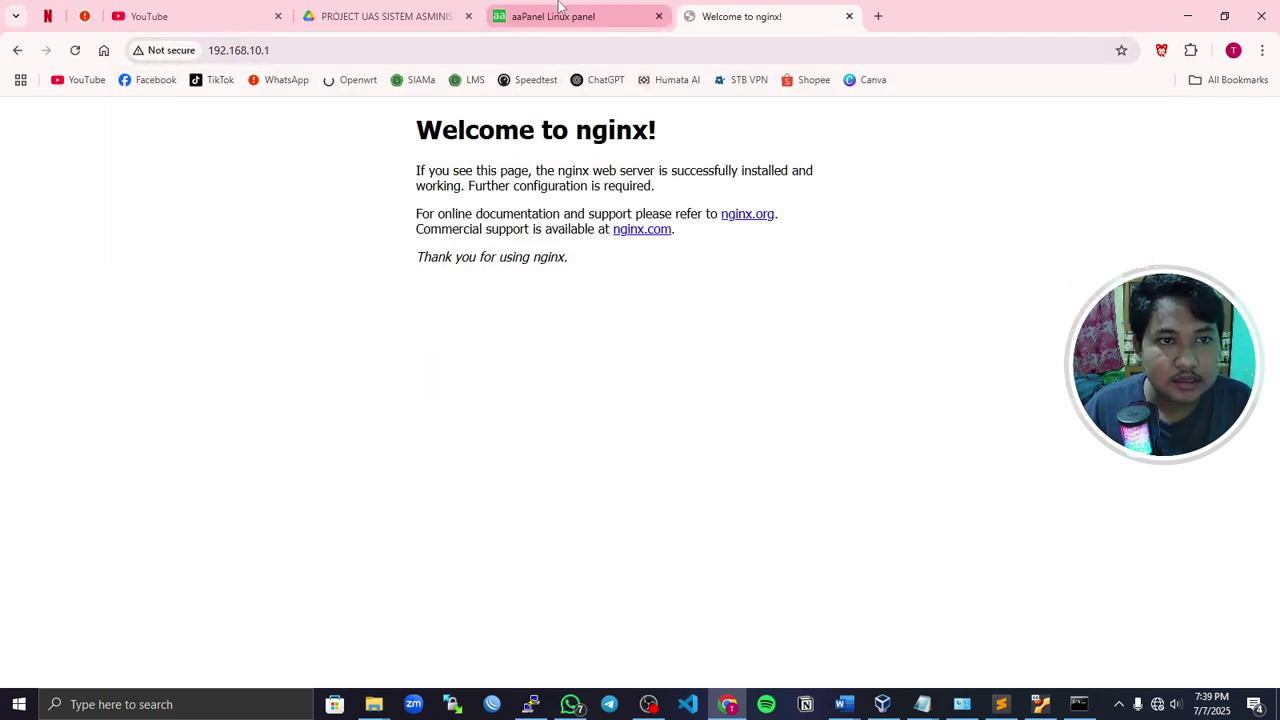
{"action": "left_click", "coordinate": [551, 33]}
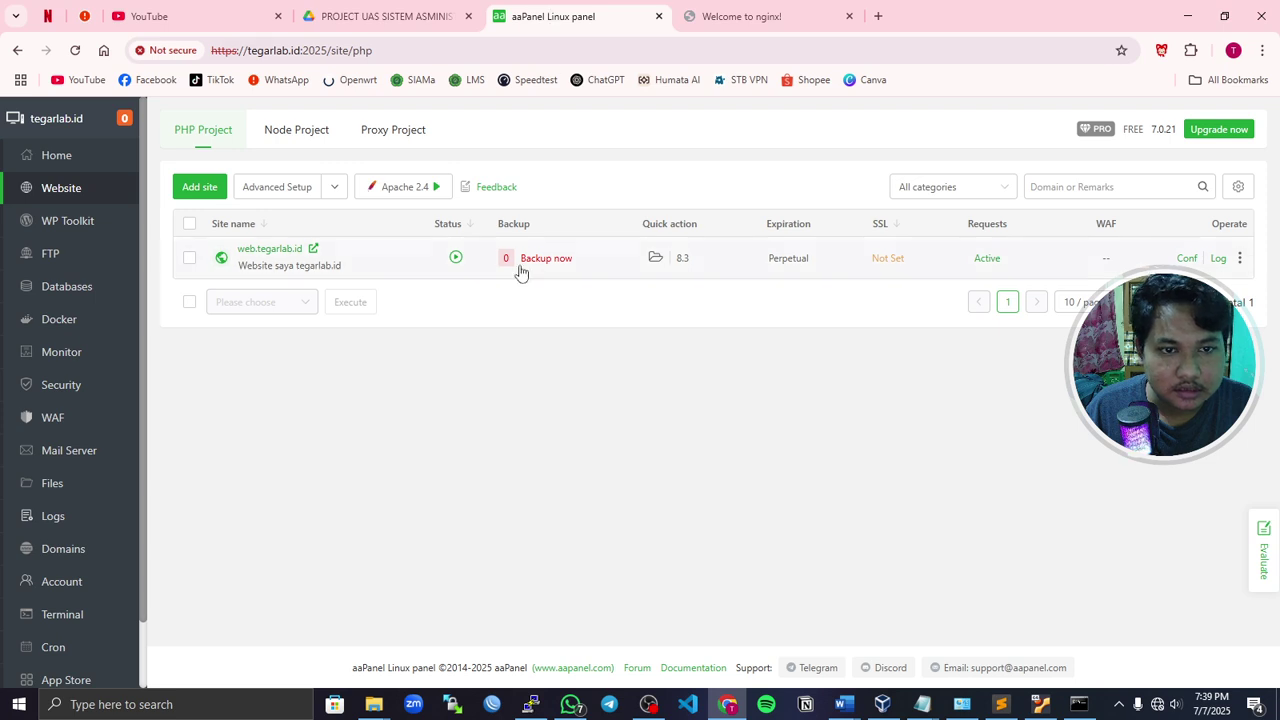
{"action": "left_click", "coordinate": [680, 17]}
- Enter web.tegarlab.id again so the Tegarlab WordPress blog loads
{"action": "left_click", "coordinate": [349, 50]}
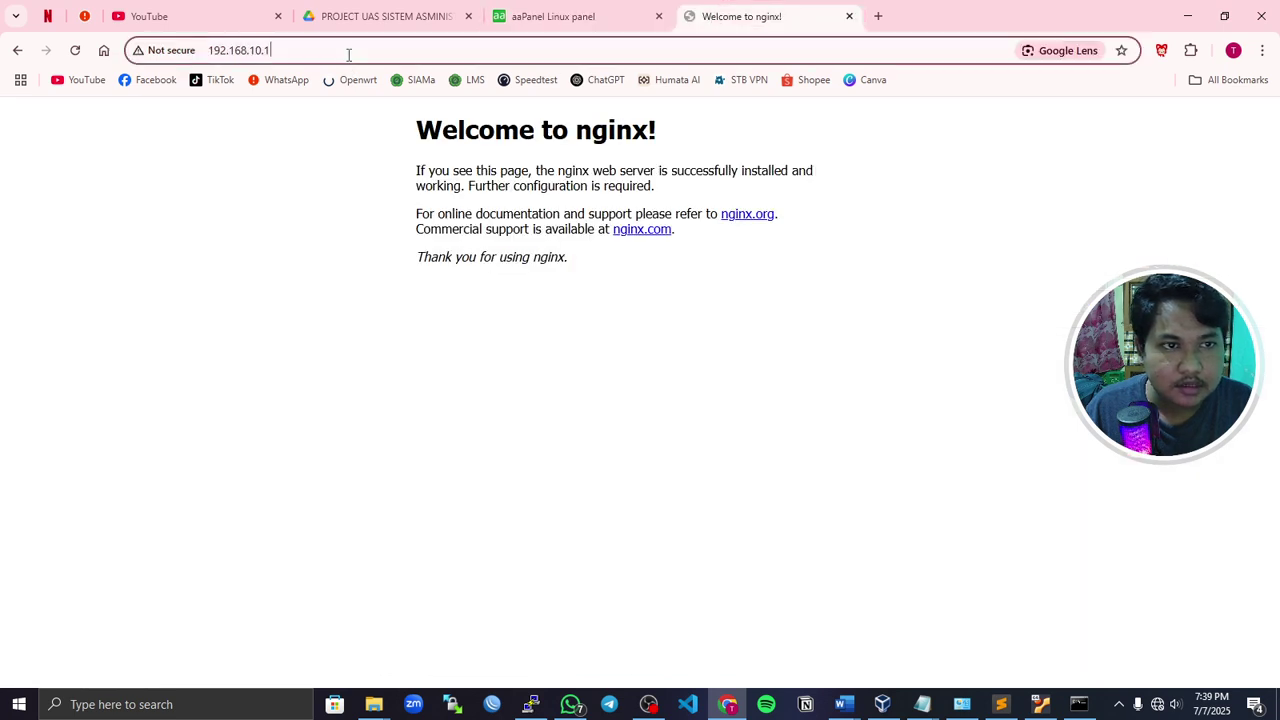
{"action": "type", "text": "web"}
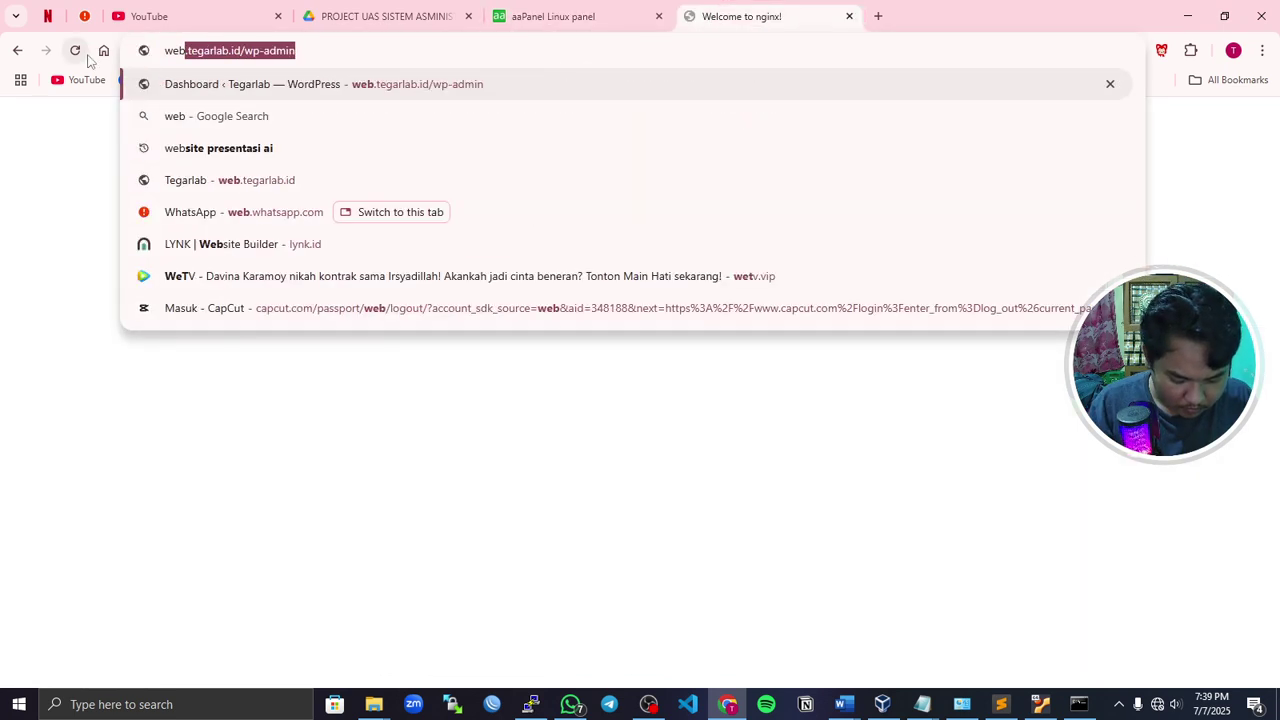
{"action": "type", "text": ".tegarlab.id"}
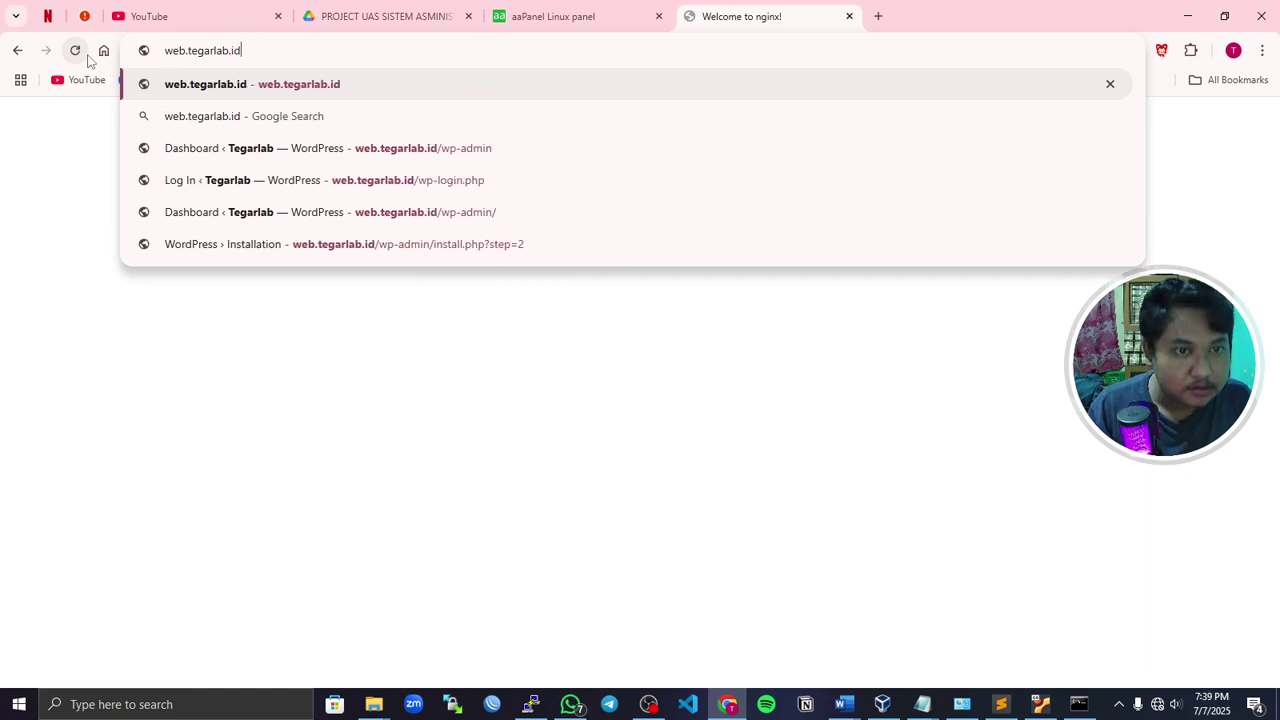
{"action": "key", "text": "Return"}
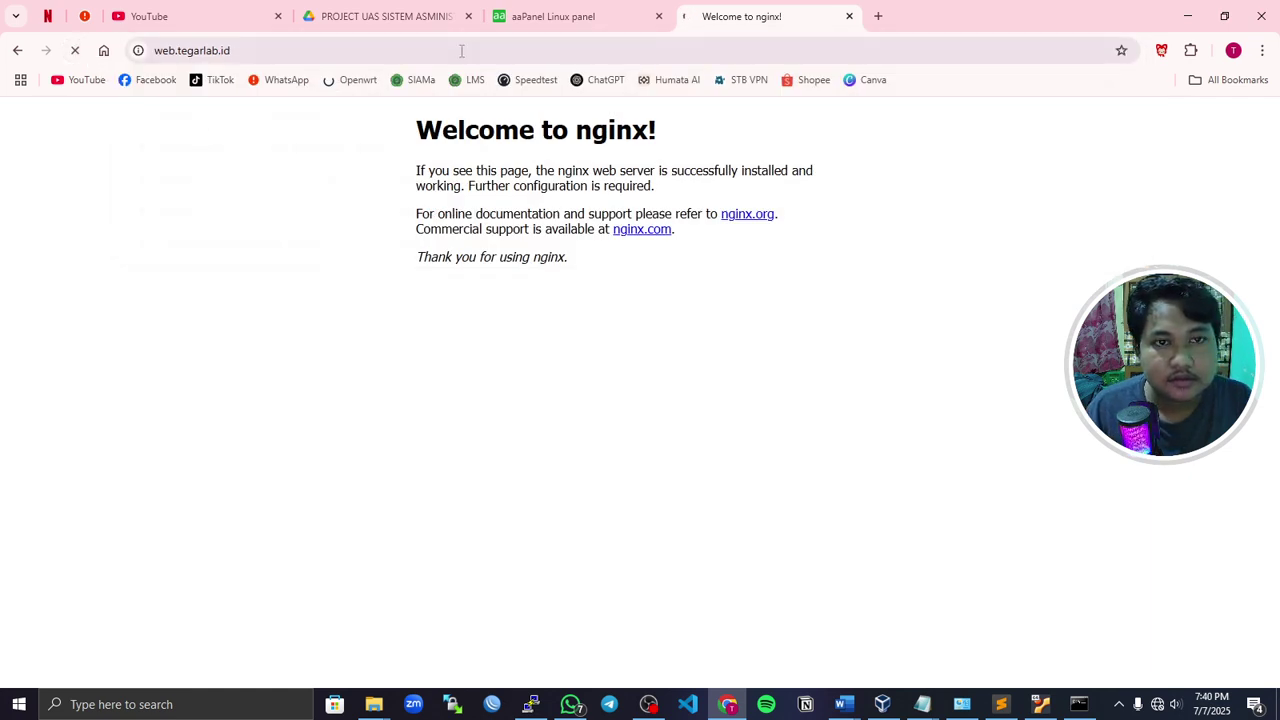
{"action": "left_click", "coordinate": [557, 17]}
{"action": "left_click", "coordinate": [702, 24]}
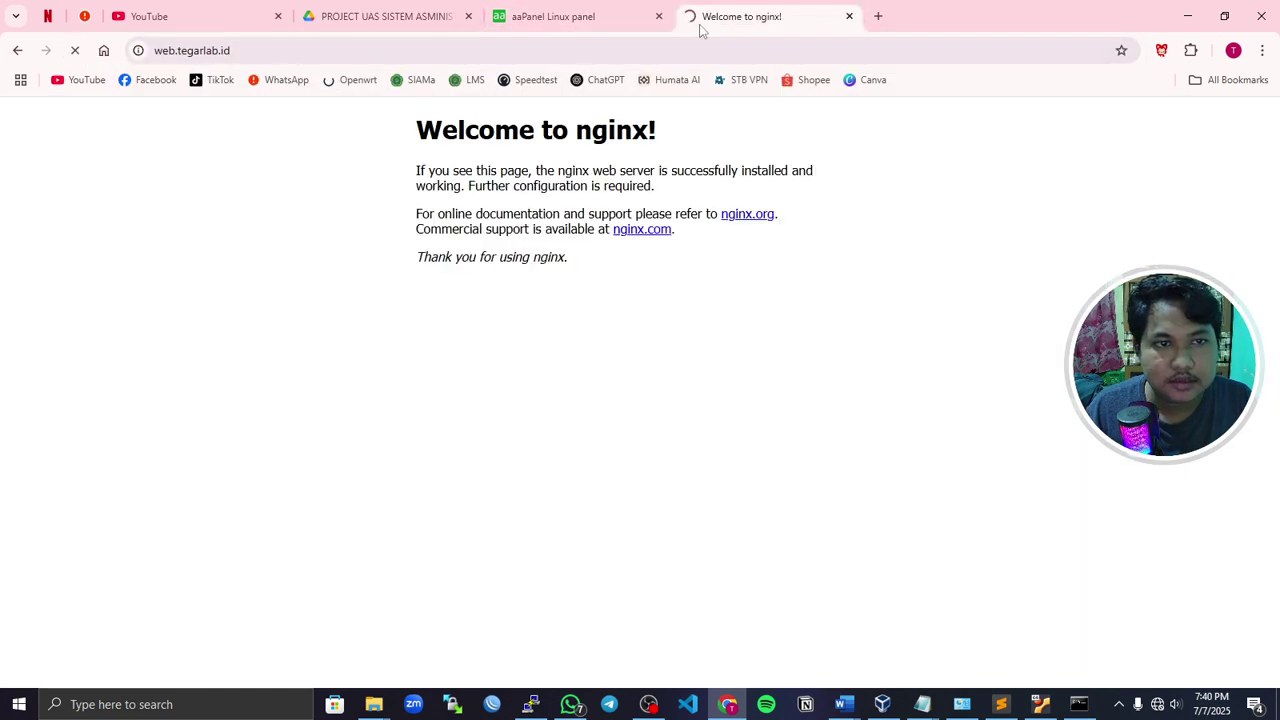
- Append /wp-admin to web.tegarlab.id to open the WordPress Dashboard
{"action": "left_click", "coordinate": [416, 49]}
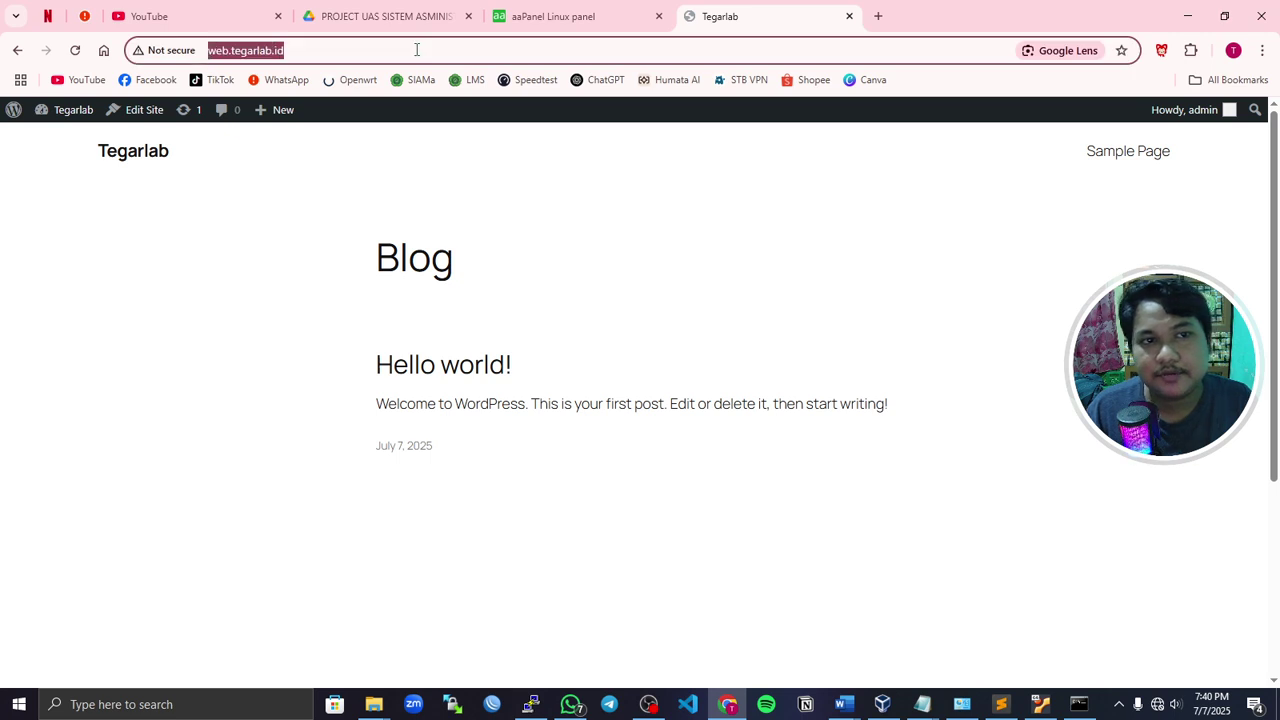
{"action": "left_click", "coordinate": [309, 56]}
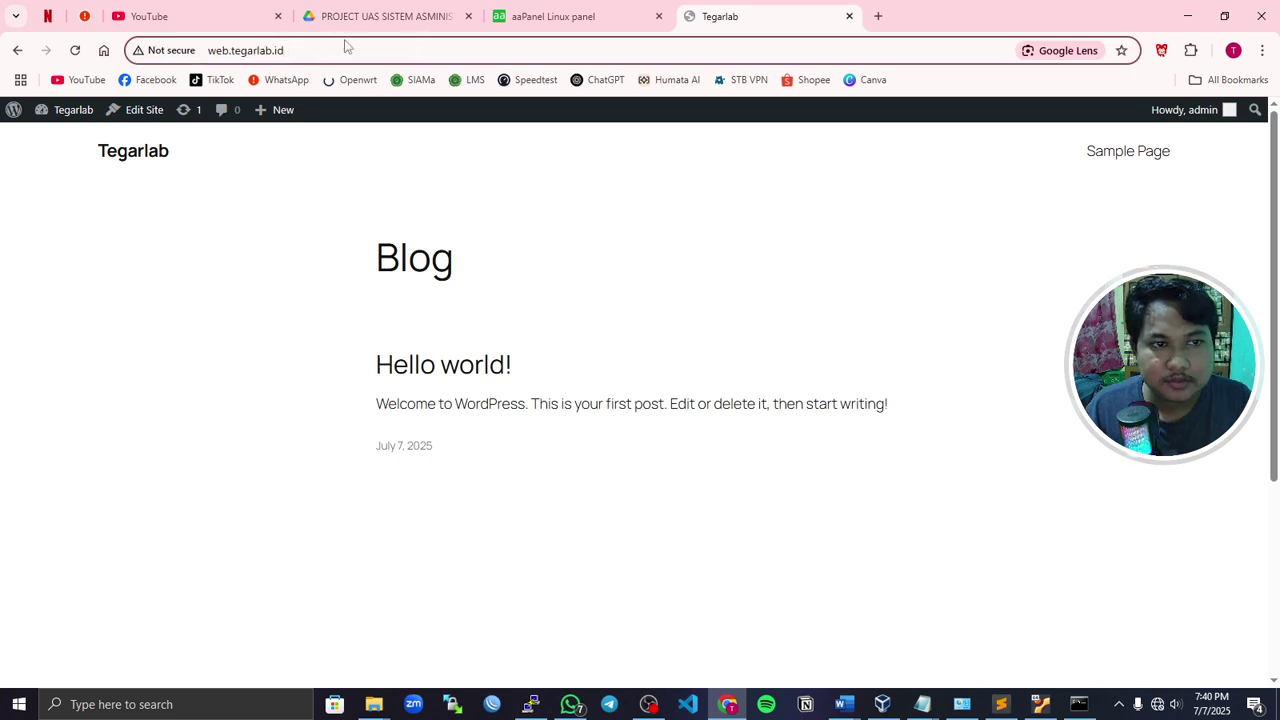
{"action": "left_click", "coordinate": [552, 16]}
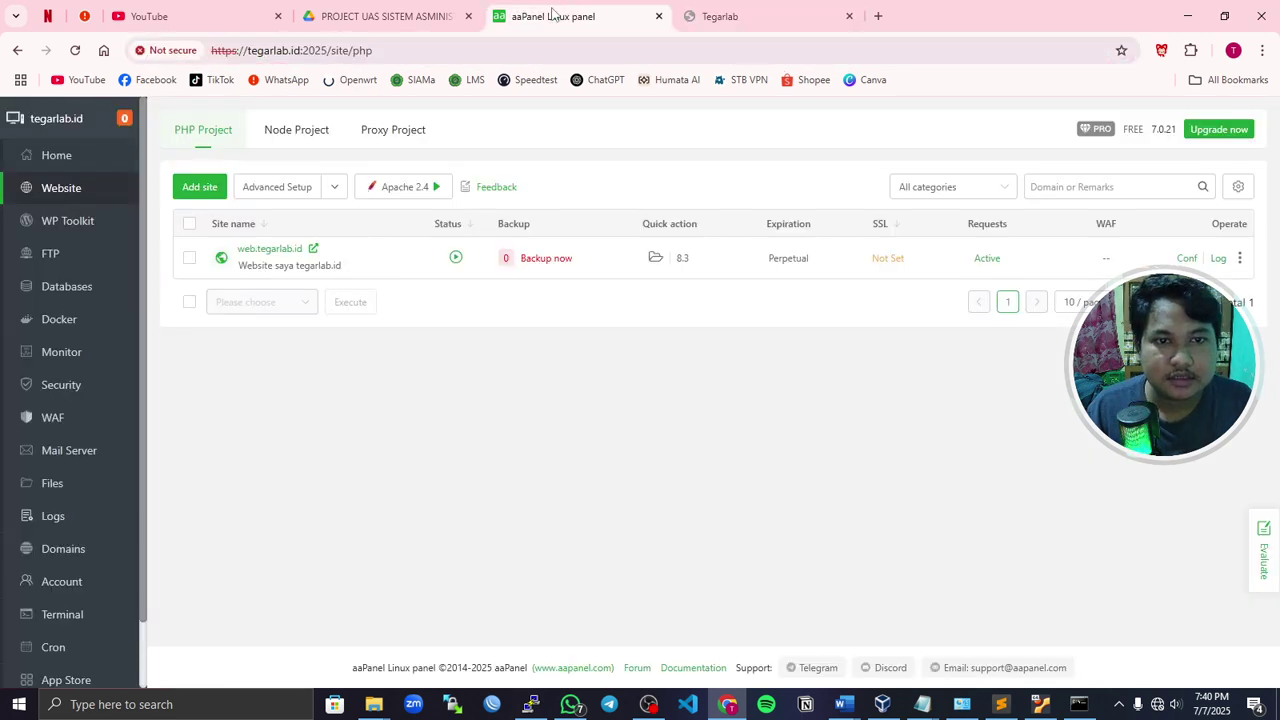
{"action": "left_click", "coordinate": [720, 16]}
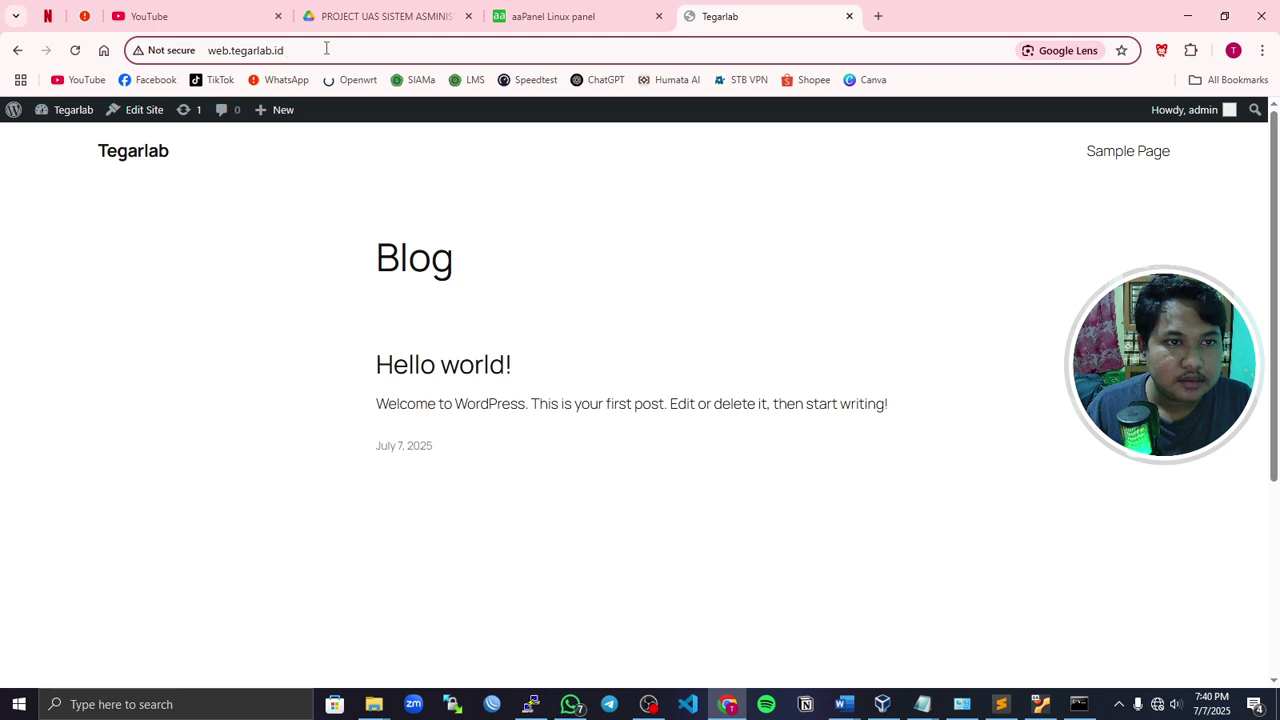
{"action": "left_click", "coordinate": [384, 45]}
{"action": "type", "text": "/"}
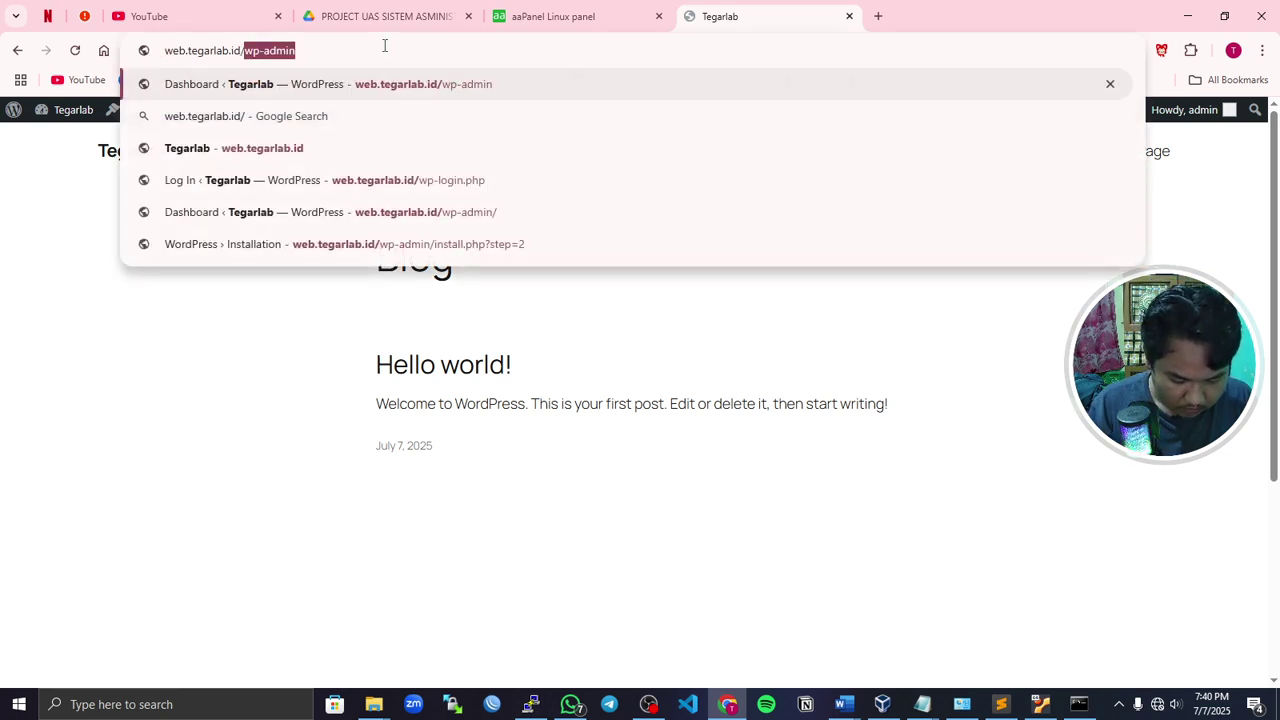
{"action": "type", "text": "wp-admin"}
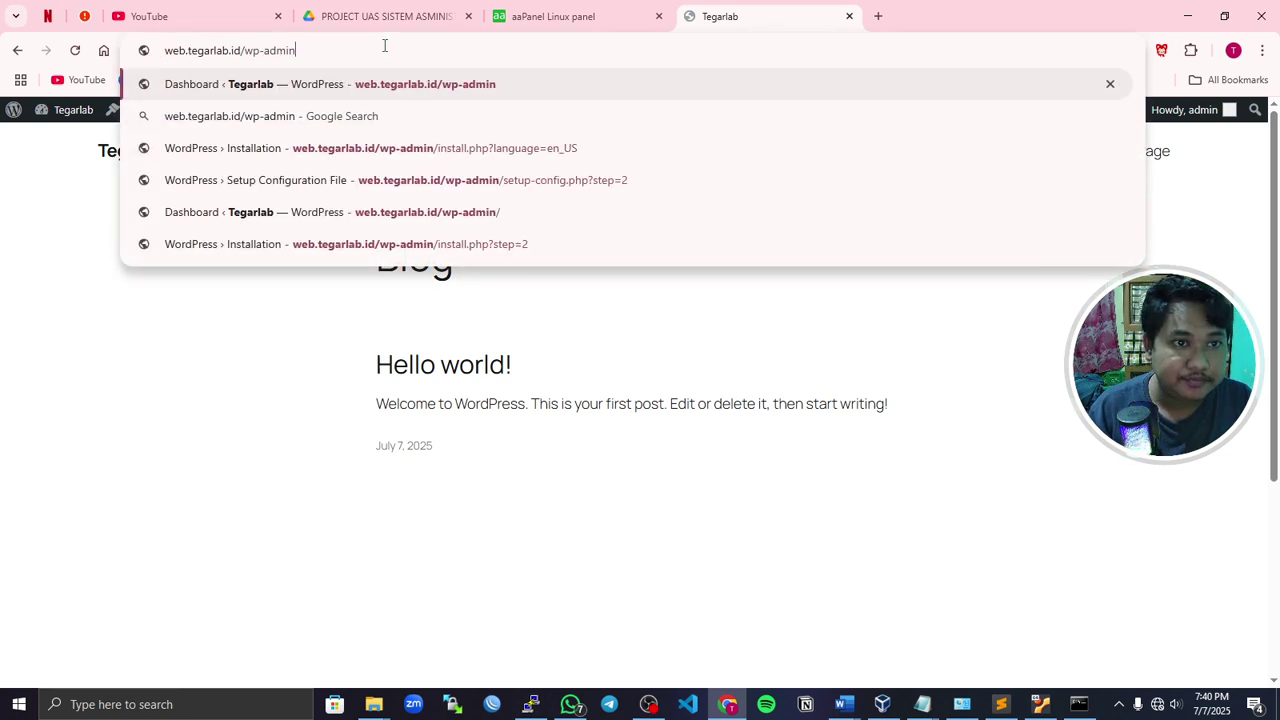
{"action": "key", "text": "Return"}
- Open web.tegarlab.id in a new tab, then return to the Dashboard tab
{"action": "left_click", "coordinate": [880, 18]}
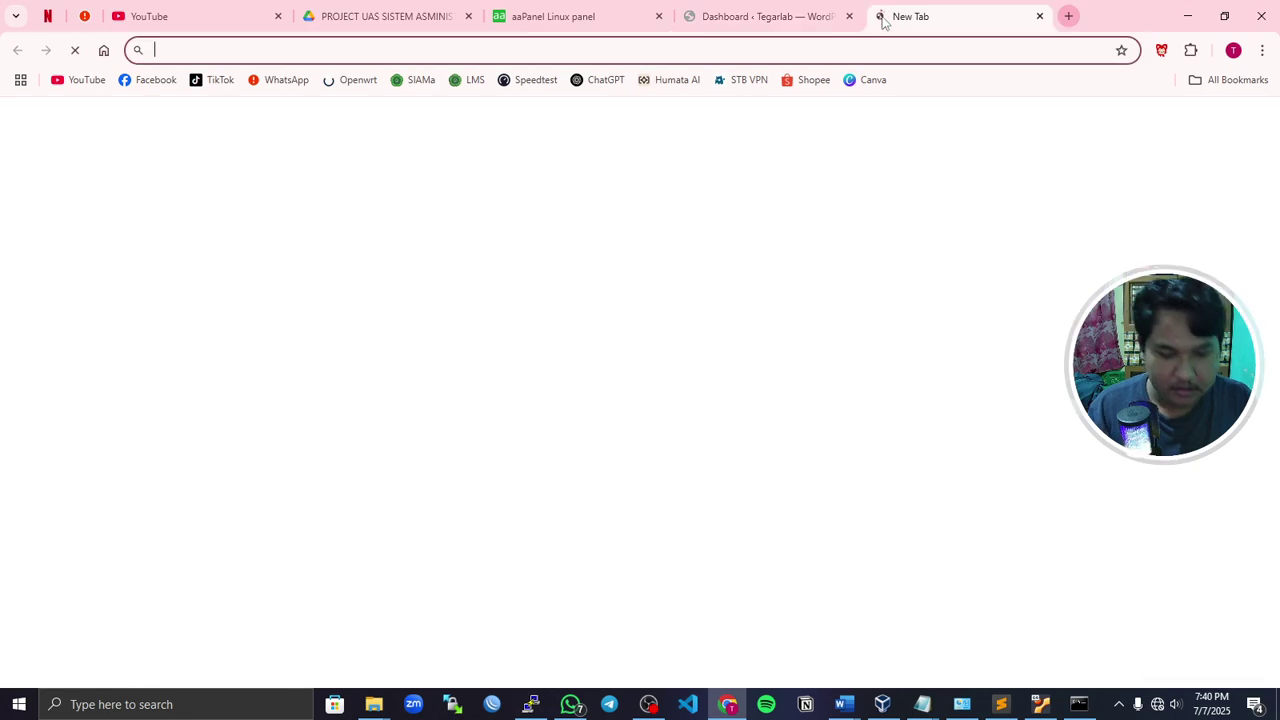
{"action": "type", "text": "tega"}
{"action": "key", "text": "BackSpace"}
{"action": "key", "text": "BackSpace"}
{"action": "key", "text": "BackSpace"}
{"action": "key", "text": "BackSpace"}
{"action": "key", "text": "BackSpace"}
{"action": "type", "text": "web"}
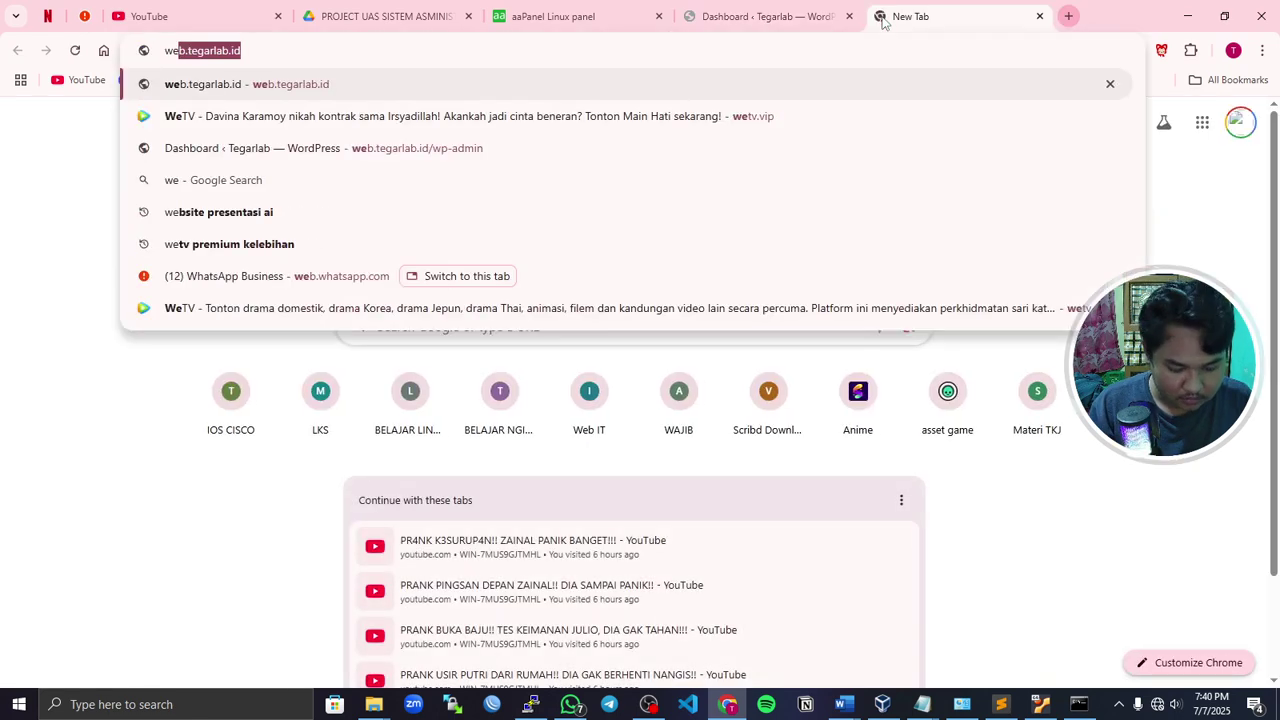
{"action": "key", "text": "Return"}
{"action": "left_click", "coordinate": [745, 17]}
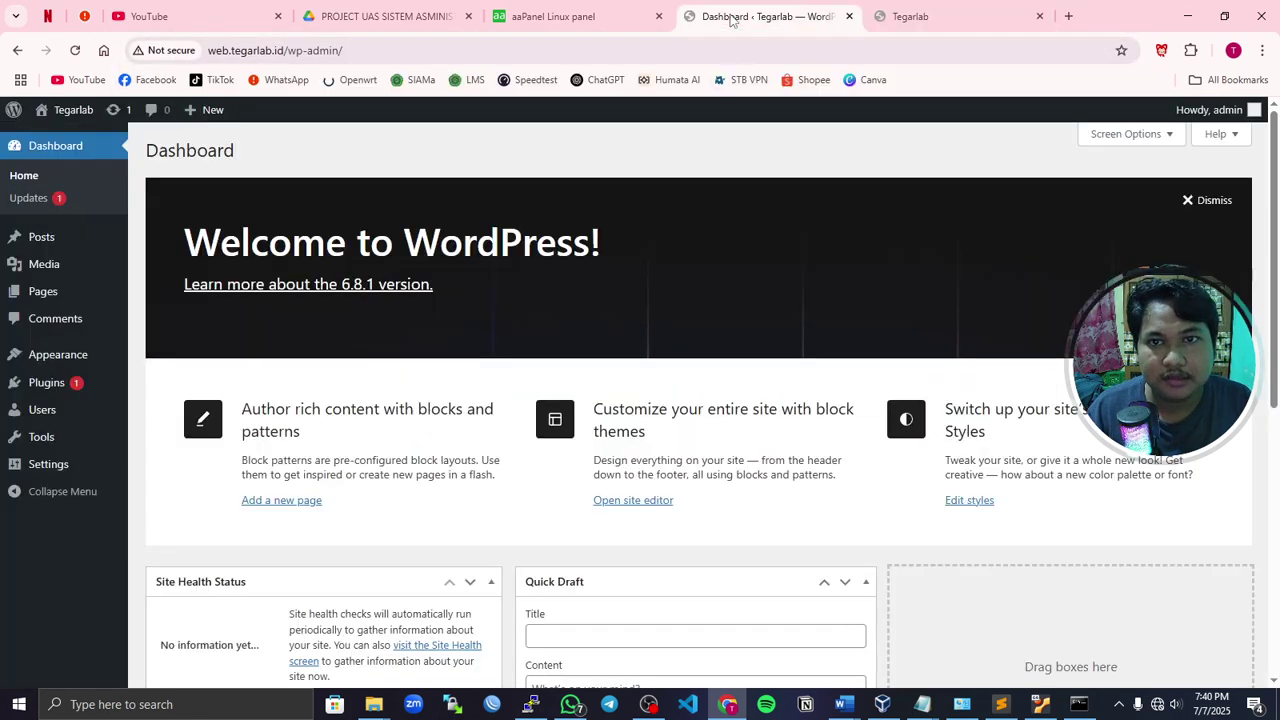
{"action": "scroll", "coordinate": [375, 344], "scroll_direction": "down", "scroll_amount": 3}
{"action": "scroll", "coordinate": [274, 329], "scroll_direction": "up", "scroll_amount": 3}
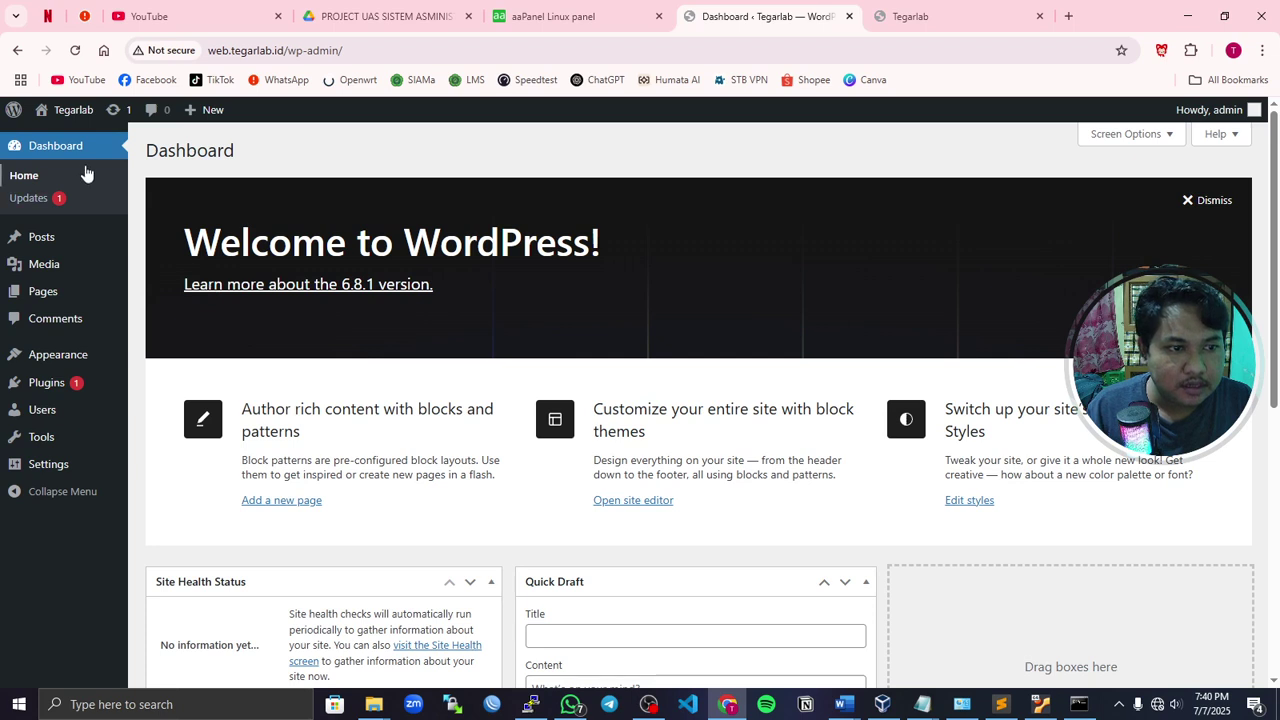
- Check the saved login notes in Notepad and log out of WordPress
{"action": "mouse_move", "coordinate": [1250, 112]}
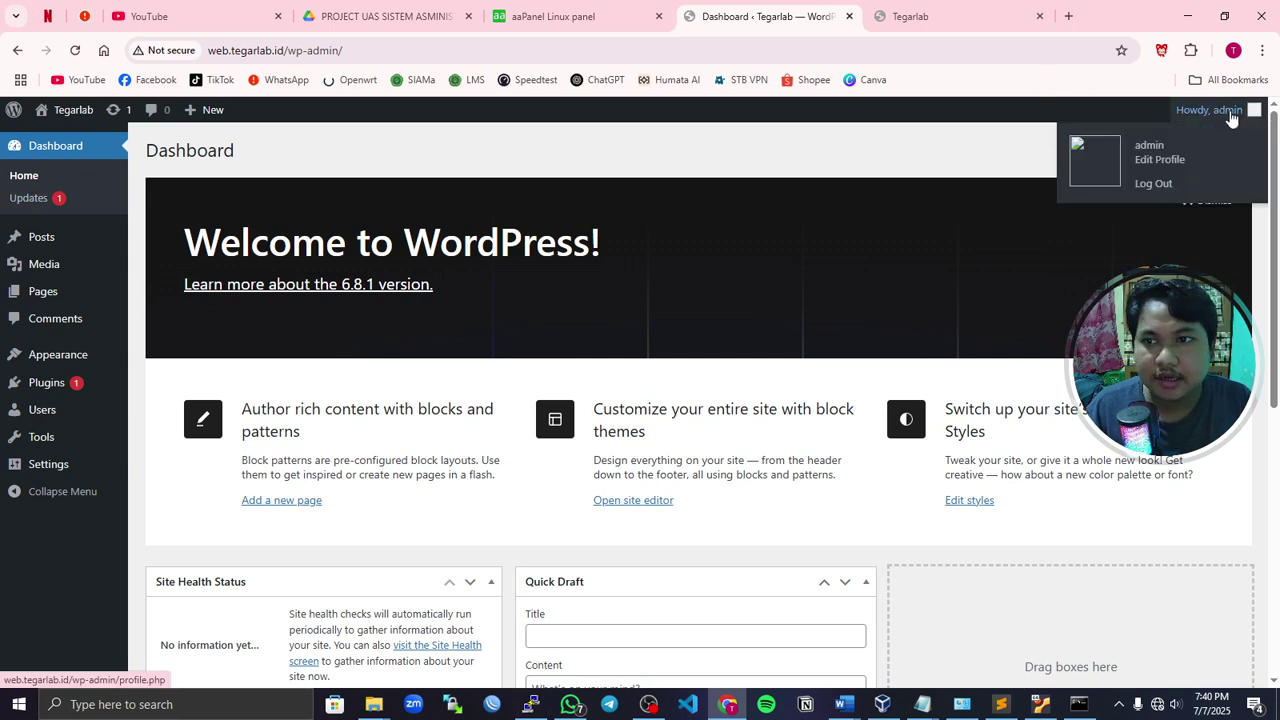
{"action": "mouse_move", "coordinate": [922, 704]}
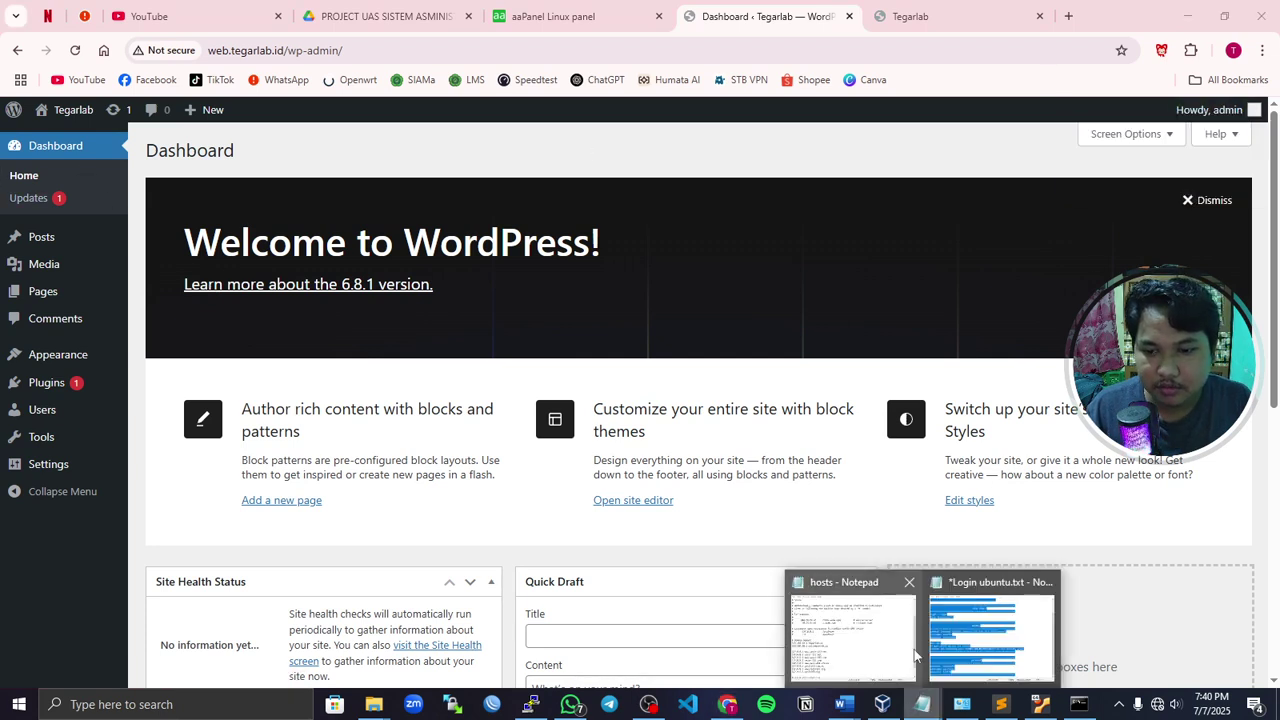
{"action": "left_click", "coordinate": [957, 645]}
{"action": "left_click", "coordinate": [672, 486]}
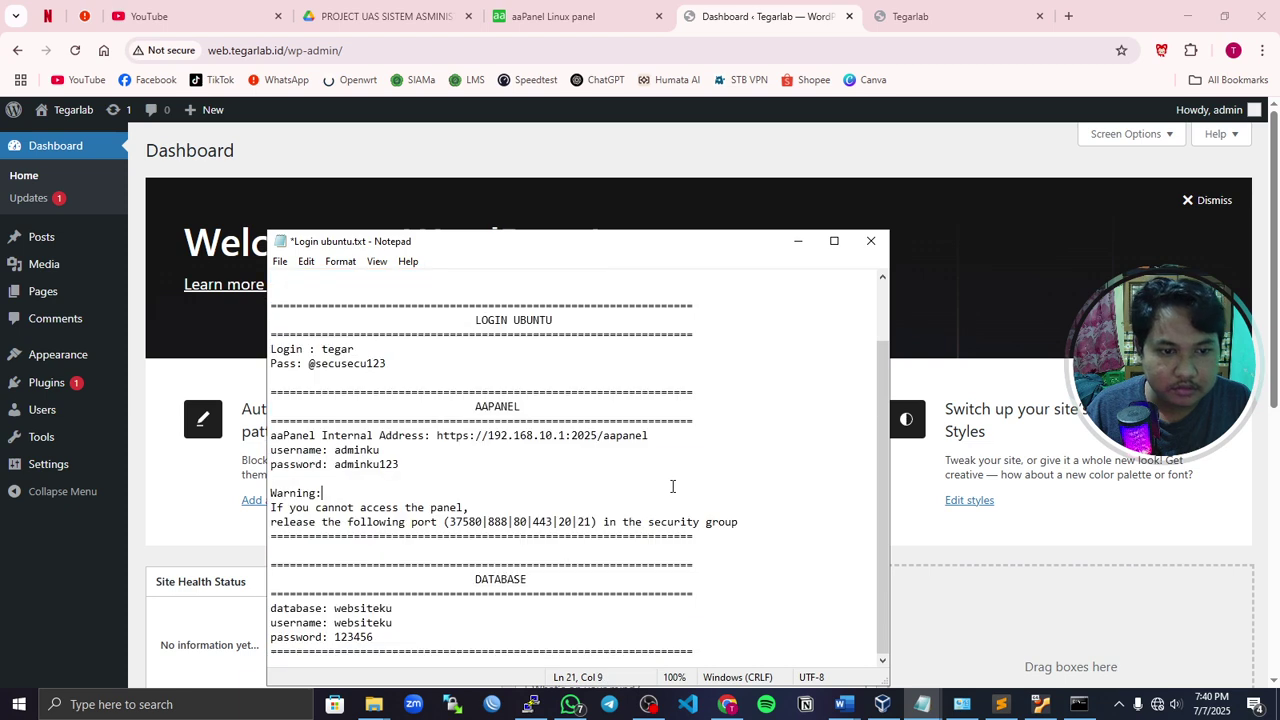
{"action": "left_click", "coordinate": [1241, 115]}
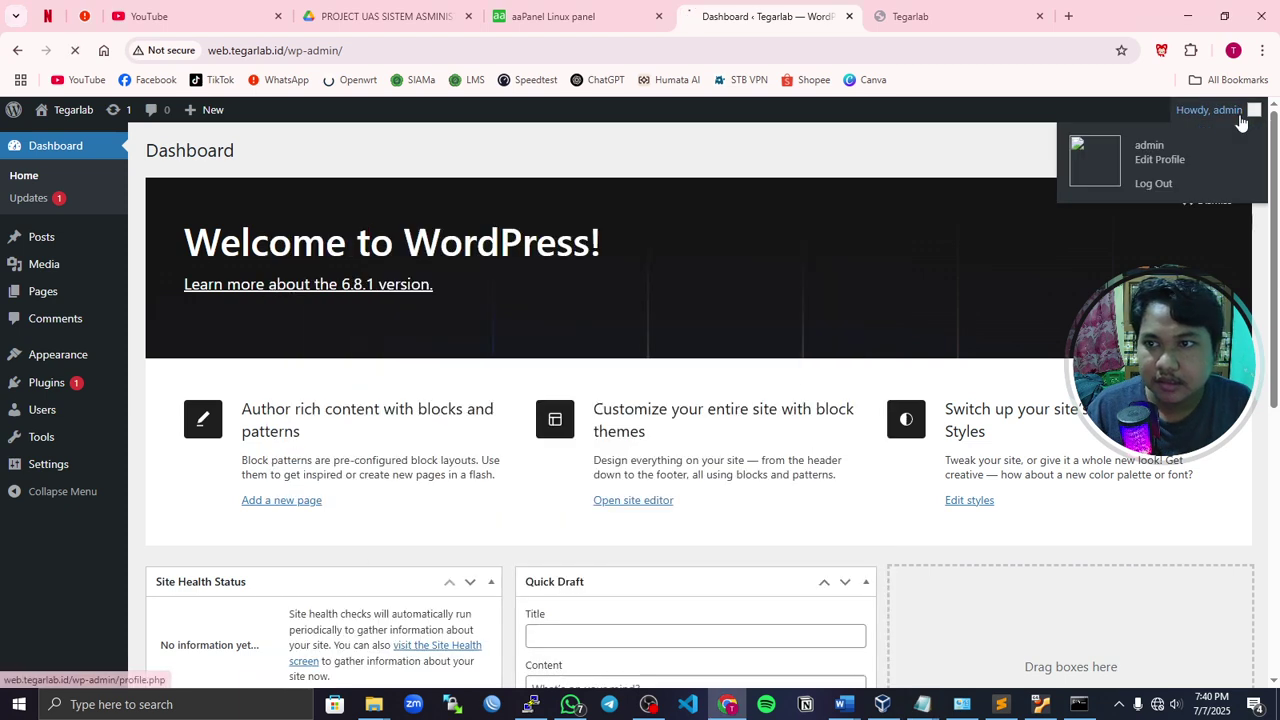
{"action": "left_click", "coordinate": [1160, 183]}
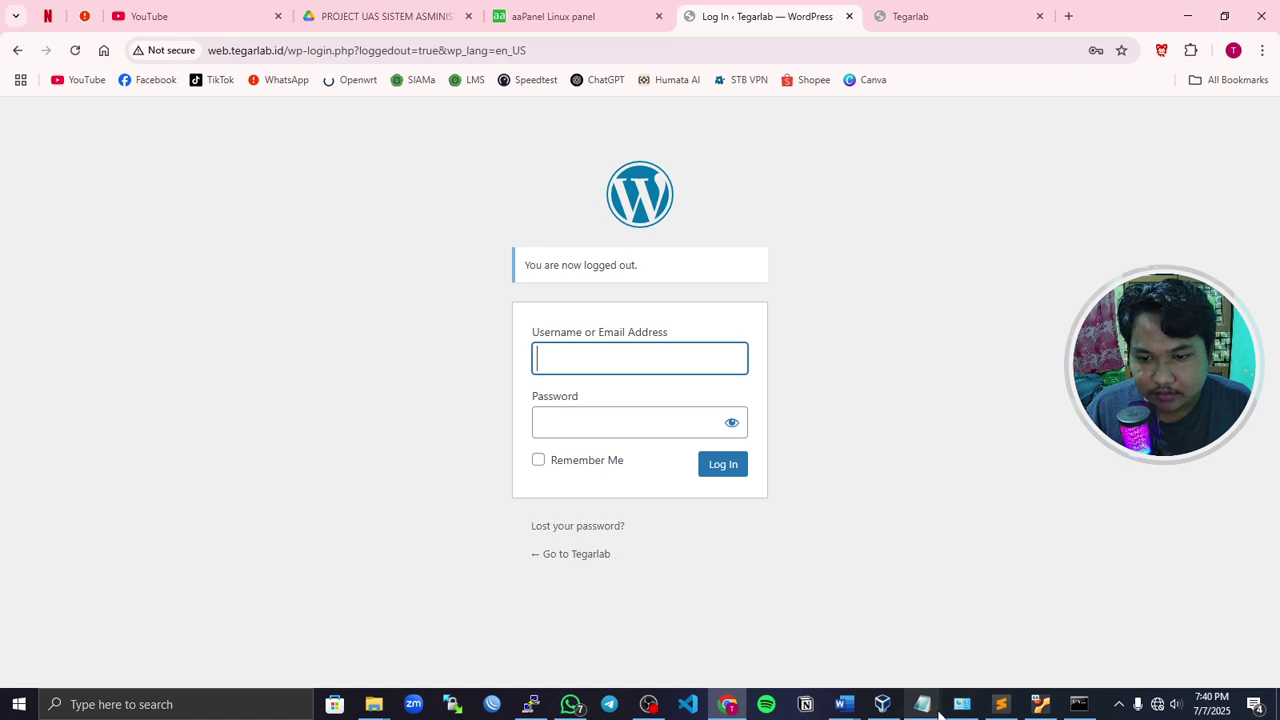
- Log back in to WordPress with the saved administrator credentials
{"action": "left_click", "coordinate": [957, 660]}
{"action": "left_click", "coordinate": [926, 703]}
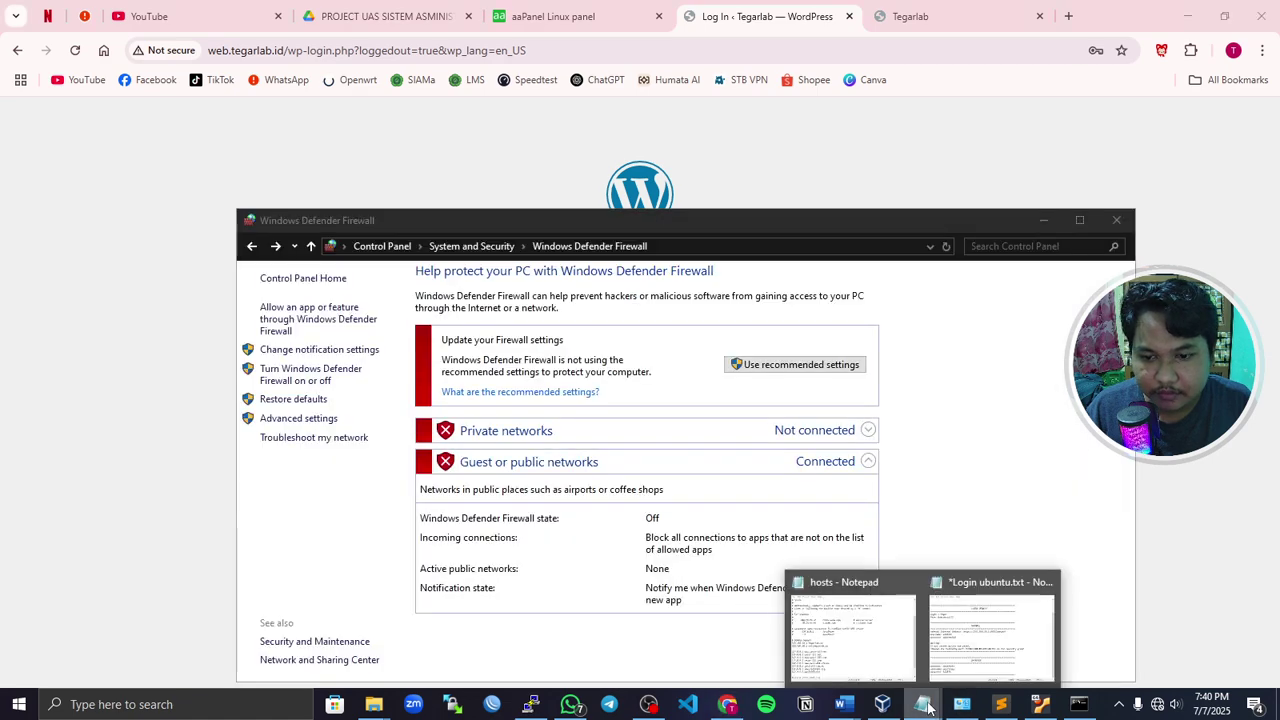
{"action": "left_click", "coordinate": [932, 595]}
{"action": "left_click", "coordinate": [1057, 218]}
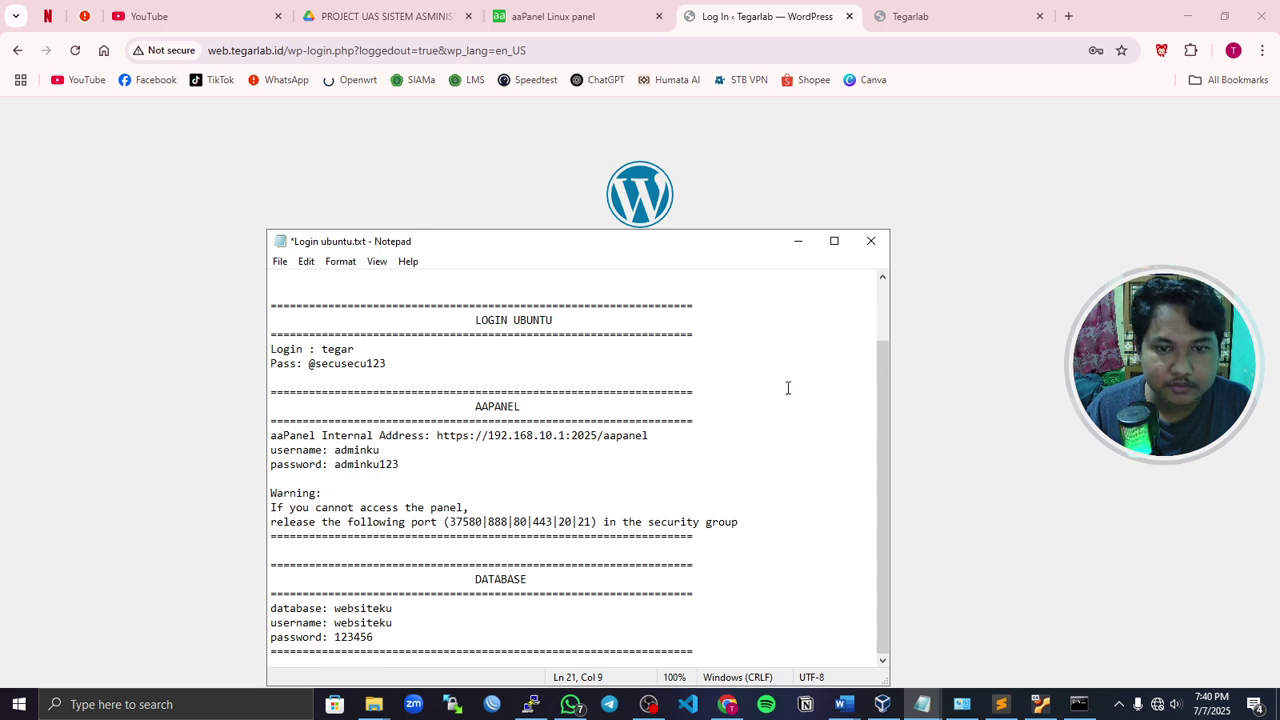
{"action": "key", "text": "alt+Tab"}
{"action": "left_click", "coordinate": [589, 358]}
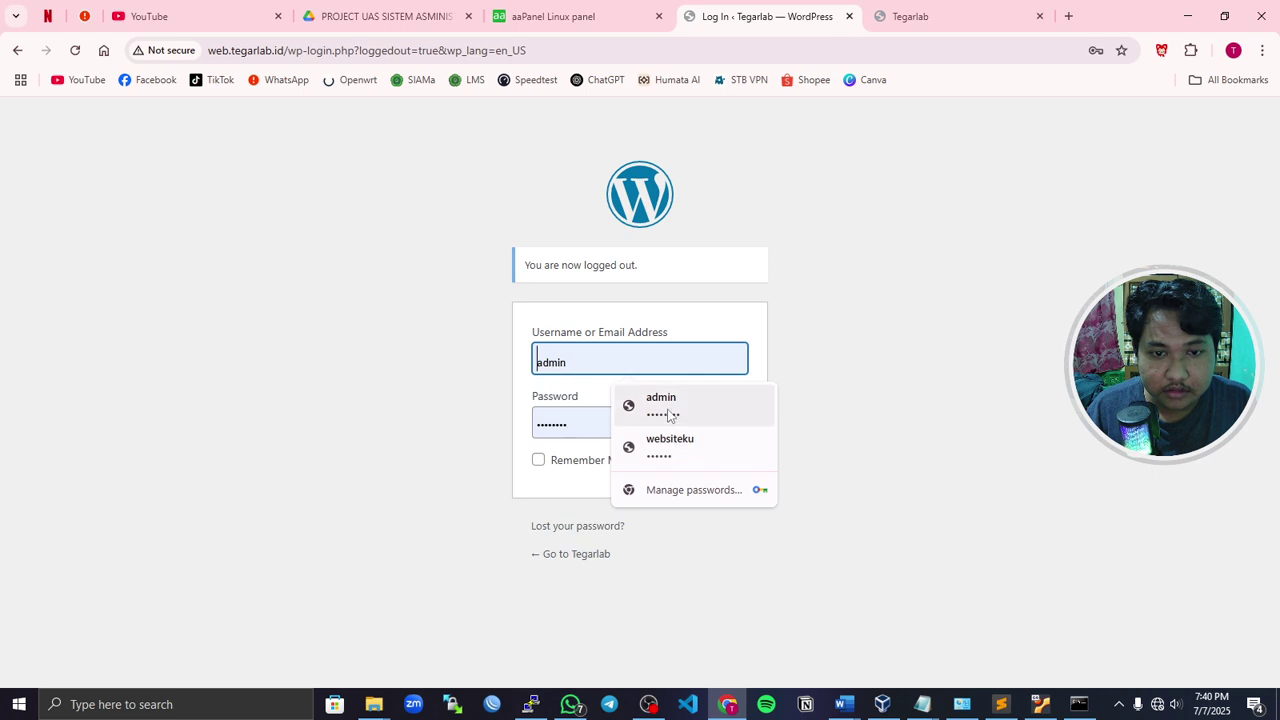
{"action": "left_click", "coordinate": [665, 412]}
{"action": "left_click", "coordinate": [733, 424]}
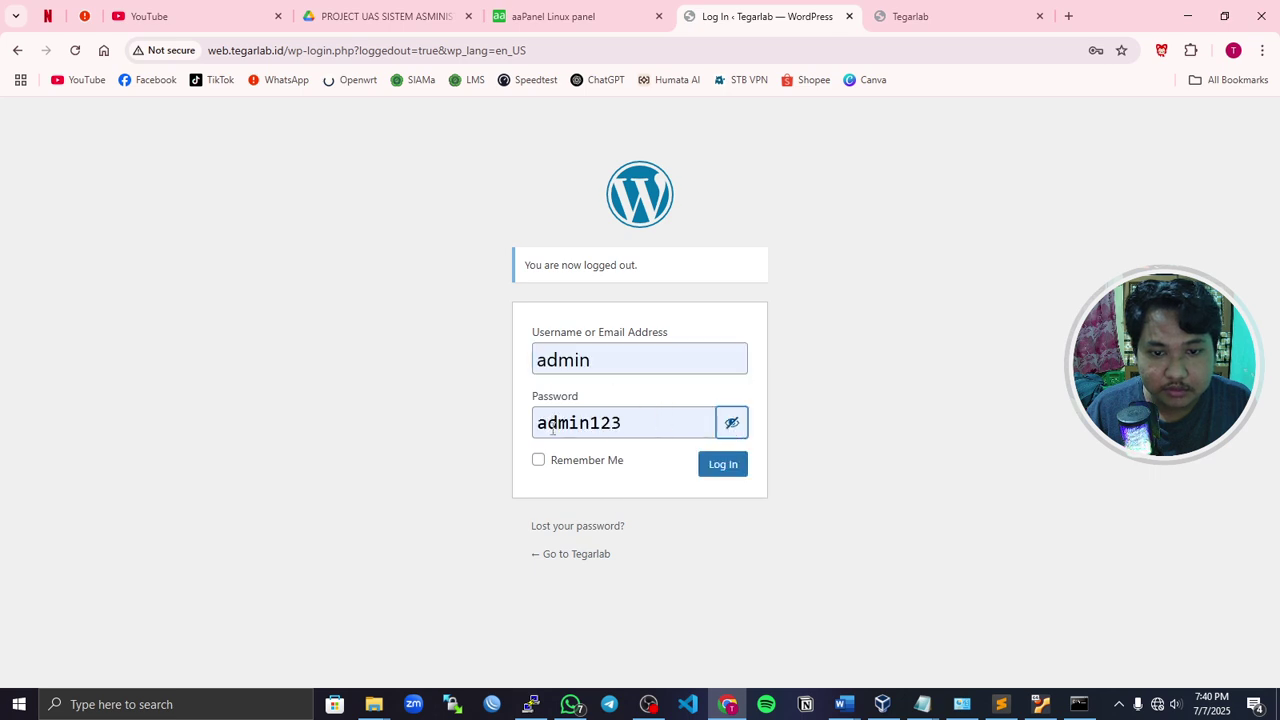
{"action": "left_click", "coordinate": [674, 431]}
{"action": "left_click", "coordinate": [877, 366]}
{"action": "left_click", "coordinate": [720, 467]}
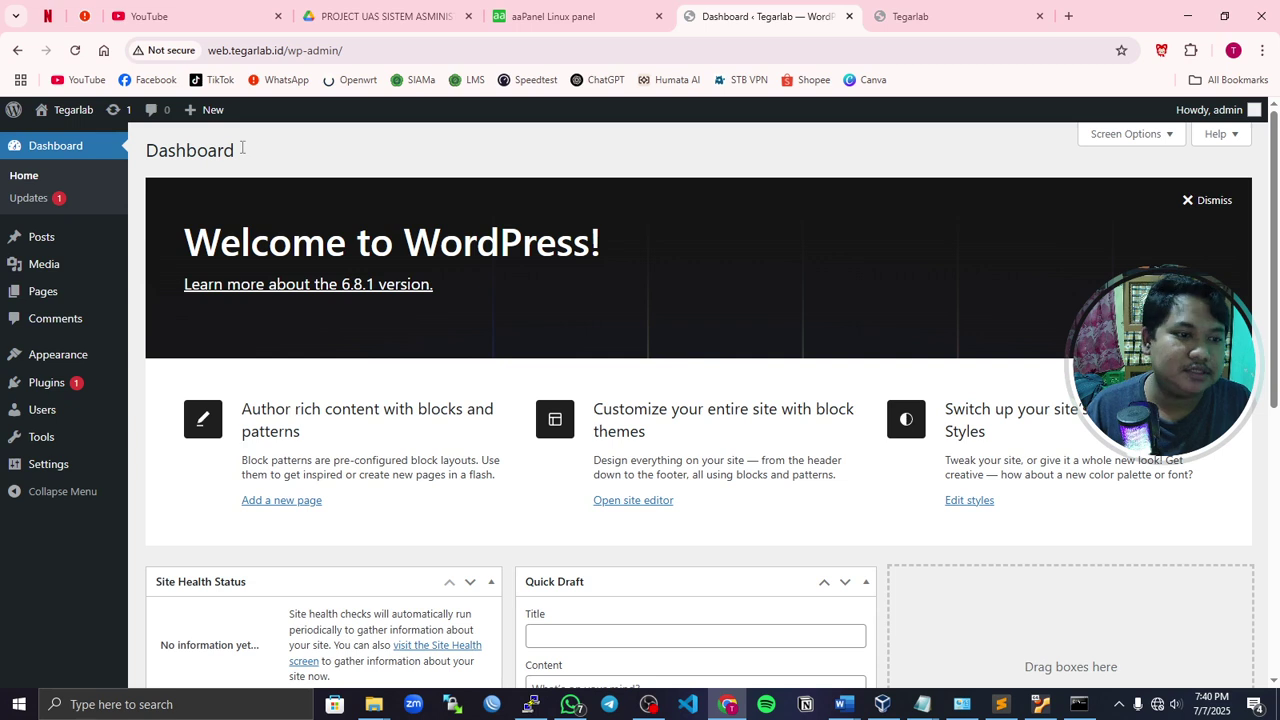
- Glance at the blog tab, then open Appearance > Themes in the Dashboard
{"action": "left_click", "coordinate": [886, 18]}
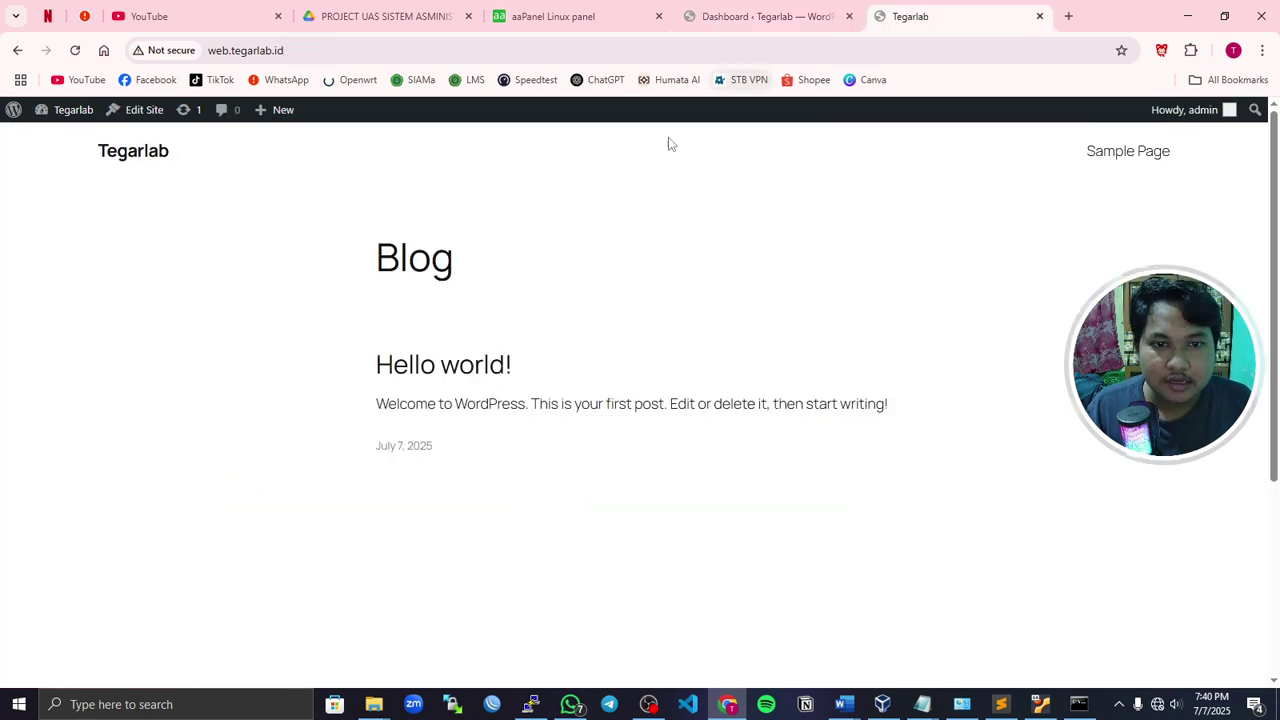
{"action": "scroll", "coordinate": [469, 263], "scroll_direction": "down", "scroll_amount": 5}
{"action": "scroll", "coordinate": [509, 323], "scroll_direction": "up", "scroll_amount": 5}
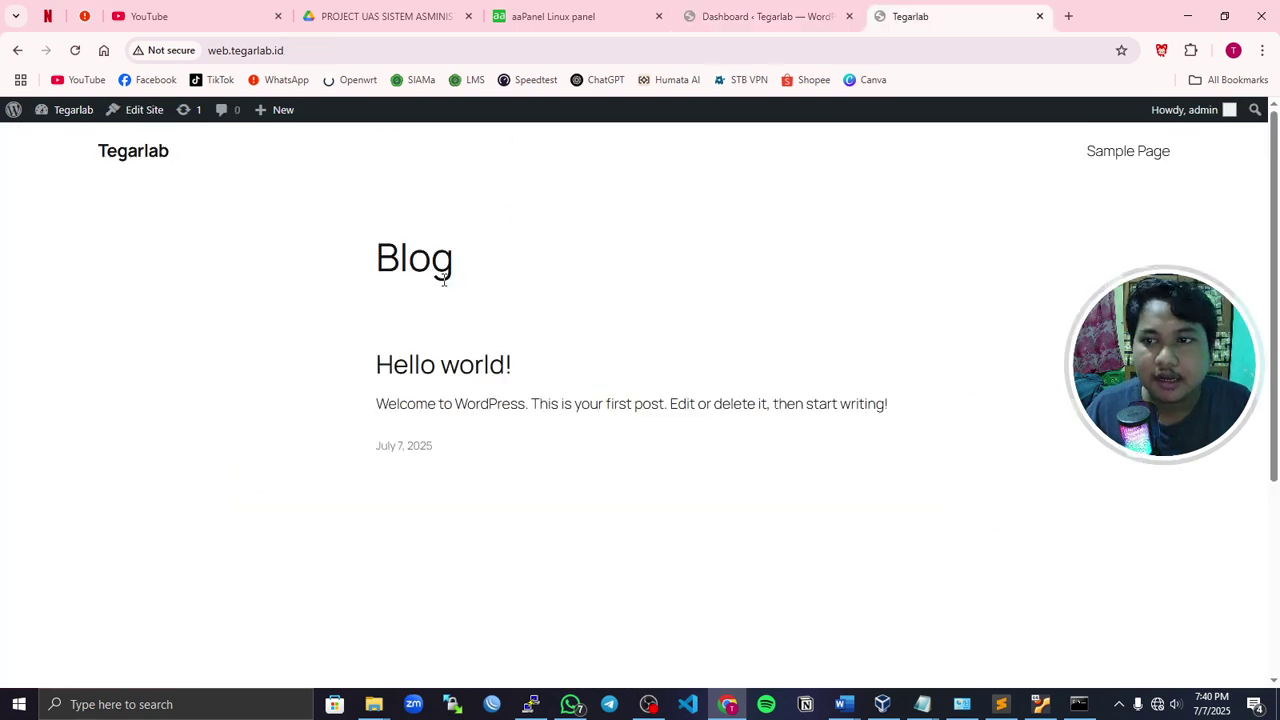
{"action": "left_click", "coordinate": [765, 16]}
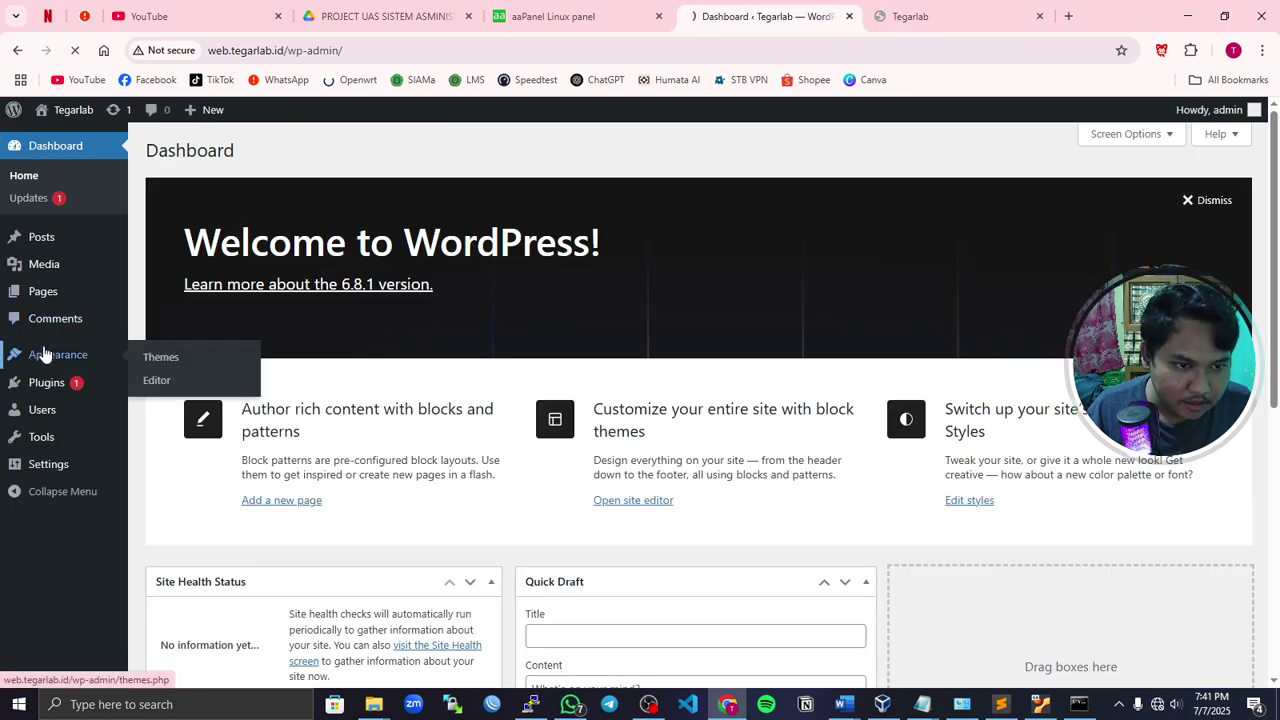
{"action": "left_click", "coordinate": [155, 357]}
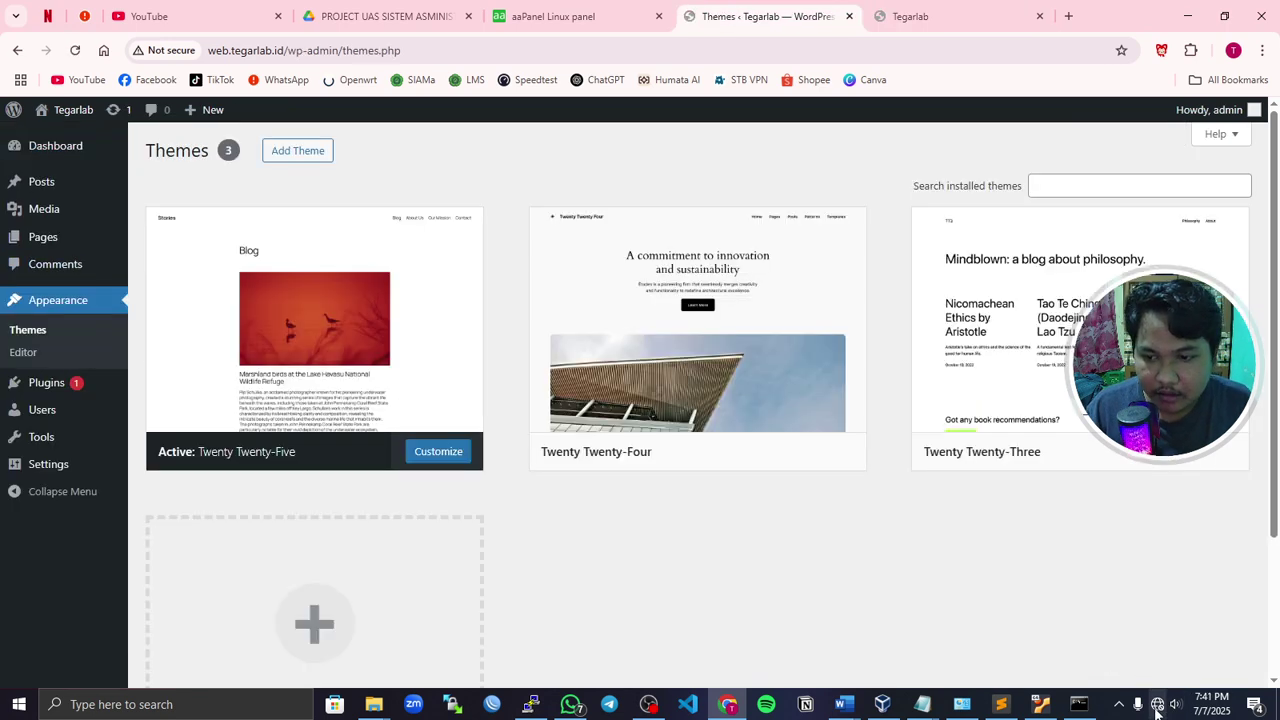
- Check Wi-Fi status and reload Themes, showing three themes with Twenty Twenty-Five active
{"action": "left_click", "coordinate": [1157, 705]}
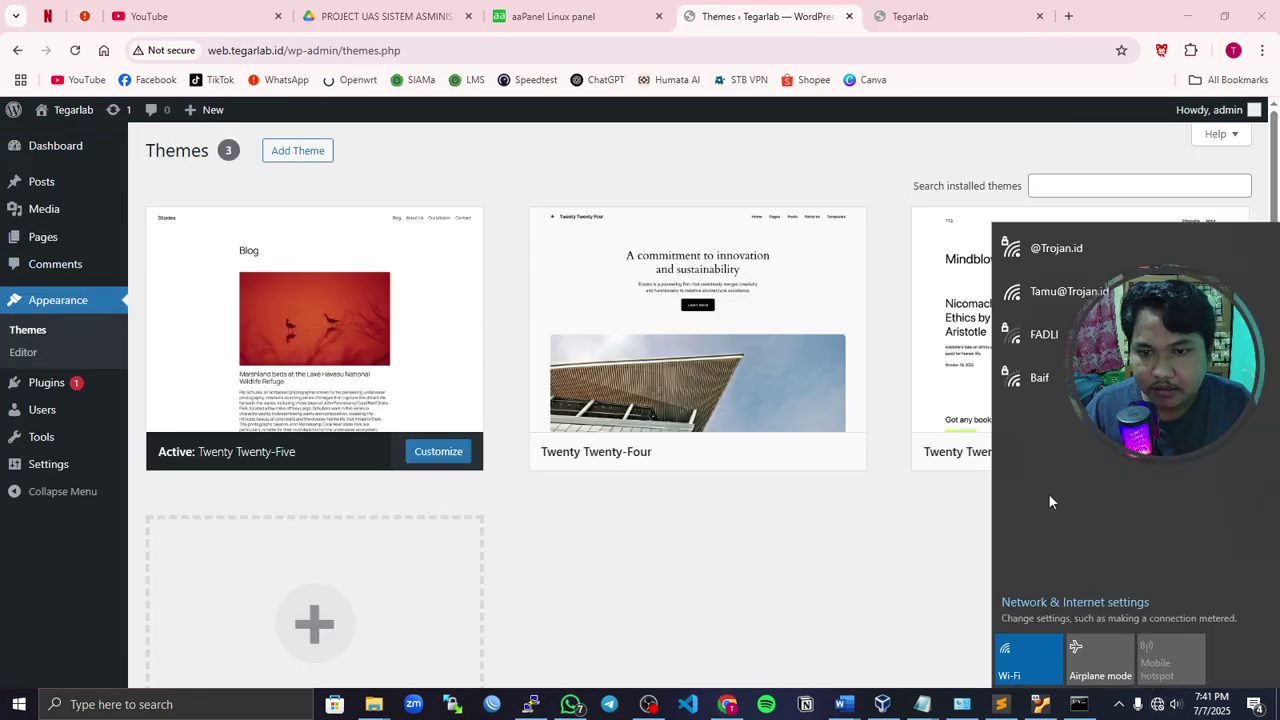
{"action": "left_click", "coordinate": [1057, 255]}
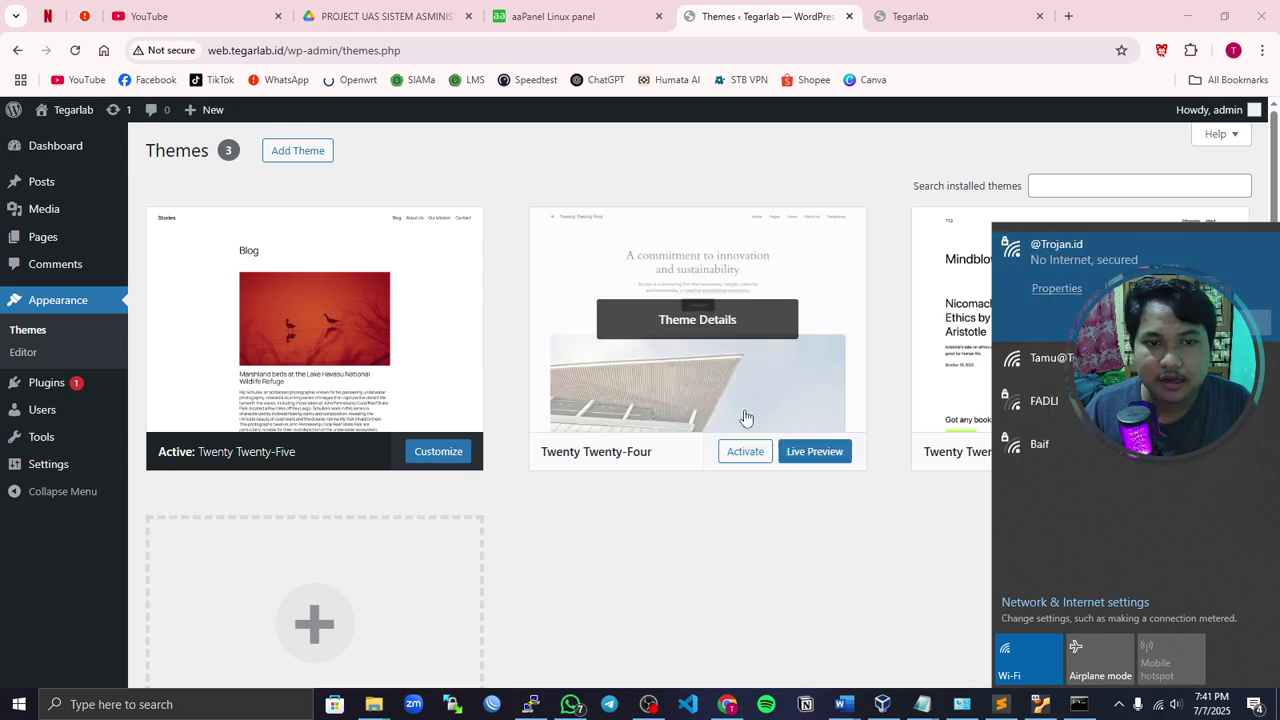
{"action": "left_click", "coordinate": [674, 534]}
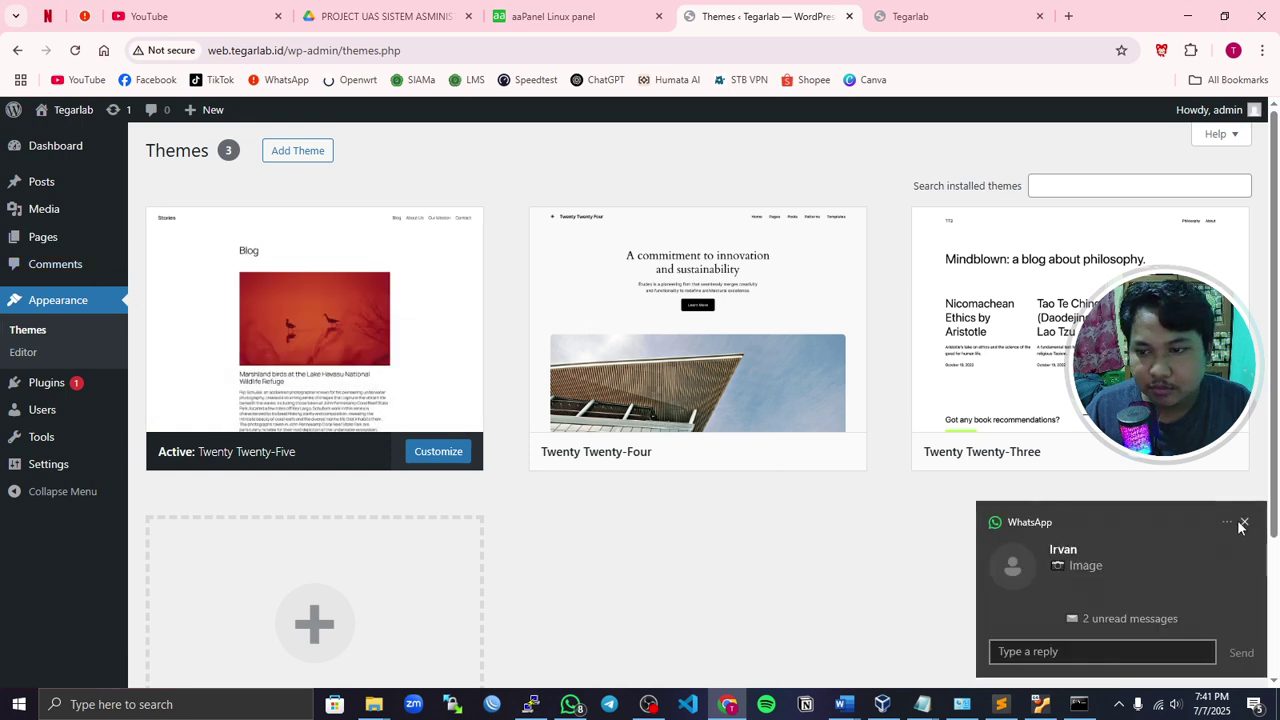
{"action": "left_click", "coordinate": [1244, 521]}
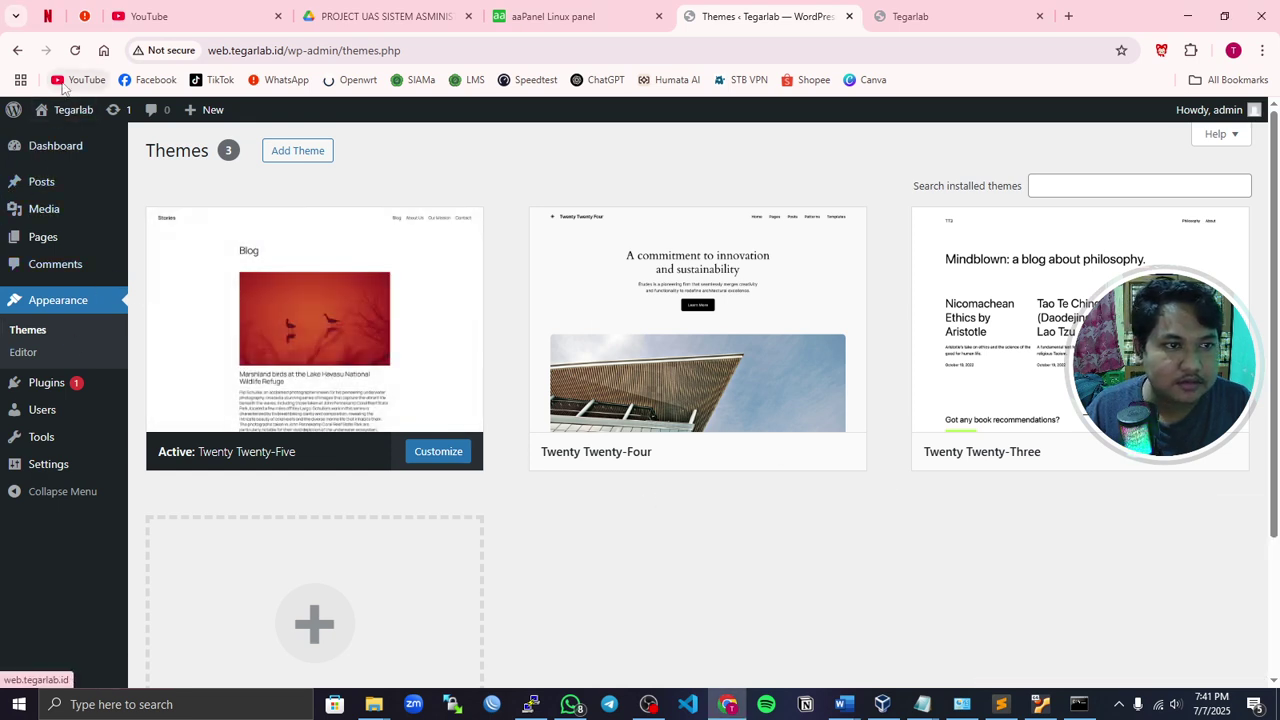
{"action": "left_click", "coordinate": [75, 50]}
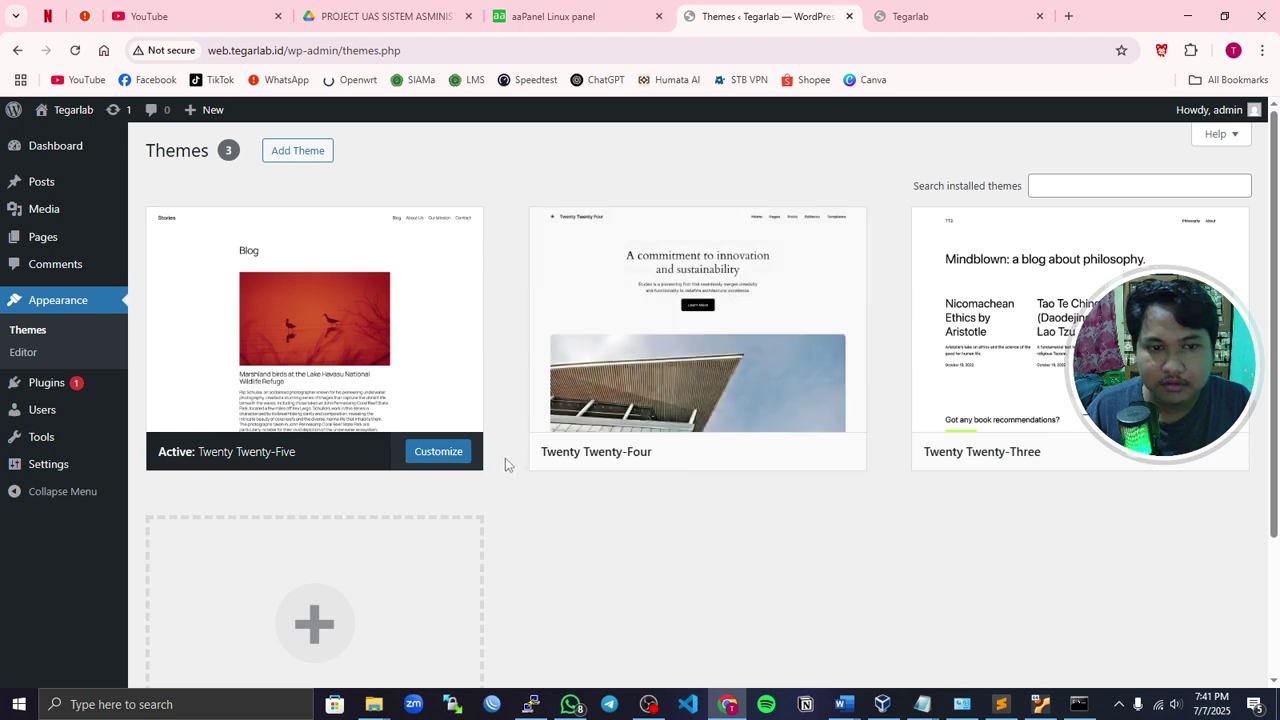
{"action": "scroll", "coordinate": [443, 503], "scroll_direction": "down", "scroll_amount": 3}
{"action": "scroll", "coordinate": [420, 511], "scroll_direction": "up", "scroll_amount": 3}
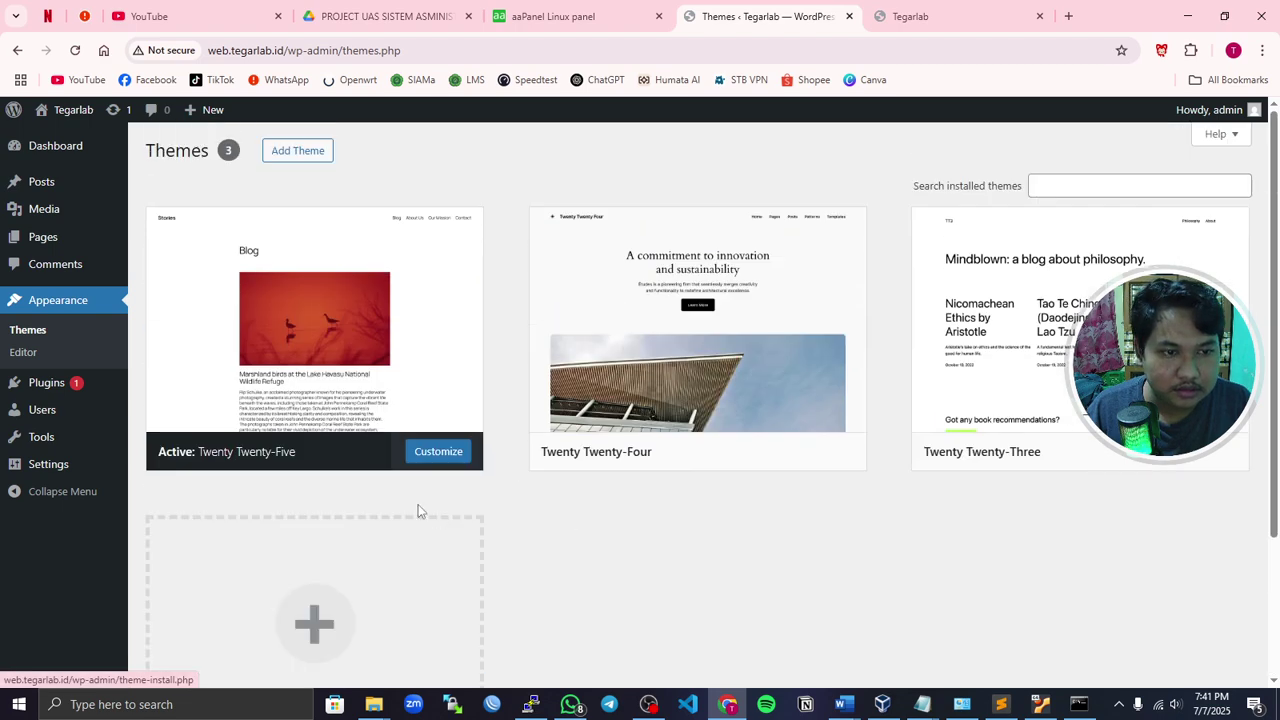
- Install the Astra theme from the Add Themes page
{"action": "left_click", "coordinate": [292, 155]}
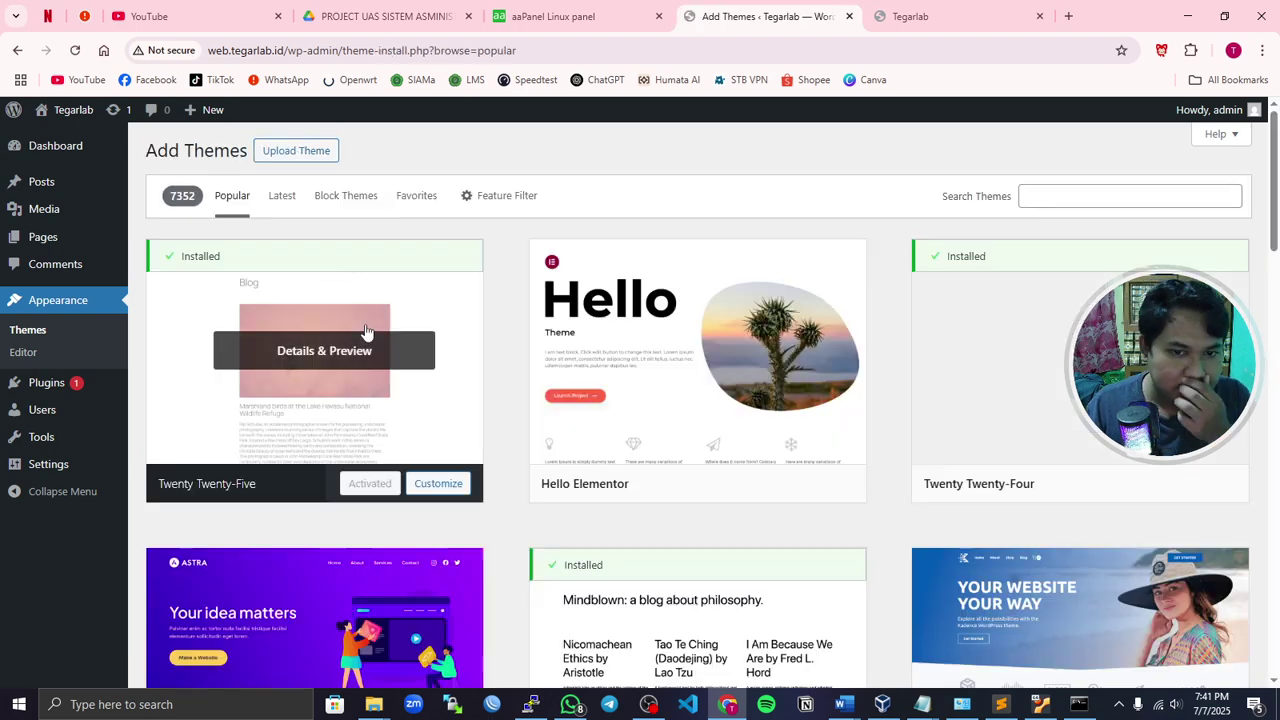
{"action": "scroll", "coordinate": [560, 372], "scroll_direction": "down", "scroll_amount": 2}
{"action": "scroll", "coordinate": [587, 370], "scroll_direction": "down", "scroll_amount": 12}
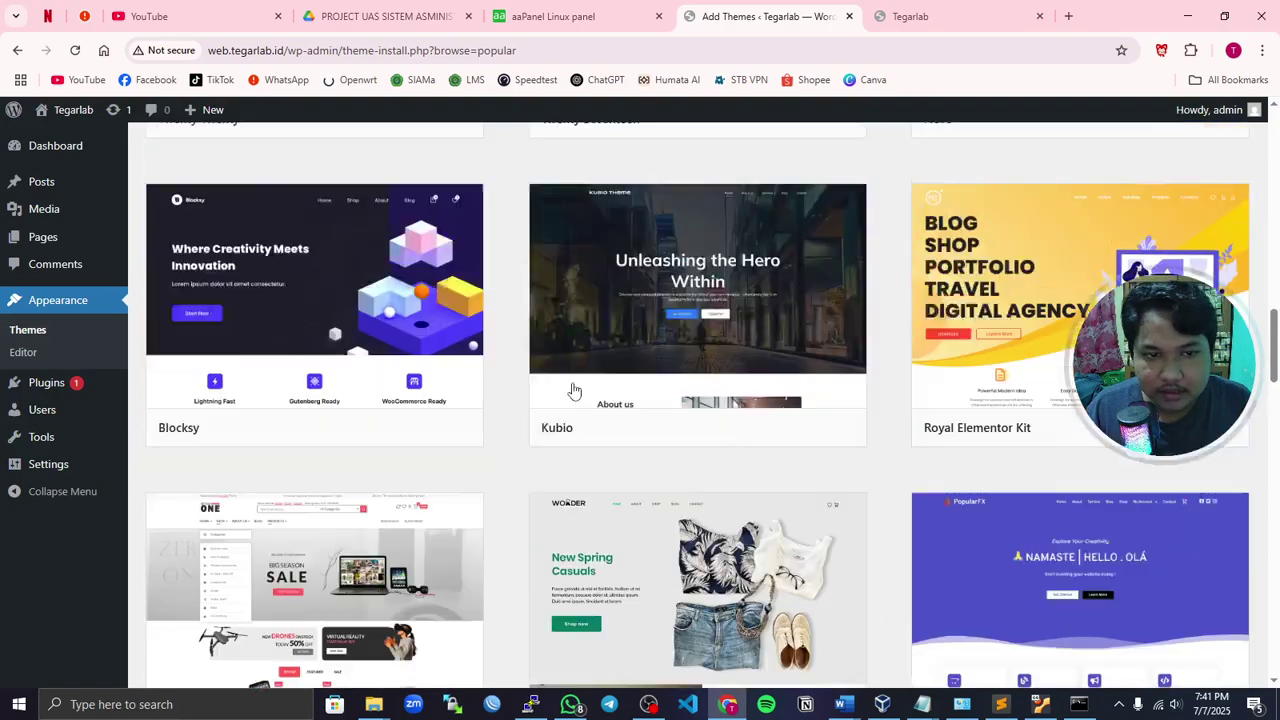
{"action": "scroll", "coordinate": [572, 389], "scroll_direction": "up", "scroll_amount": 10}
{"action": "scroll", "coordinate": [358, 390], "scroll_direction": "up", "scroll_amount": 2}
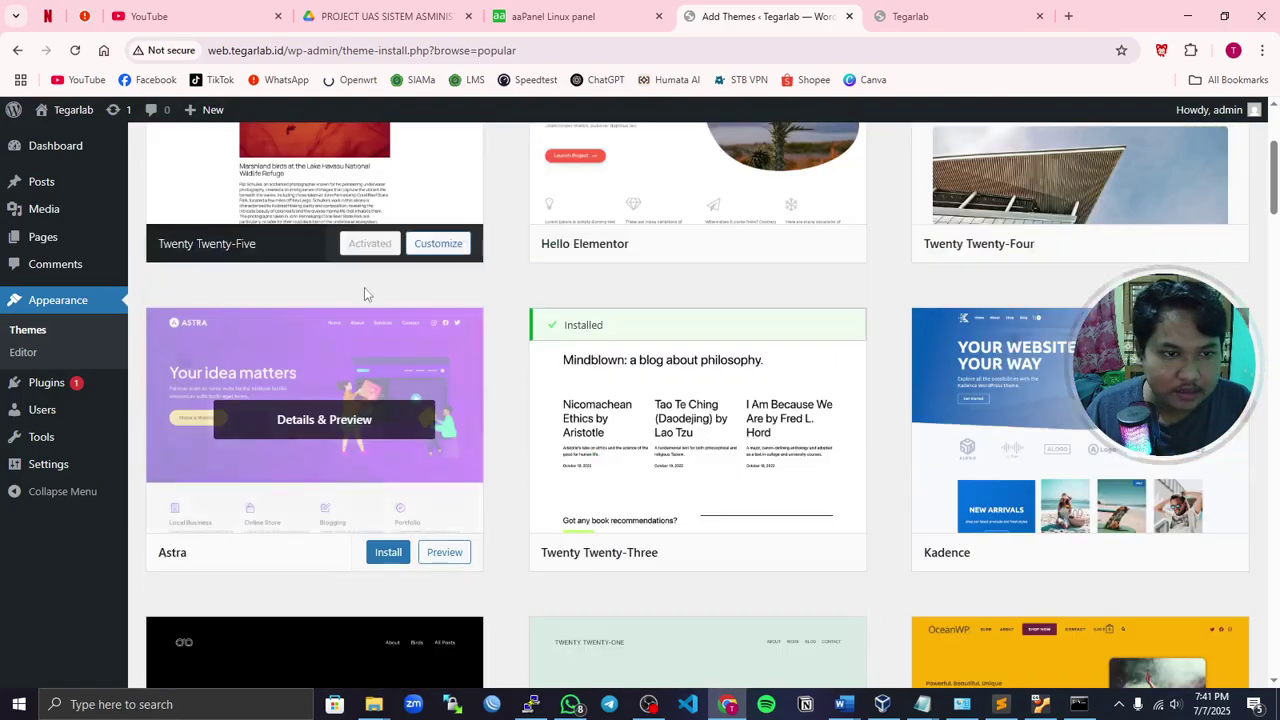
{"action": "left_click", "coordinate": [383, 553]}
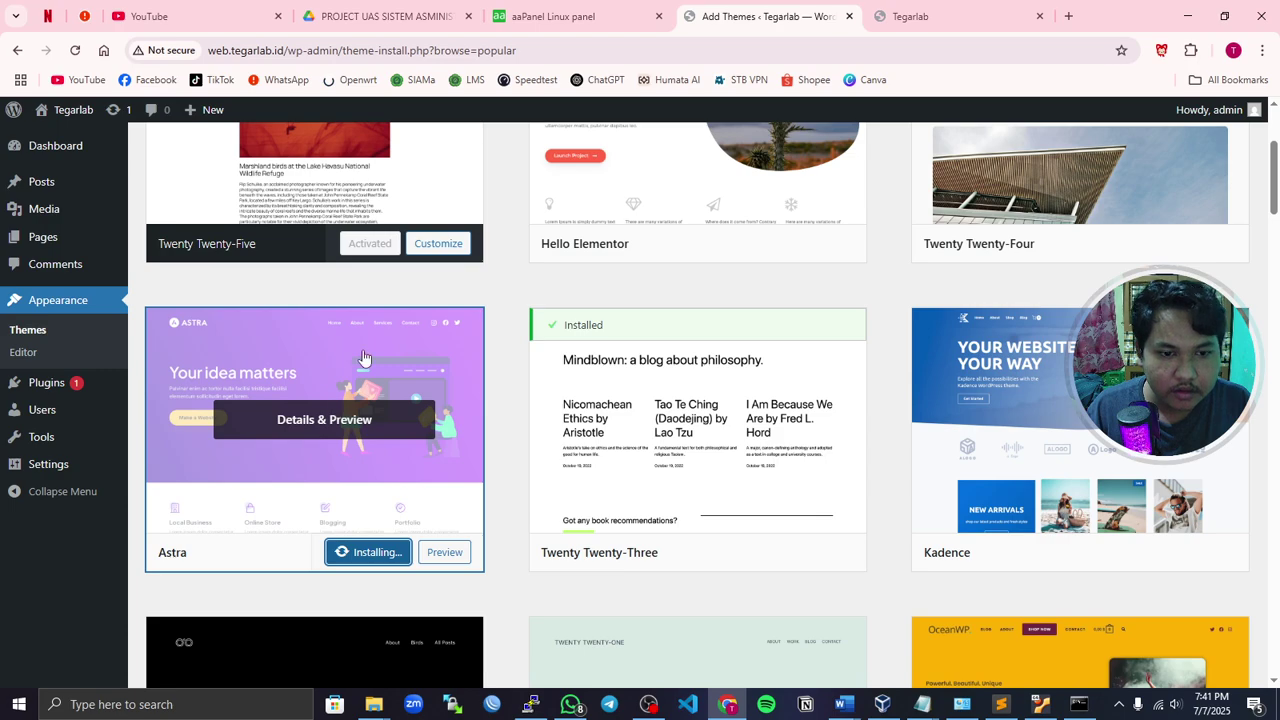
- Activate Astra and reload the Tegarlab site to see its new layout
{"action": "scroll", "coordinate": [444, 355], "scroll_direction": "up", "scroll_amount": 3}
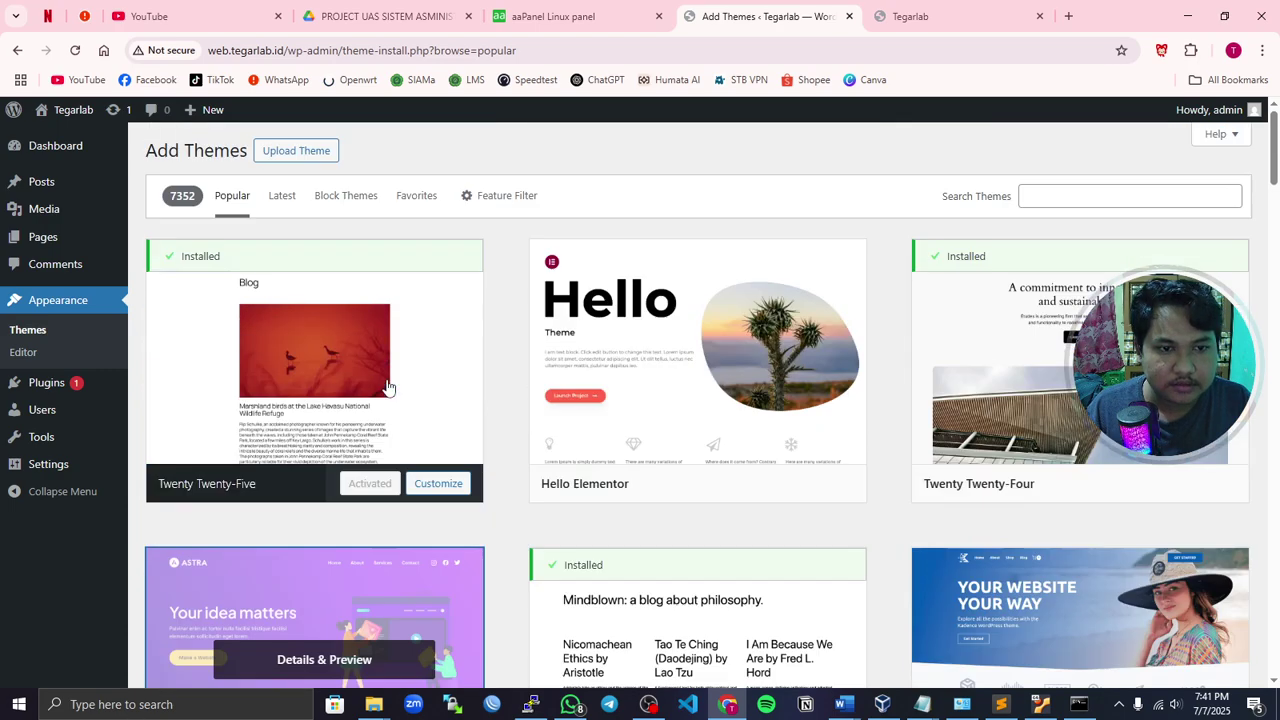
{"action": "scroll", "coordinate": [394, 385], "scroll_direction": "down", "scroll_amount": 7}
{"action": "scroll", "coordinate": [392, 400], "scroll_direction": "up", "scroll_amount": 2}
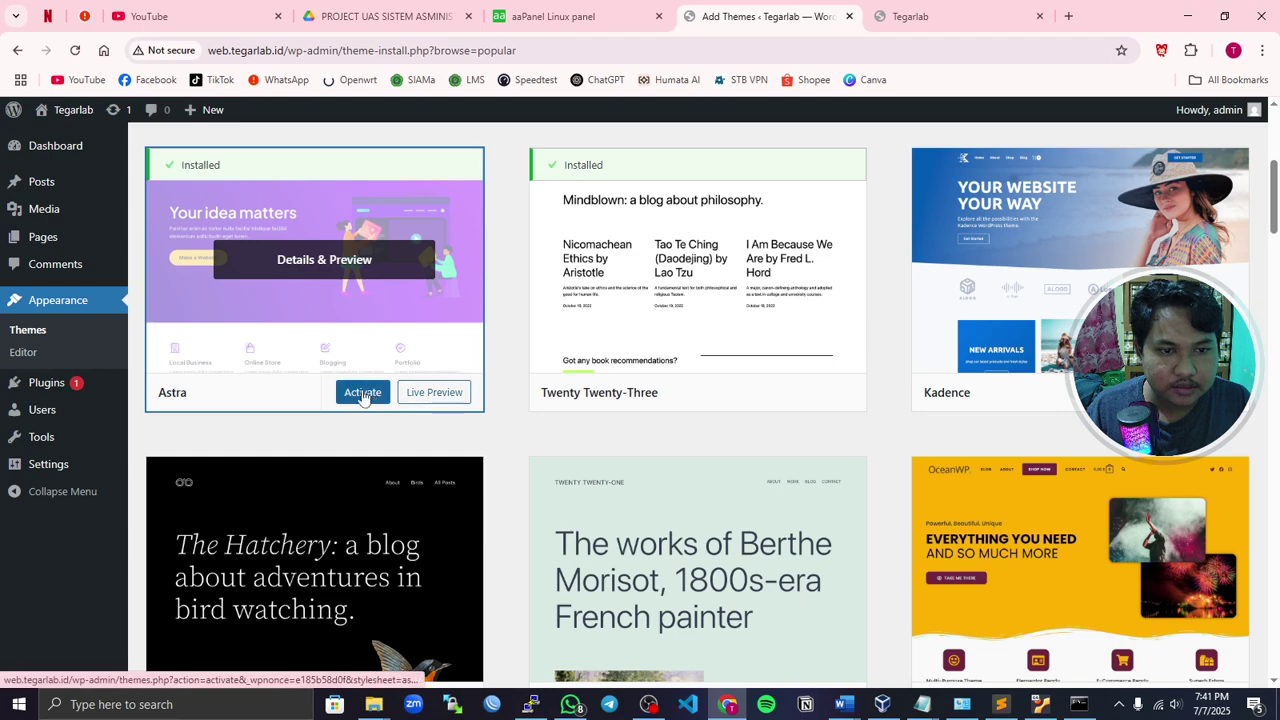
{"action": "left_click", "coordinate": [363, 393]}
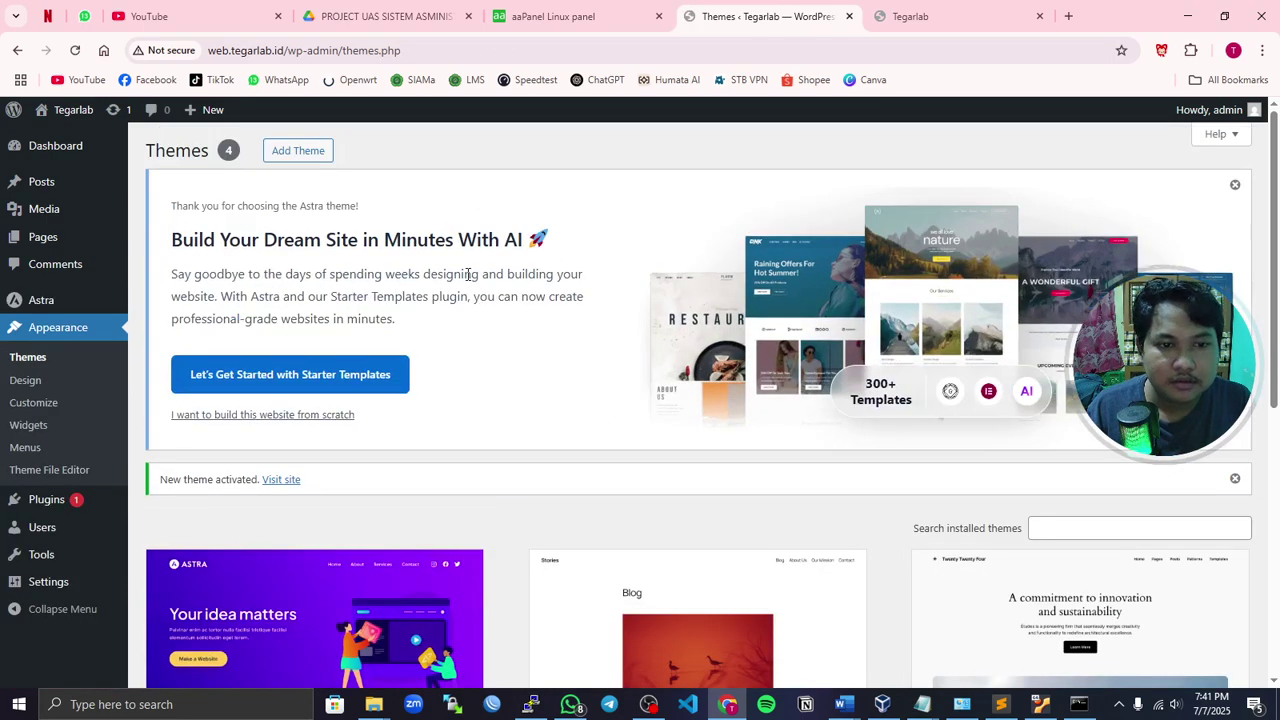
{"action": "scroll", "coordinate": [440, 450], "scroll_direction": "down", "scroll_amount": 3}
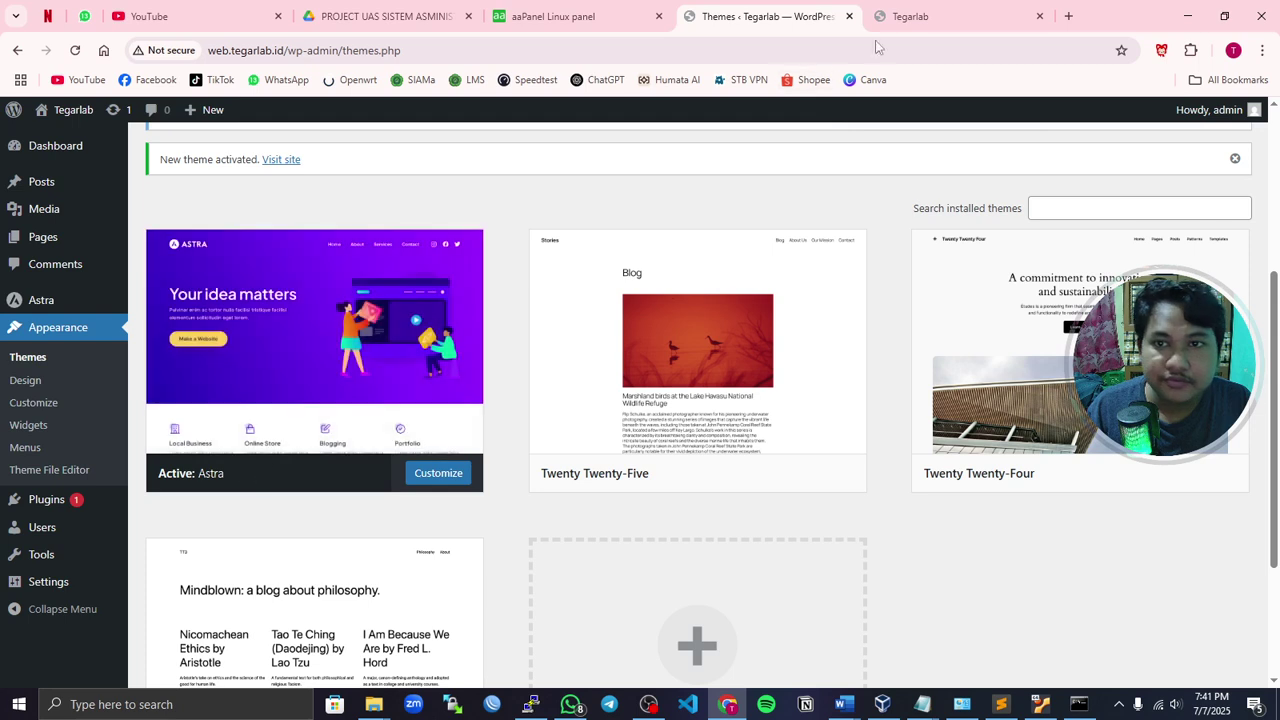
{"action": "key", "text": "ctrl+Tab"}
{"action": "left_click", "coordinate": [75, 51]}
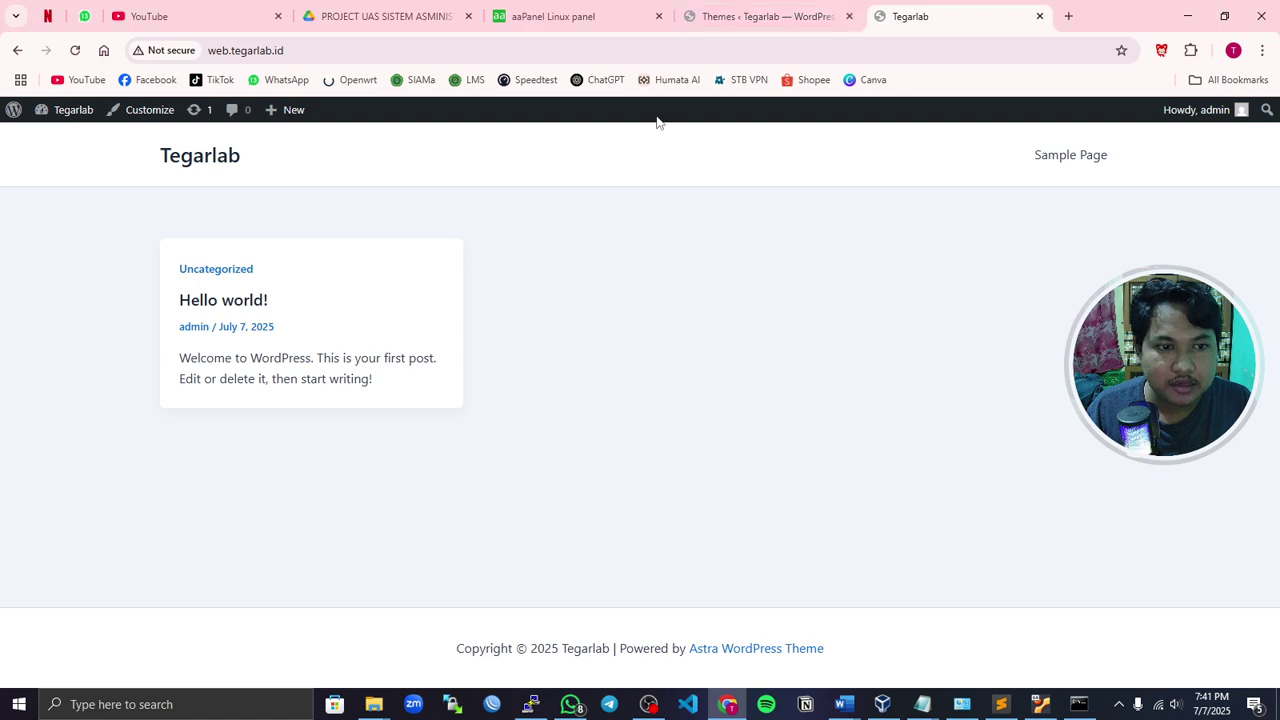
- Go back to Themes and open the Add Themes popular catalogue
{"action": "left_click", "coordinate": [746, 16]}
{"action": "scroll", "coordinate": [521, 458], "scroll_direction": "down", "scroll_amount": 2}
{"action": "scroll", "coordinate": [417, 383], "scroll_direction": "up", "scroll_amount": 5}
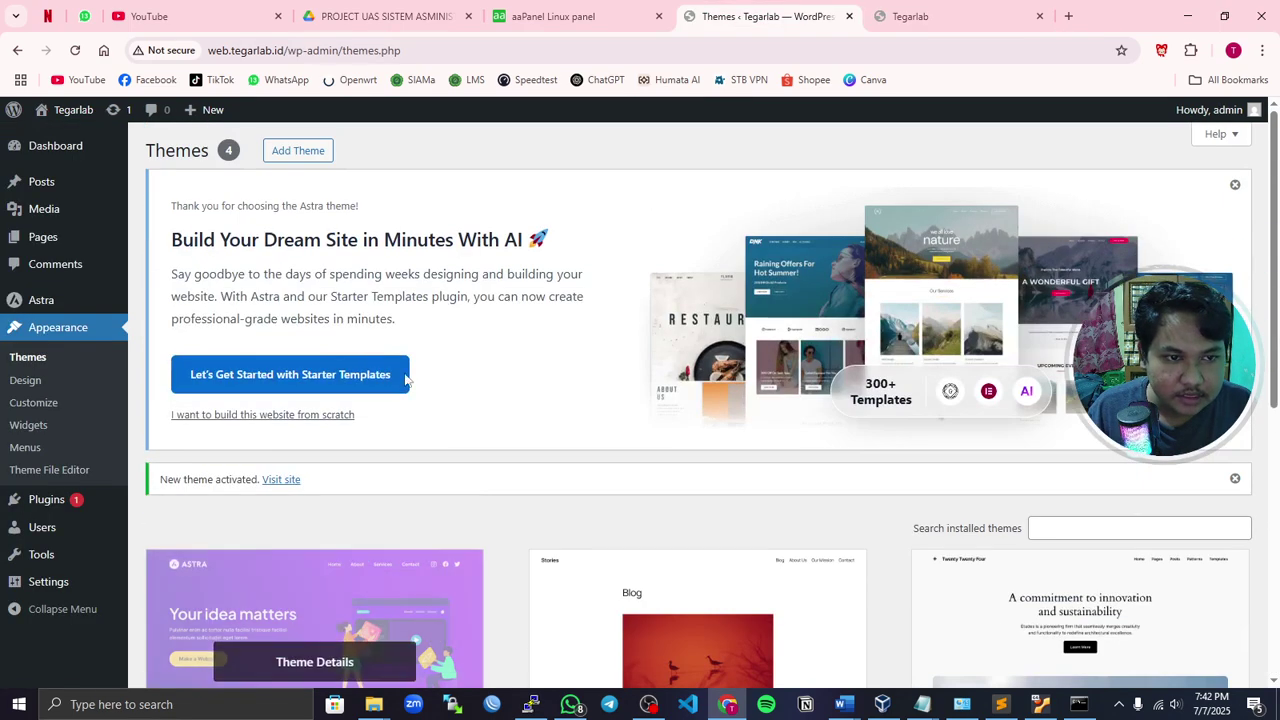
{"action": "left_click", "coordinate": [297, 150]}
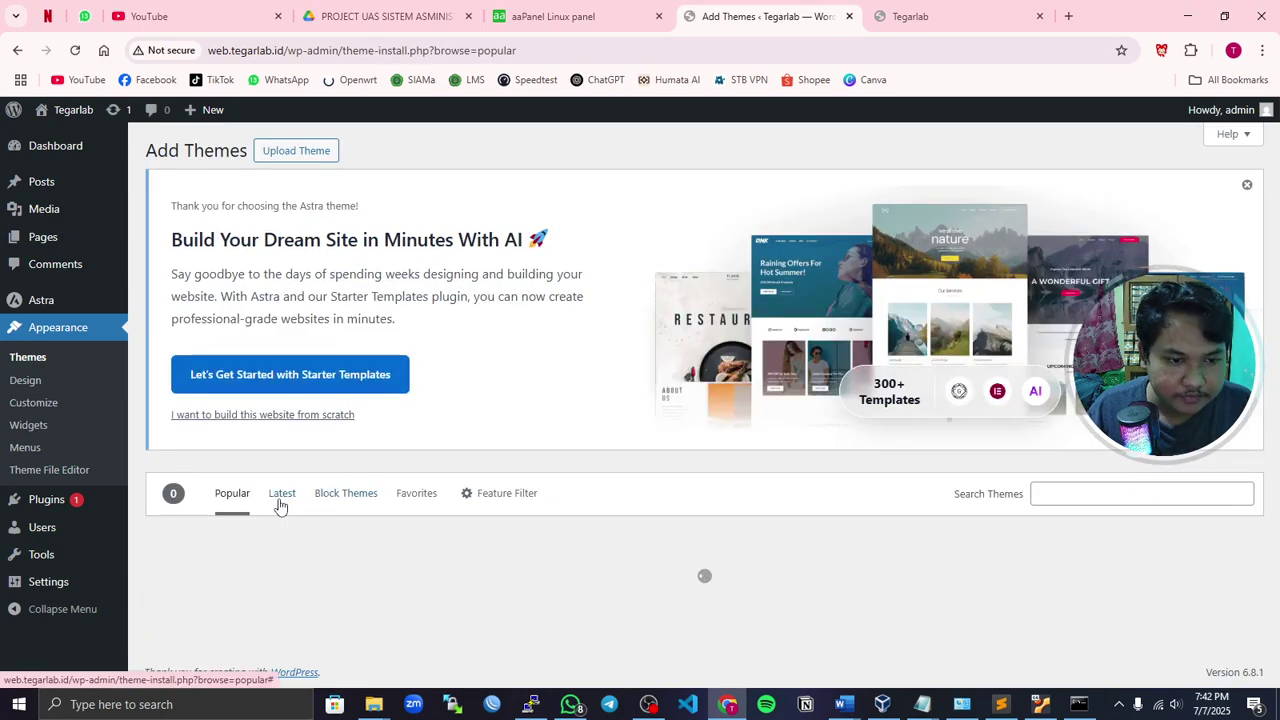
{"action": "scroll", "coordinate": [363, 480], "scroll_direction": "down", "scroll_amount": 12}
{"action": "scroll", "coordinate": [745, 448], "scroll_direction": "up", "scroll_amount": 3}
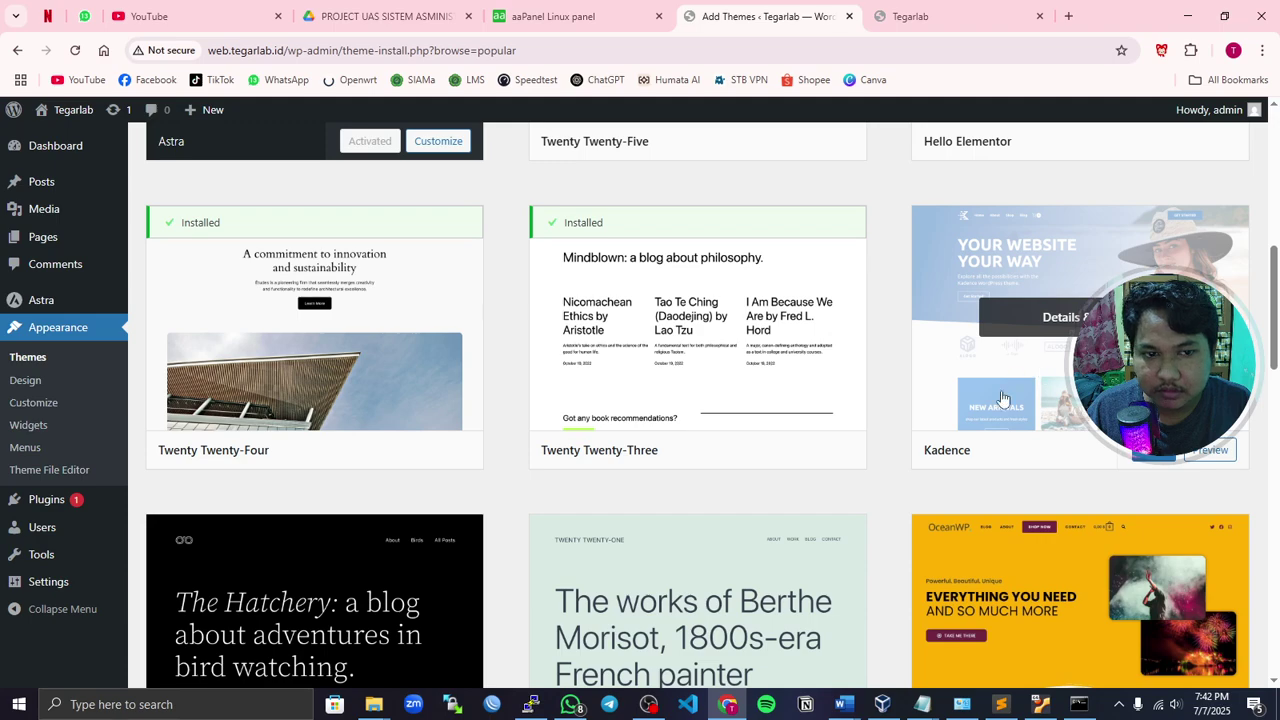
- Preview the Kadence theme, then close the preview
{"action": "left_click", "coordinate": [1003, 398]}
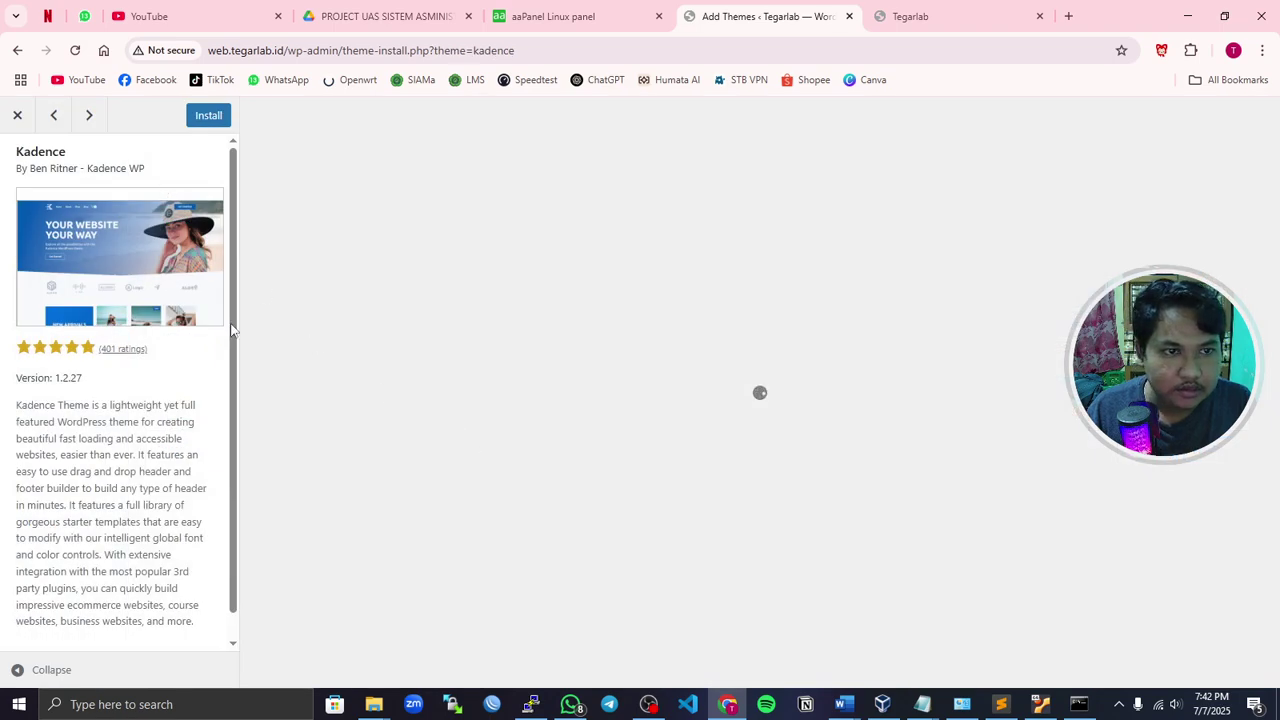
{"action": "scroll", "coordinate": [210, 360], "scroll_direction": "down", "scroll_amount": 1}
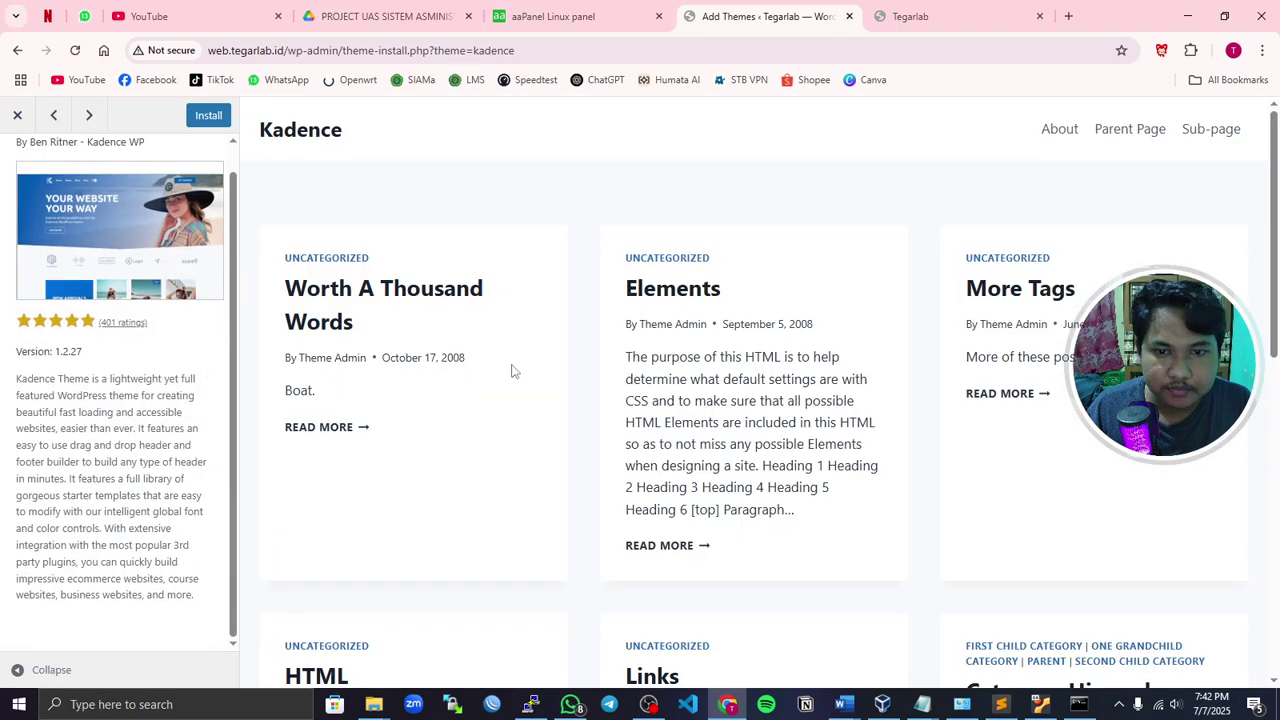
{"action": "scroll", "coordinate": [511, 366], "scroll_direction": "down", "scroll_amount": 5}
{"action": "scroll", "coordinate": [435, 380], "scroll_direction": "up", "scroll_amount": 5}
{"action": "left_click", "coordinate": [17, 115]}
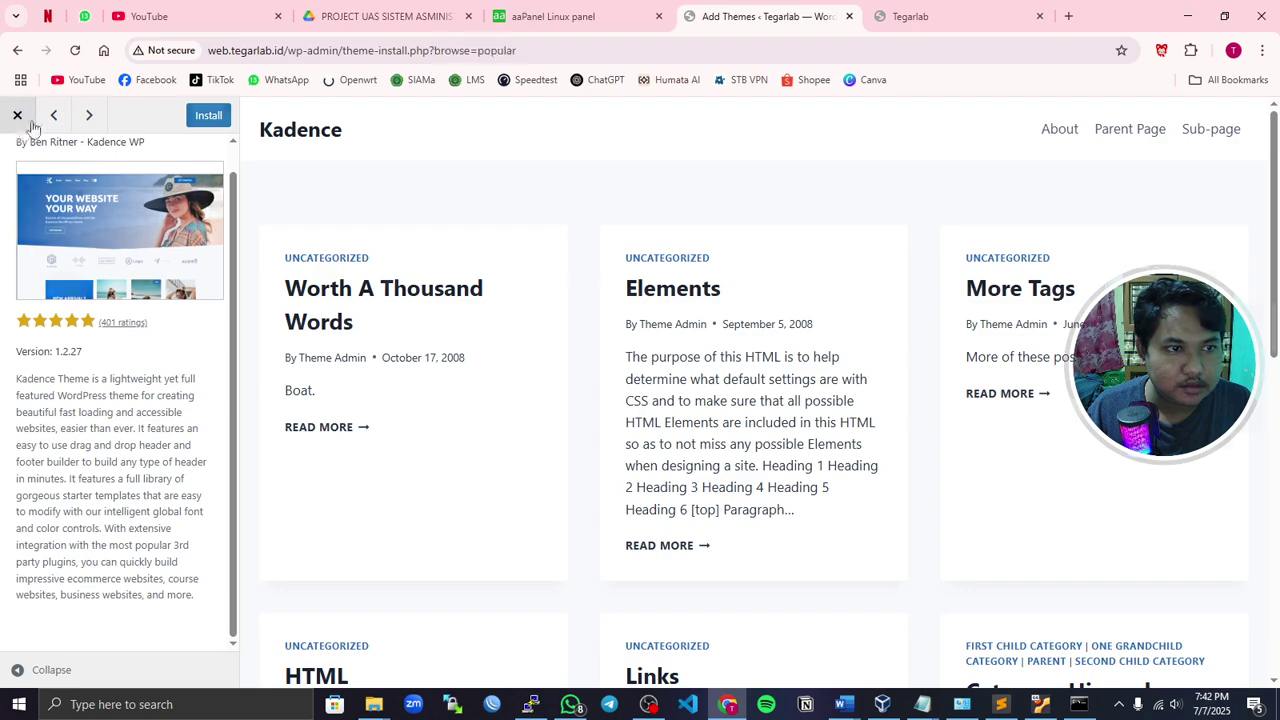
{"action": "scroll", "coordinate": [955, 437], "scroll_direction": "down", "scroll_amount": 10}
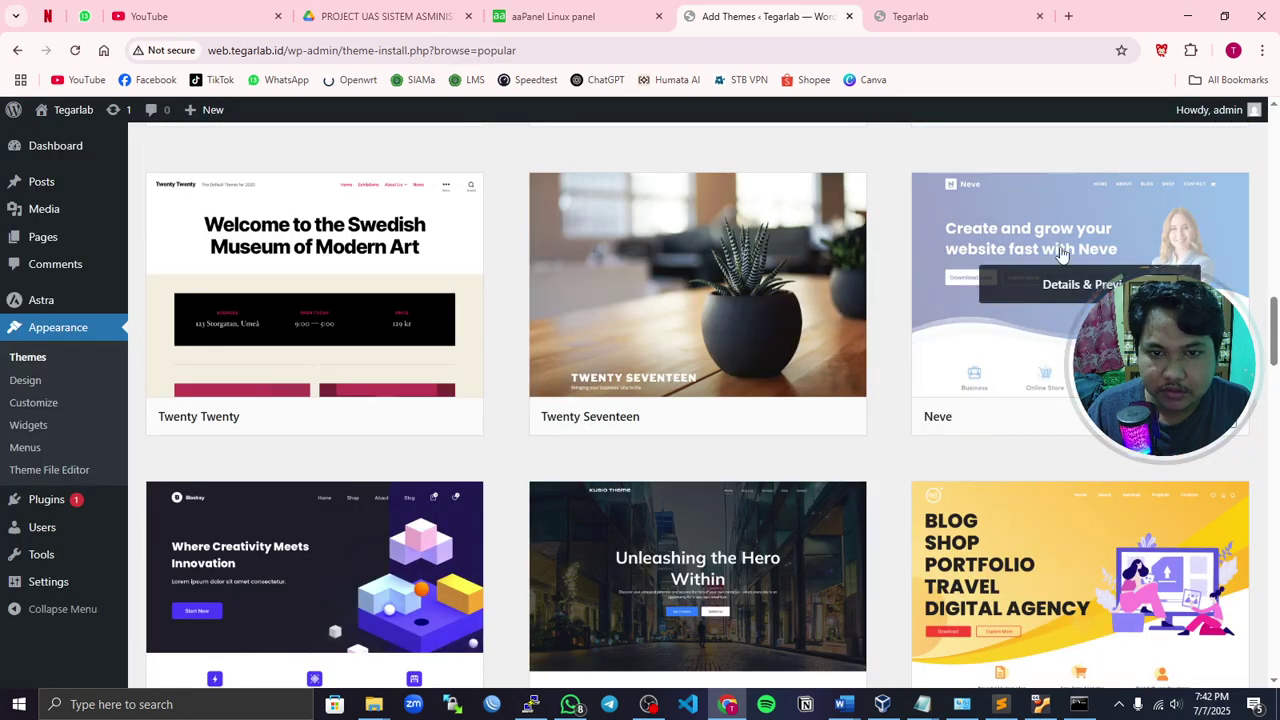
- Preview, install and activate the Twenty Seventeen theme
{"action": "left_click", "coordinate": [763, 370]}
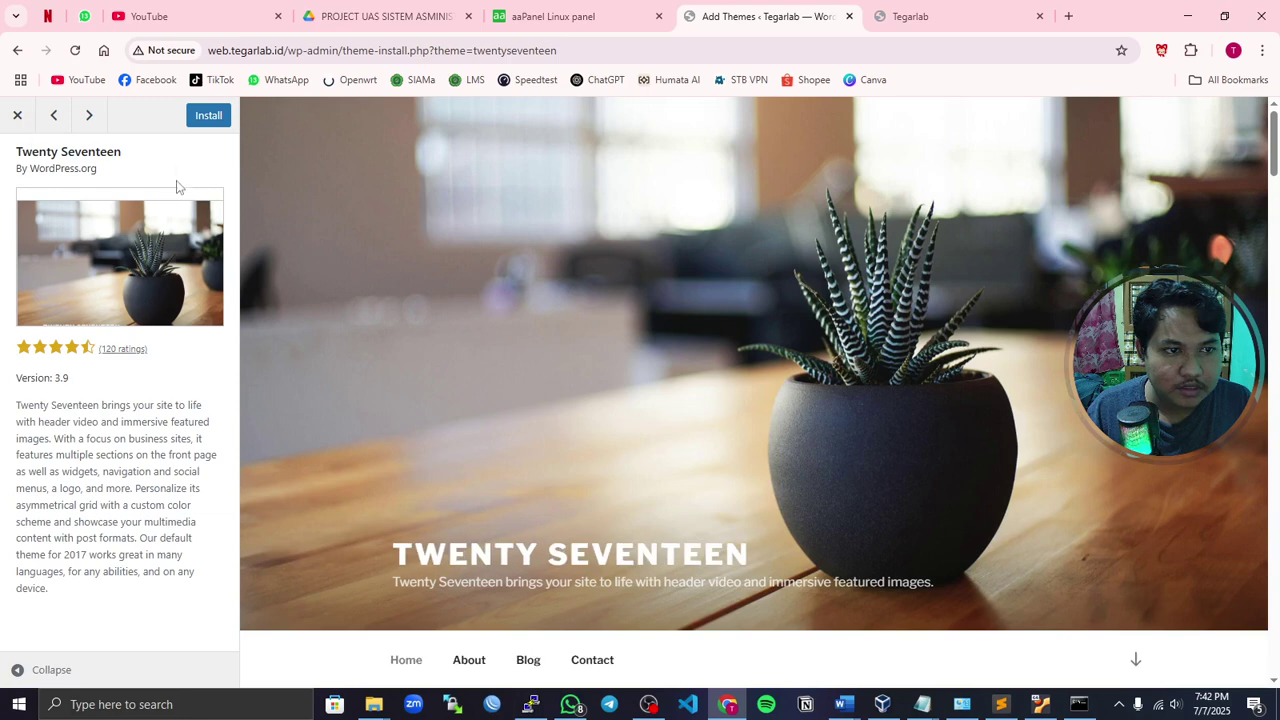
{"action": "scroll", "coordinate": [417, 417], "scroll_direction": "down", "scroll_amount": 3}
{"action": "scroll", "coordinate": [415, 408], "scroll_direction": "up", "scroll_amount": 3}
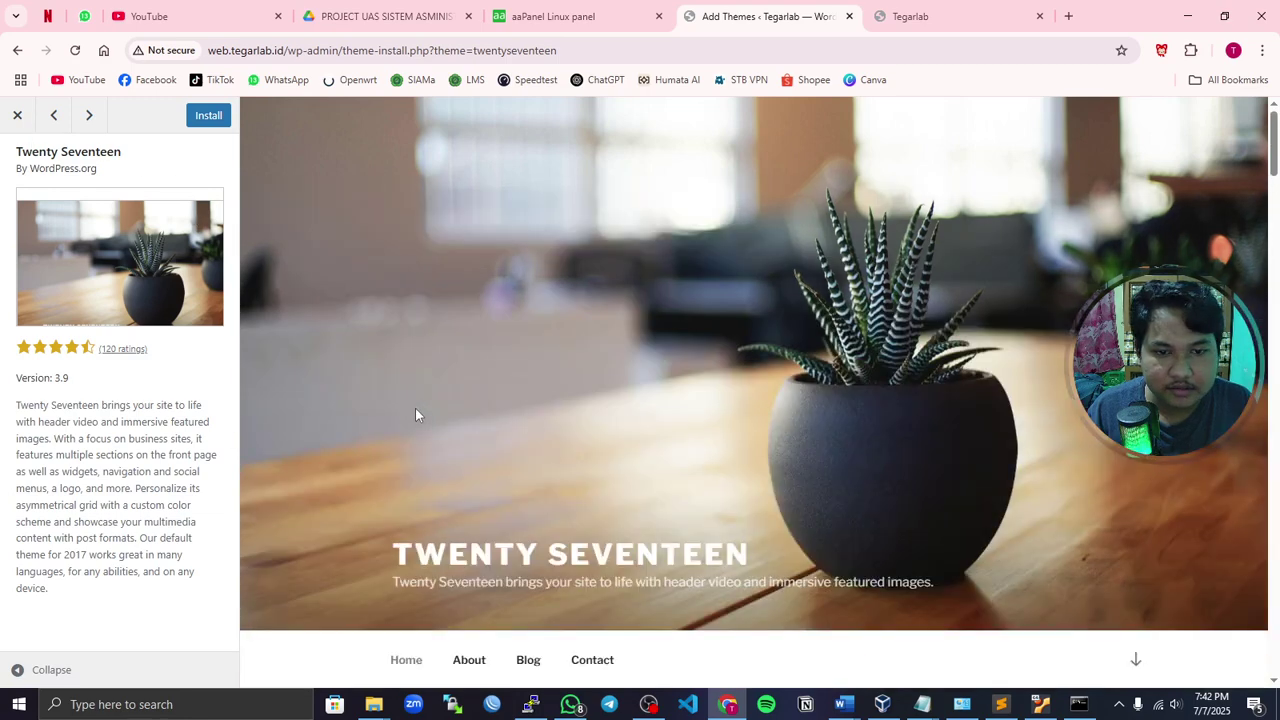
{"action": "left_click", "coordinate": [207, 118]}
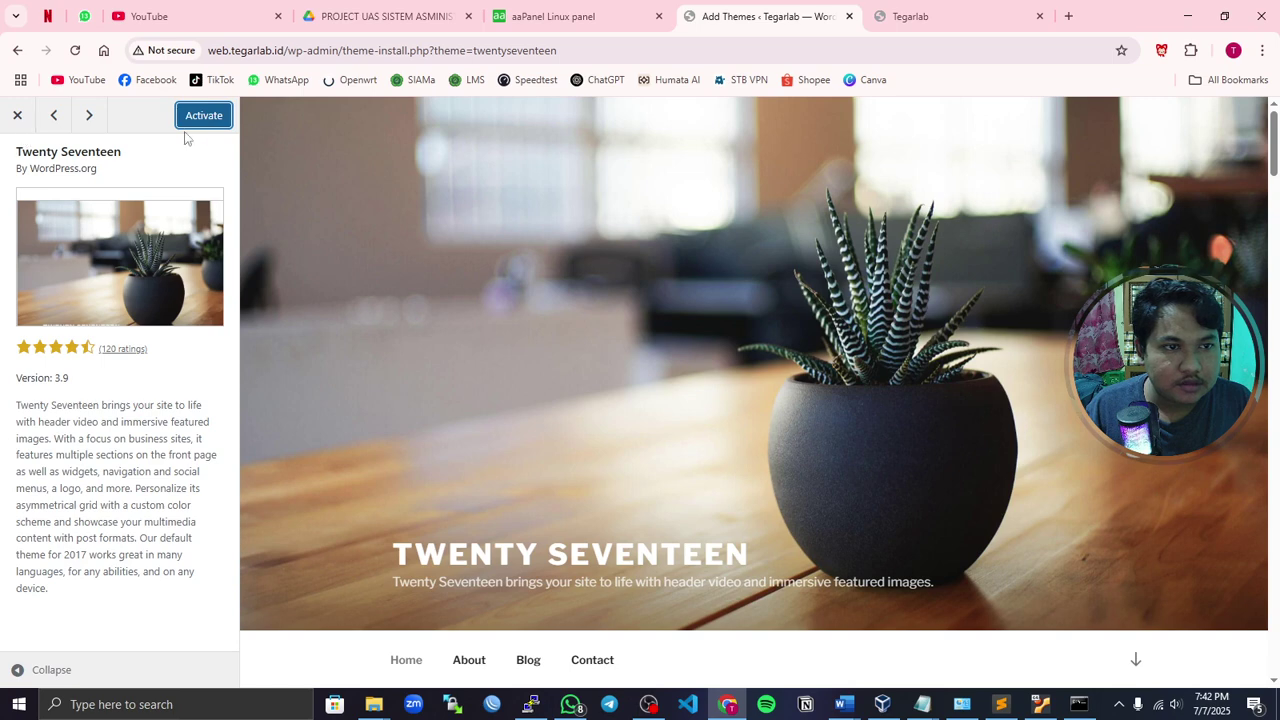
{"action": "left_click", "coordinate": [202, 115]}
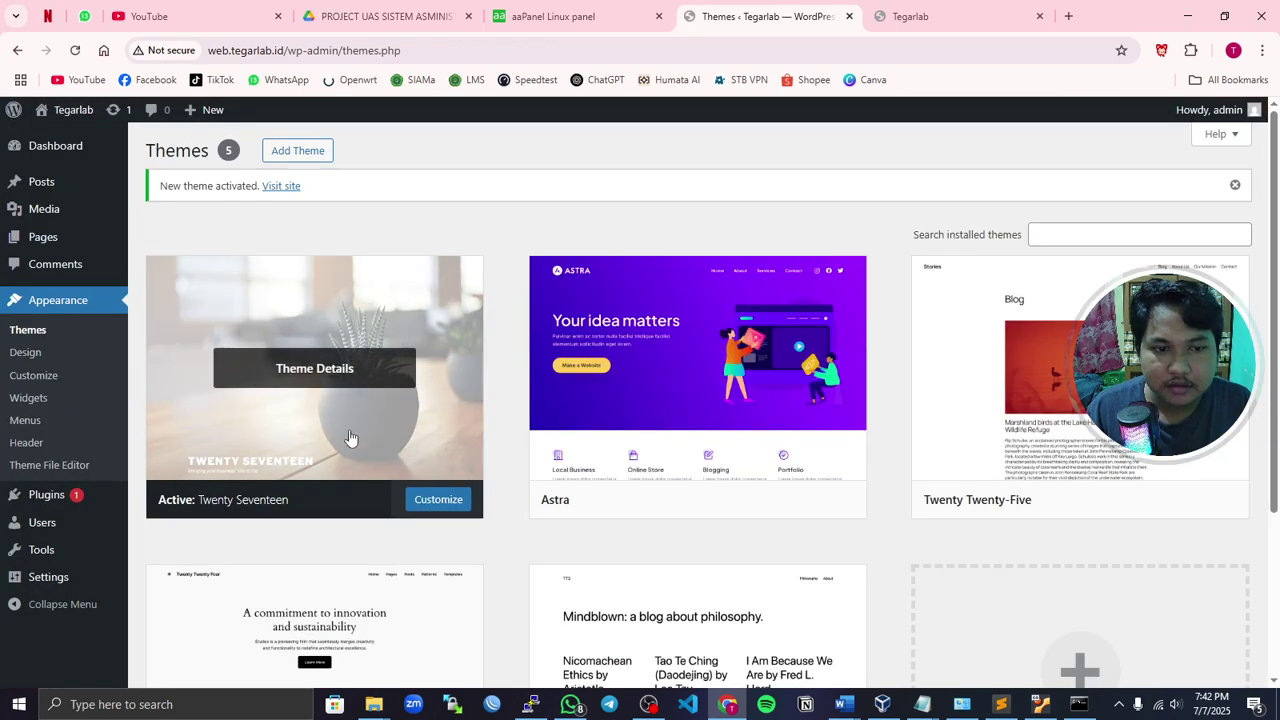
- Reload the site to view it in Twenty Seventeen, then return to the Themes admin tab
{"action": "left_click", "coordinate": [905, 17]}
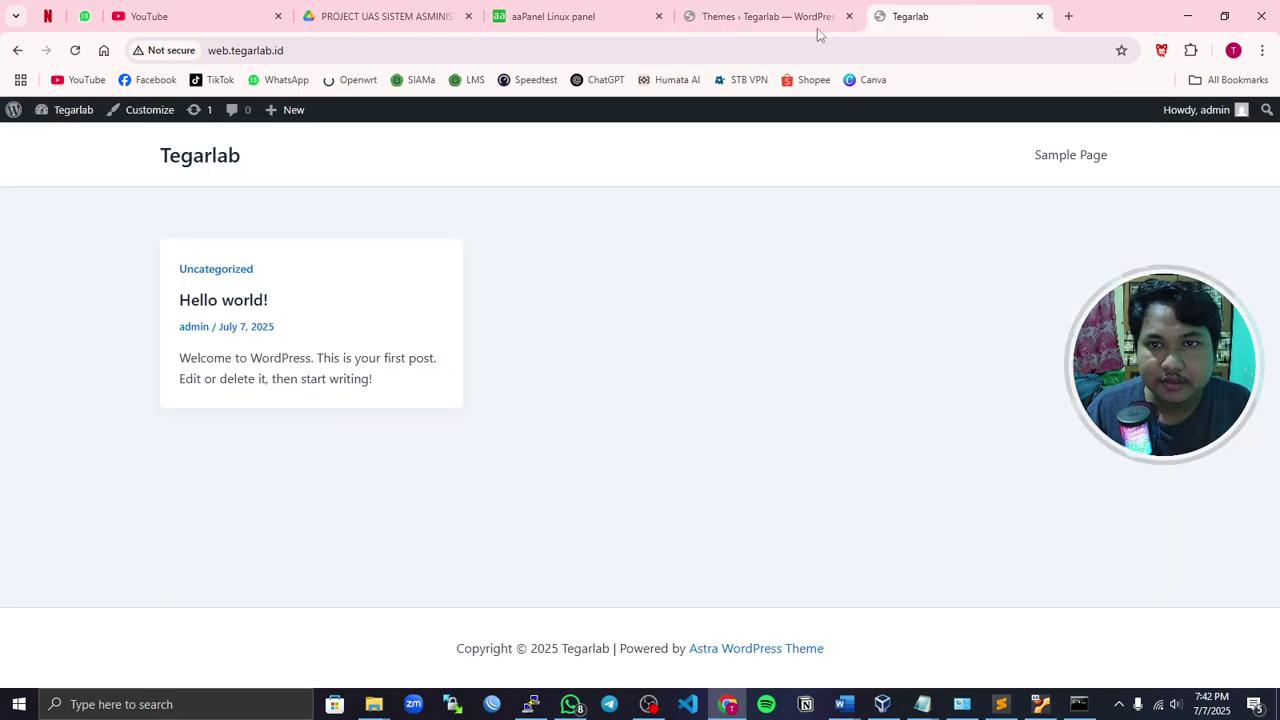
{"action": "left_click", "coordinate": [75, 50]}
{"action": "scroll", "coordinate": [306, 226], "scroll_direction": "down", "scroll_amount": 7}
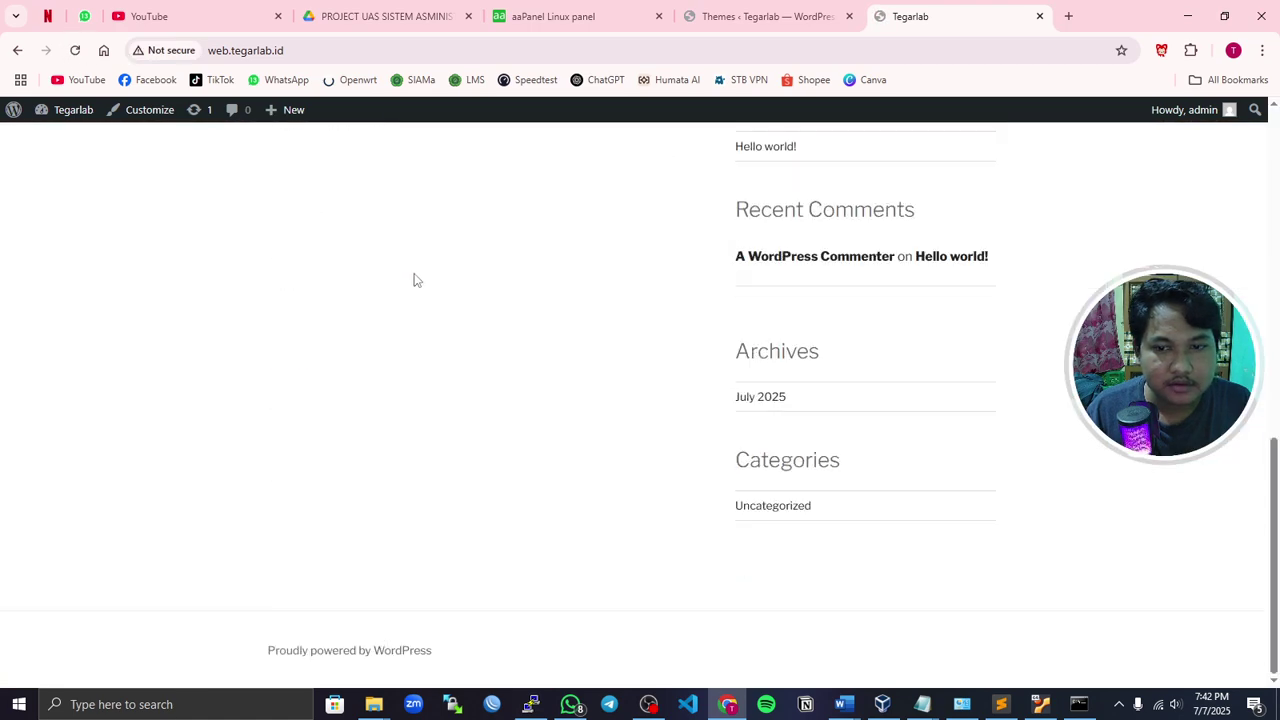
{"action": "scroll", "coordinate": [602, 338], "scroll_direction": "up", "scroll_amount": 4}
{"action": "scroll", "coordinate": [500, 266], "scroll_direction": "up", "scroll_amount": 3}
{"action": "scroll", "coordinate": [551, 289], "scroll_direction": "down", "scroll_amount": 6}
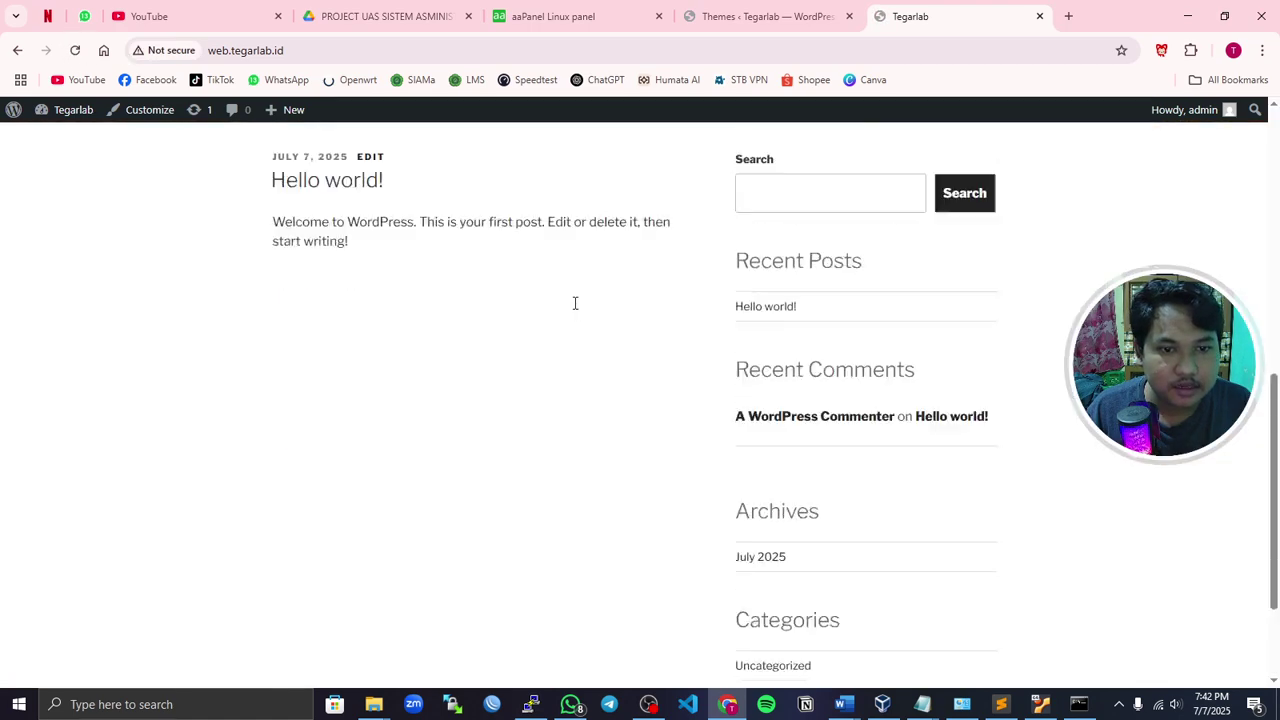
{"action": "scroll", "coordinate": [648, 211], "scroll_direction": "up", "scroll_amount": 6}
{"action": "left_click", "coordinate": [760, 16]}
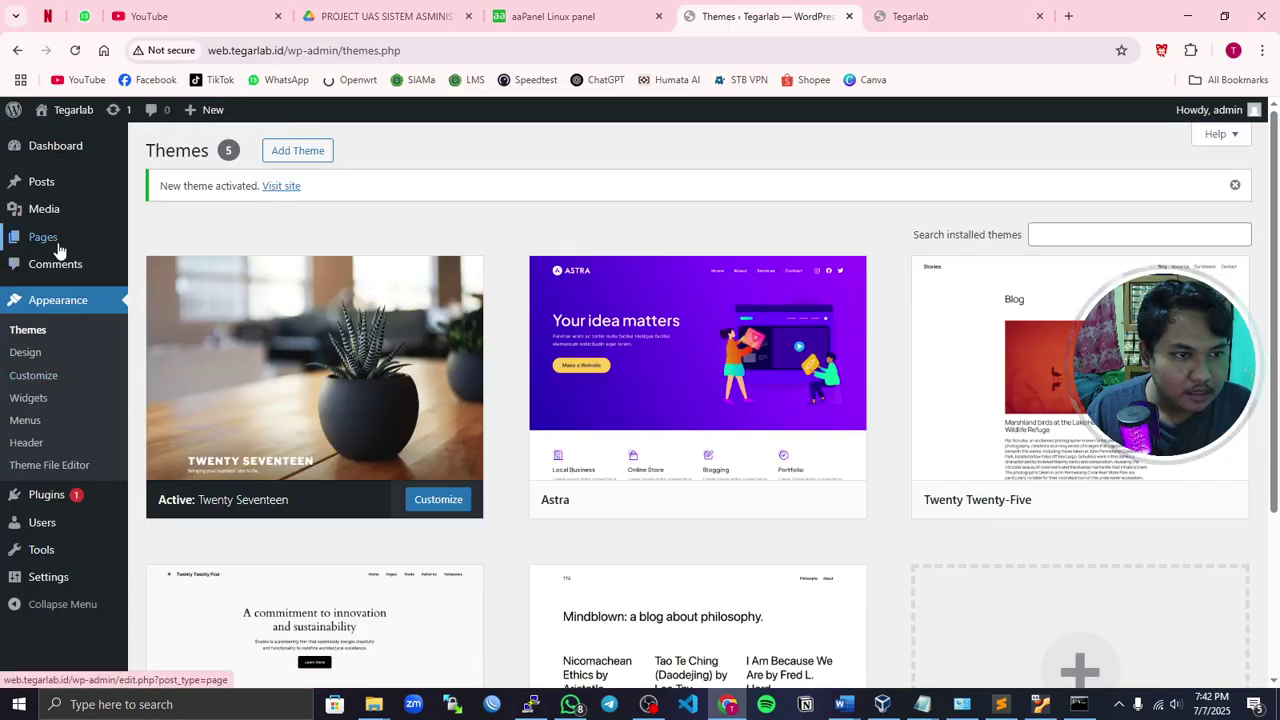
{"action": "mouse_move", "coordinate": [57, 238]}
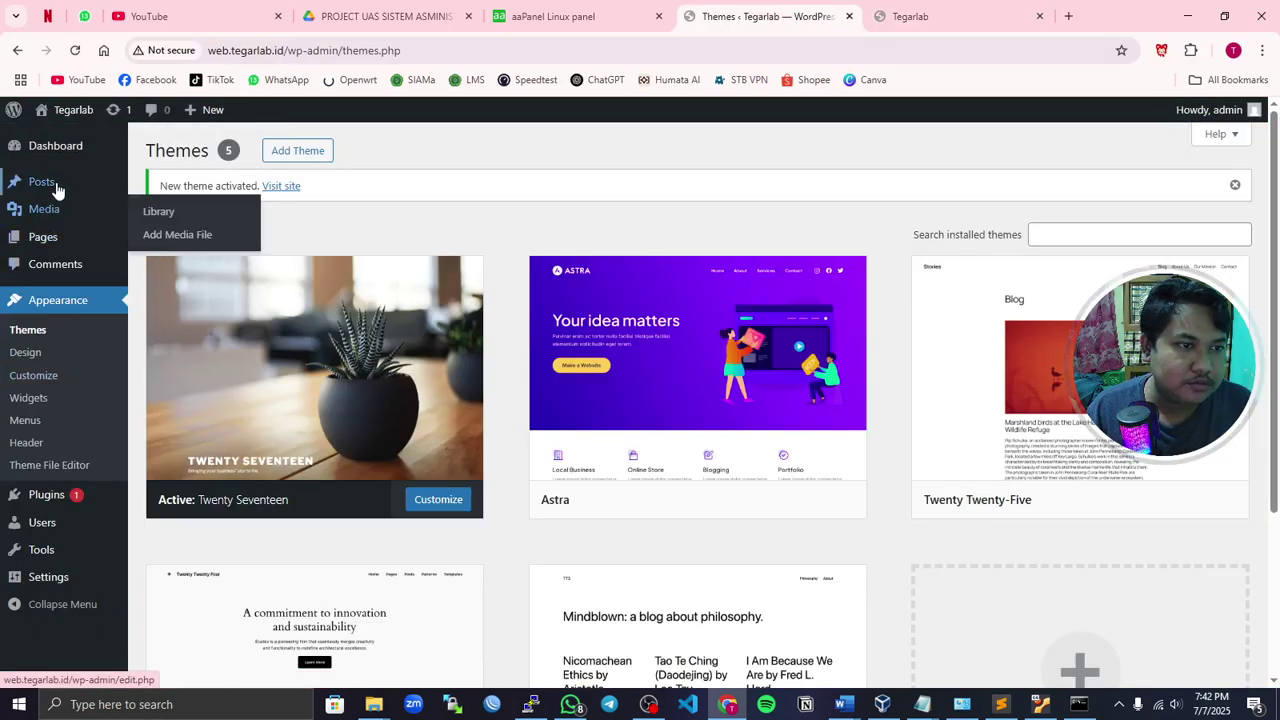
- Start a new post from the Posts section and dismiss the editor welcome guide
{"action": "left_click", "coordinate": [57, 187]}
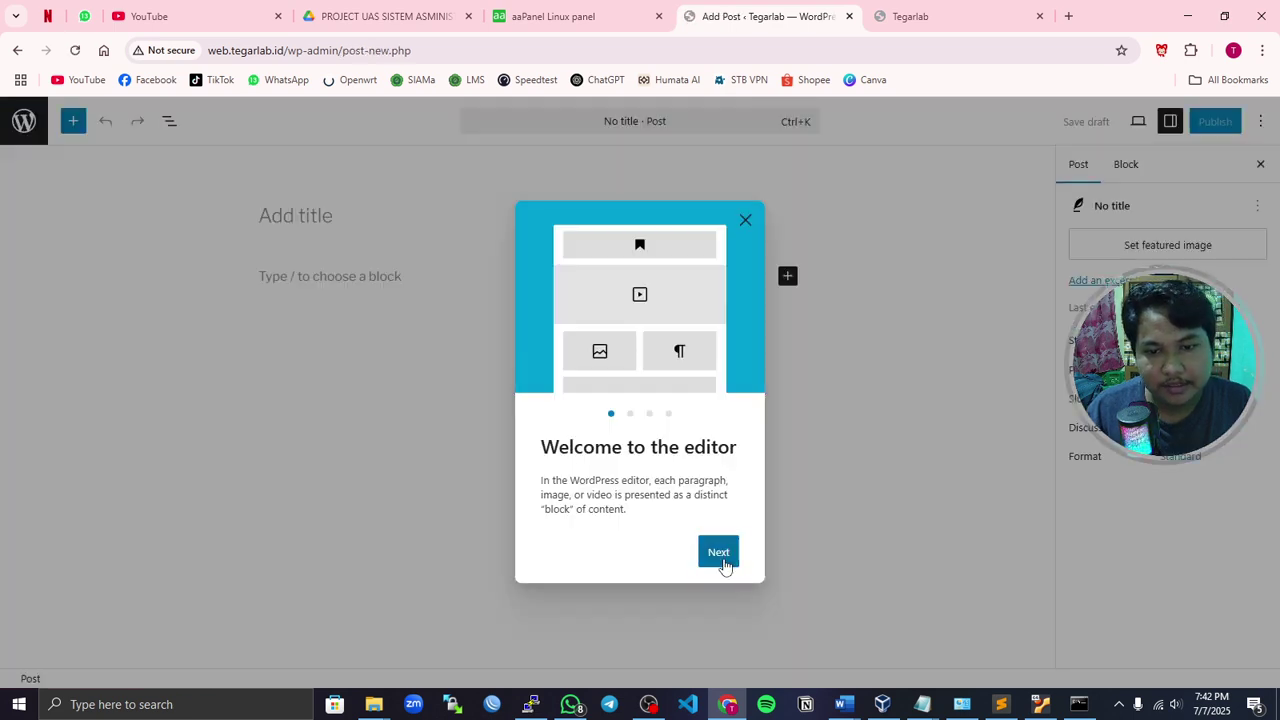
{"action": "left_click", "coordinate": [724, 566]}
{"action": "left_click", "coordinate": [724, 566]}
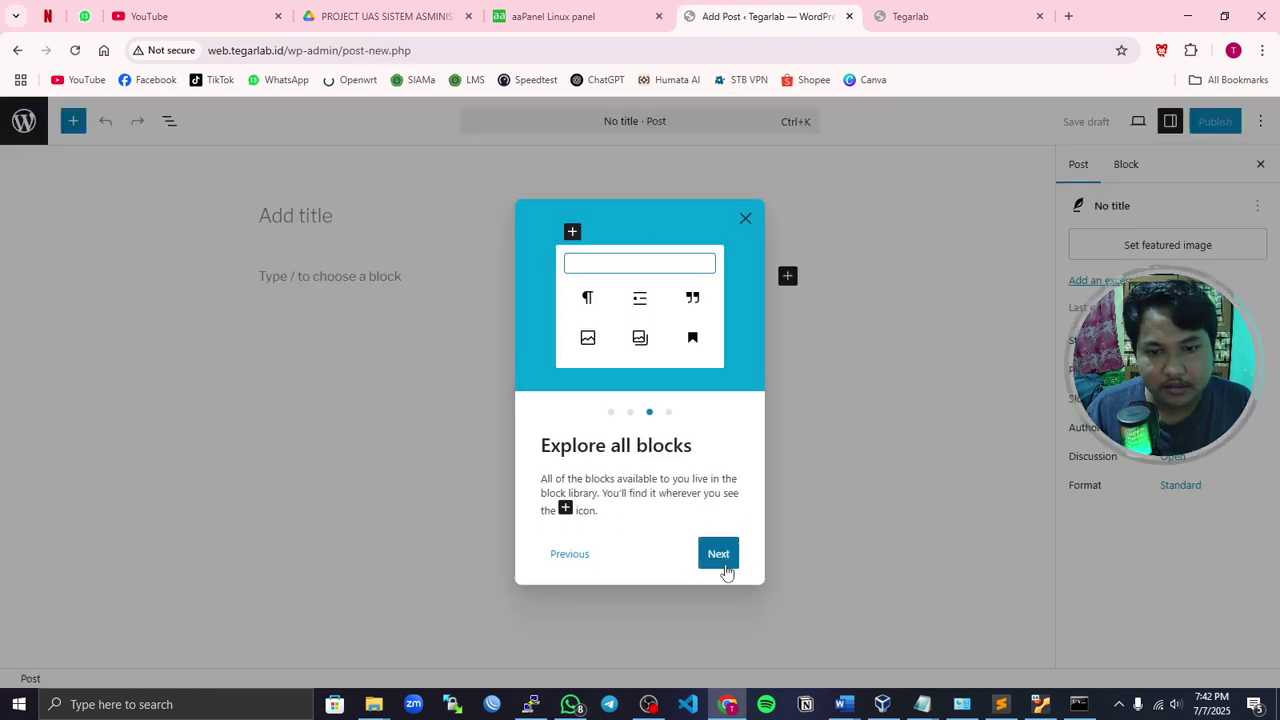
{"action": "left_click", "coordinate": [724, 566]}
{"action": "left_click", "coordinate": [724, 566]}
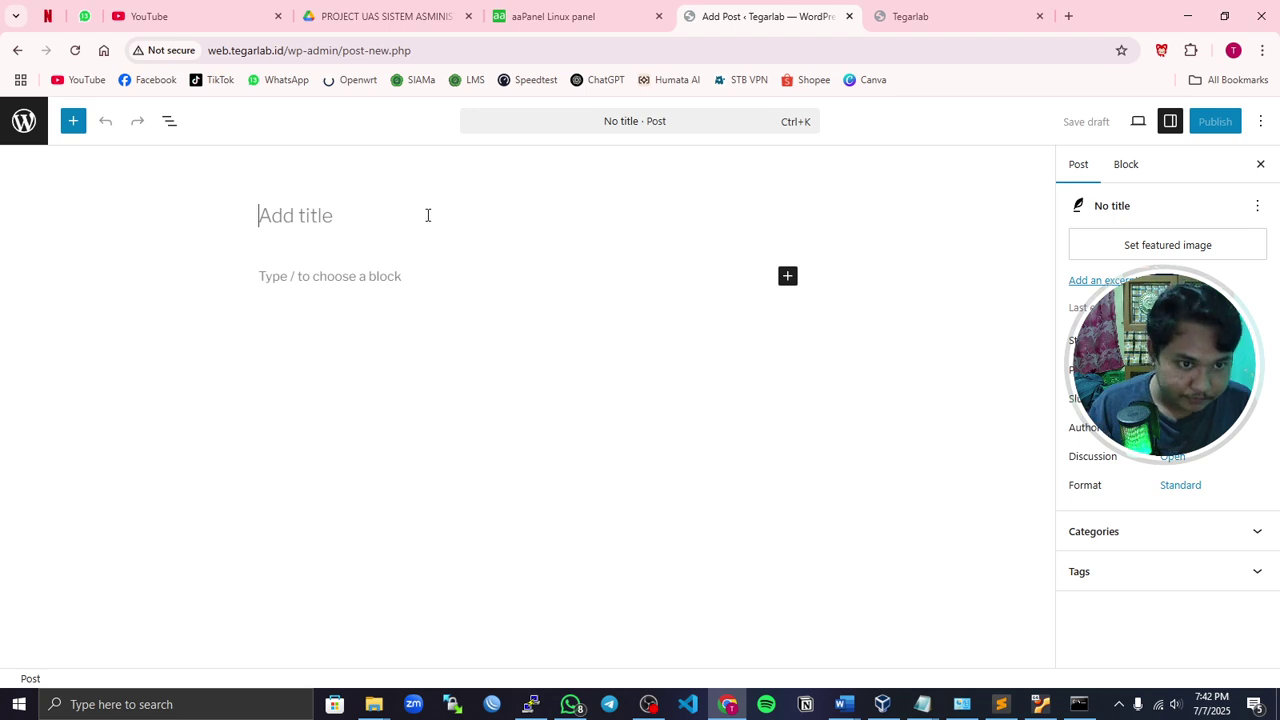
- Title the post 'Pastingan pertama saya' and add the paragraph 'ini adalah website wordpress saya' with an empty block below
{"action": "type", "text": "Pa"}
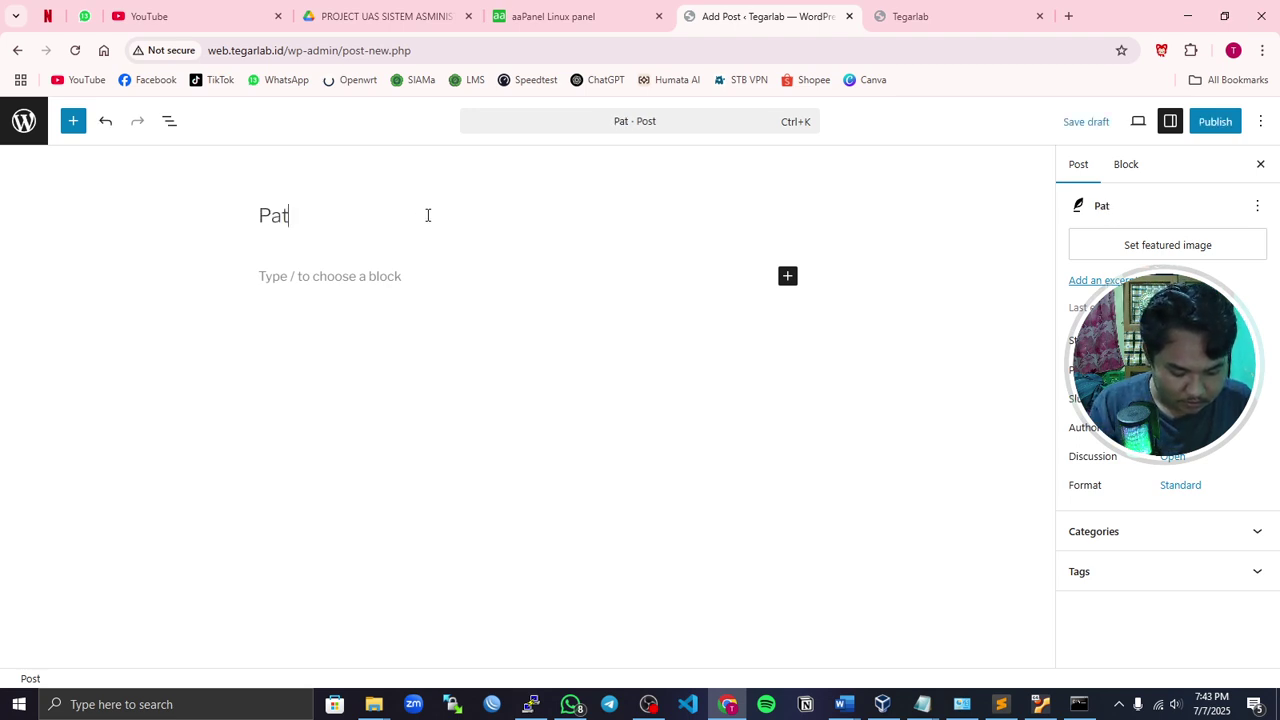
{"action": "type", "text": "stingan"}
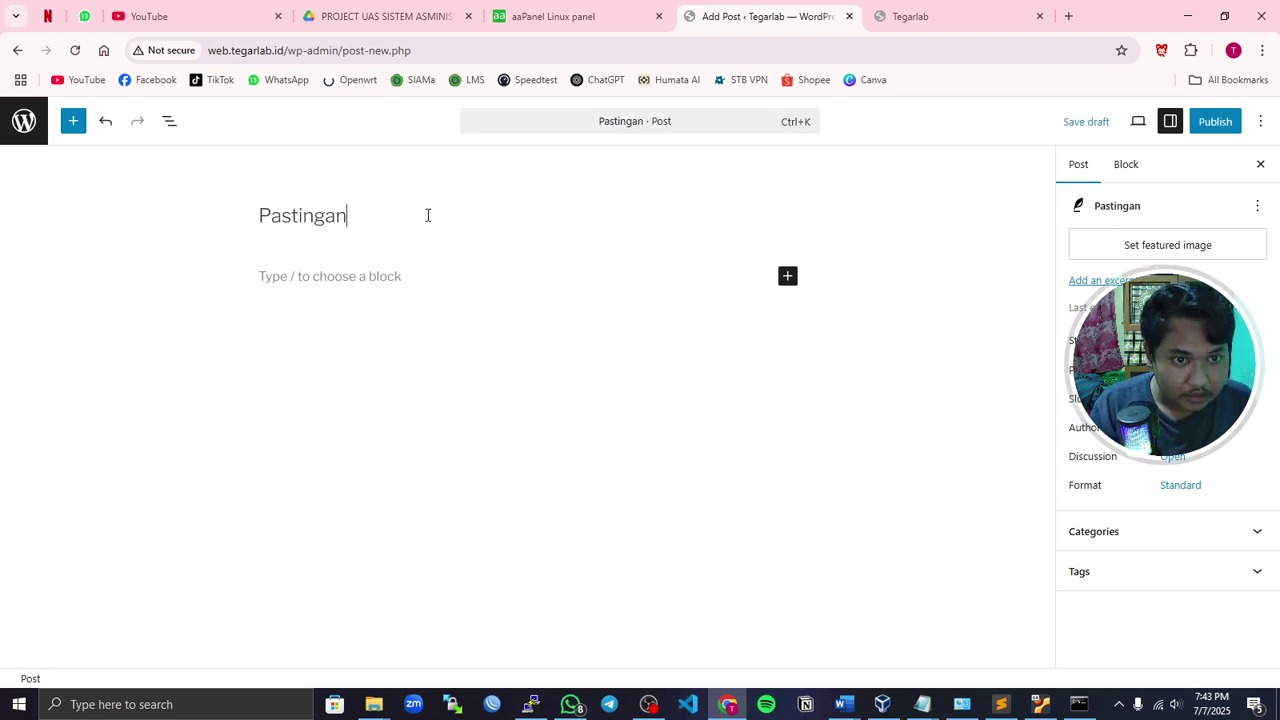
{"action": "type", "text": " pertama saya"}
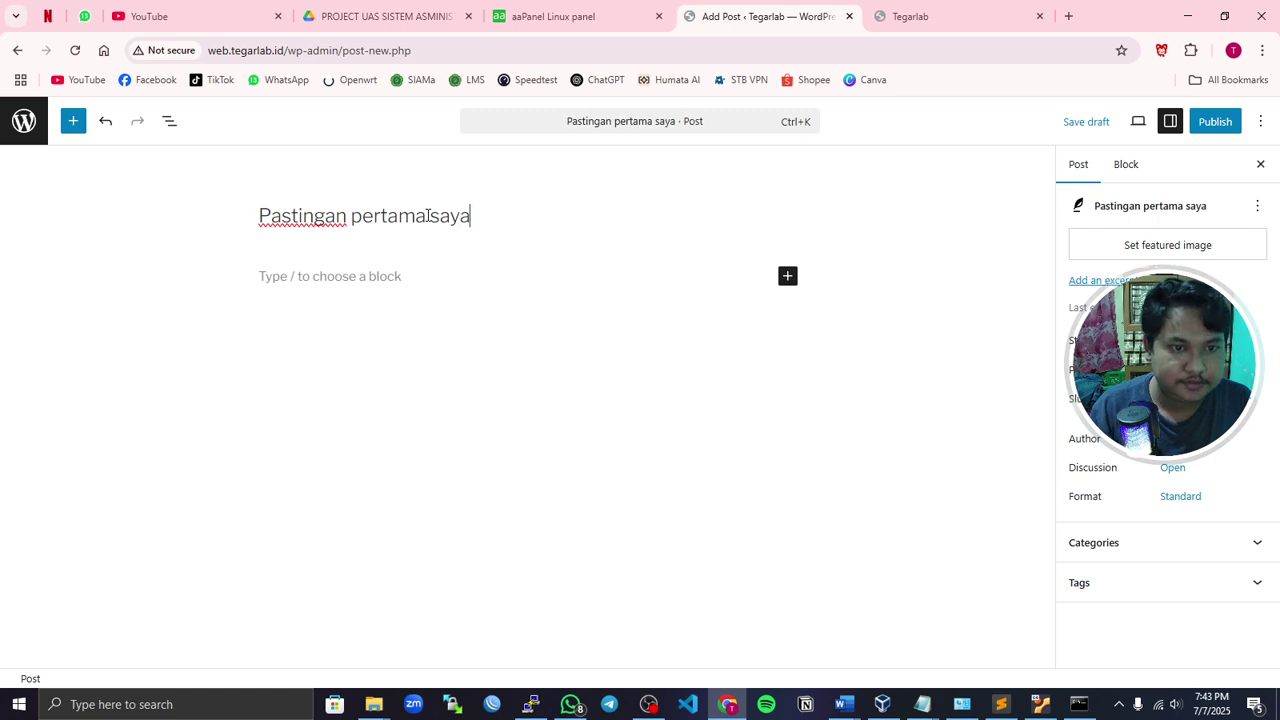
{"action": "left_click", "coordinate": [397, 283]}
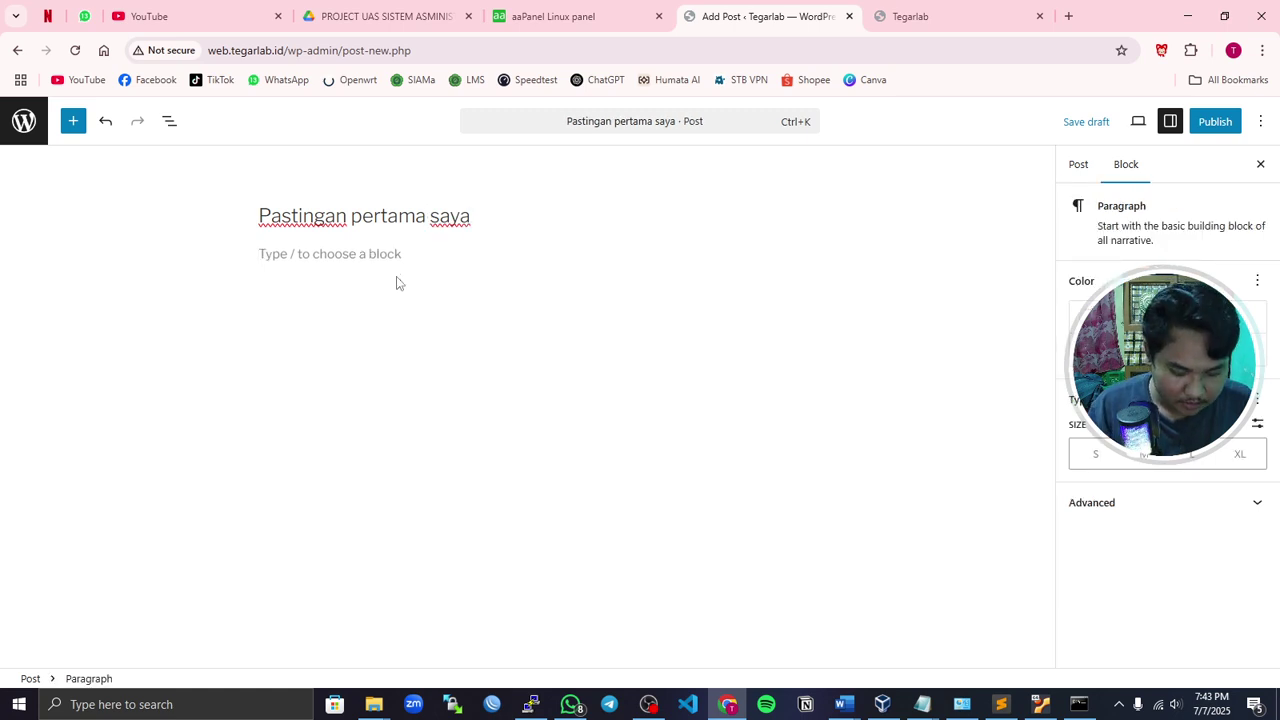
{"action": "type", "text": "in"}
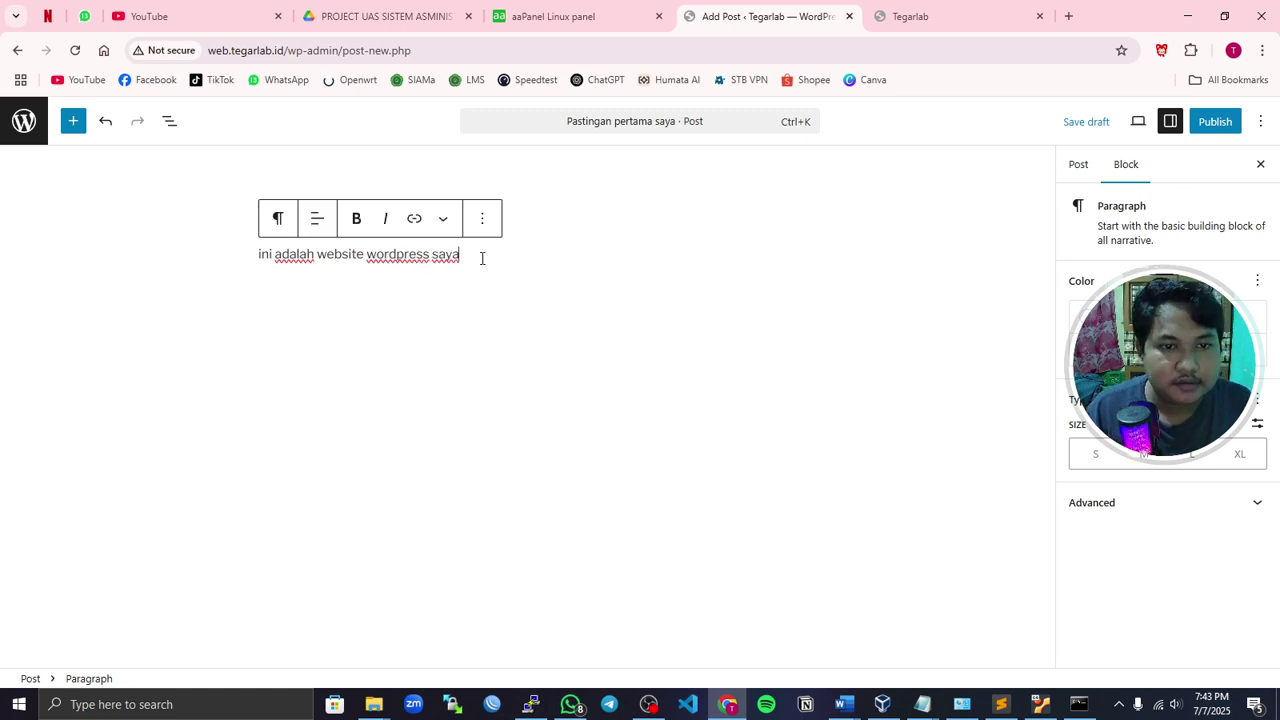
{"action": "key", "text": "Return"}
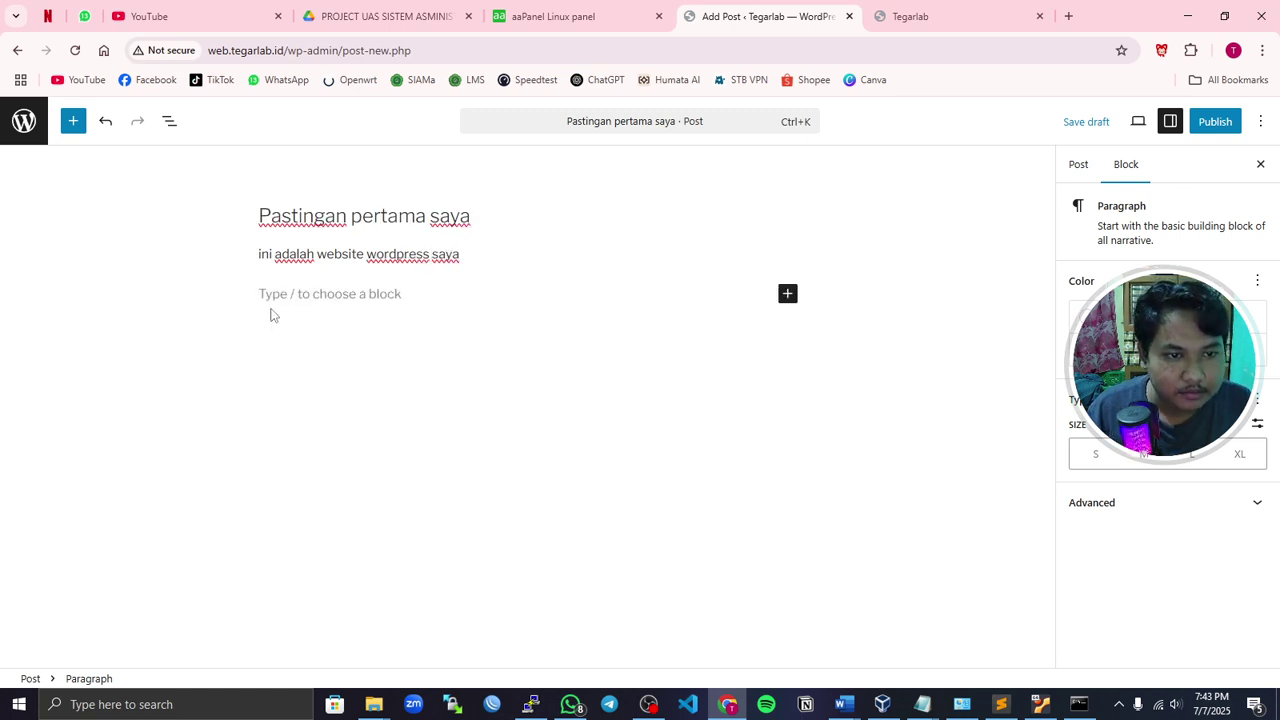
- Add an image block with the WhatsApp photo (14.17.18) uploaded from Downloads
{"action": "left_click", "coordinate": [787, 293]}
{"action": "left_click", "coordinate": [917, 405]}
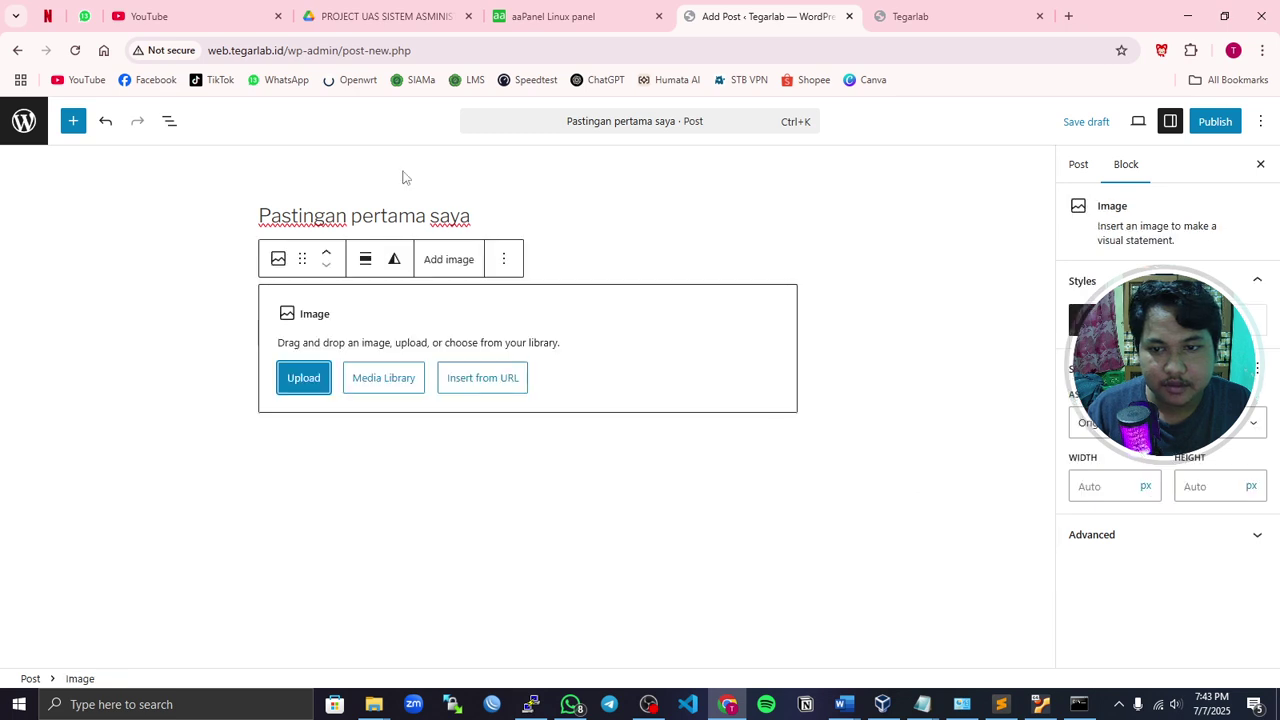
{"action": "left_click", "coordinate": [303, 378]}
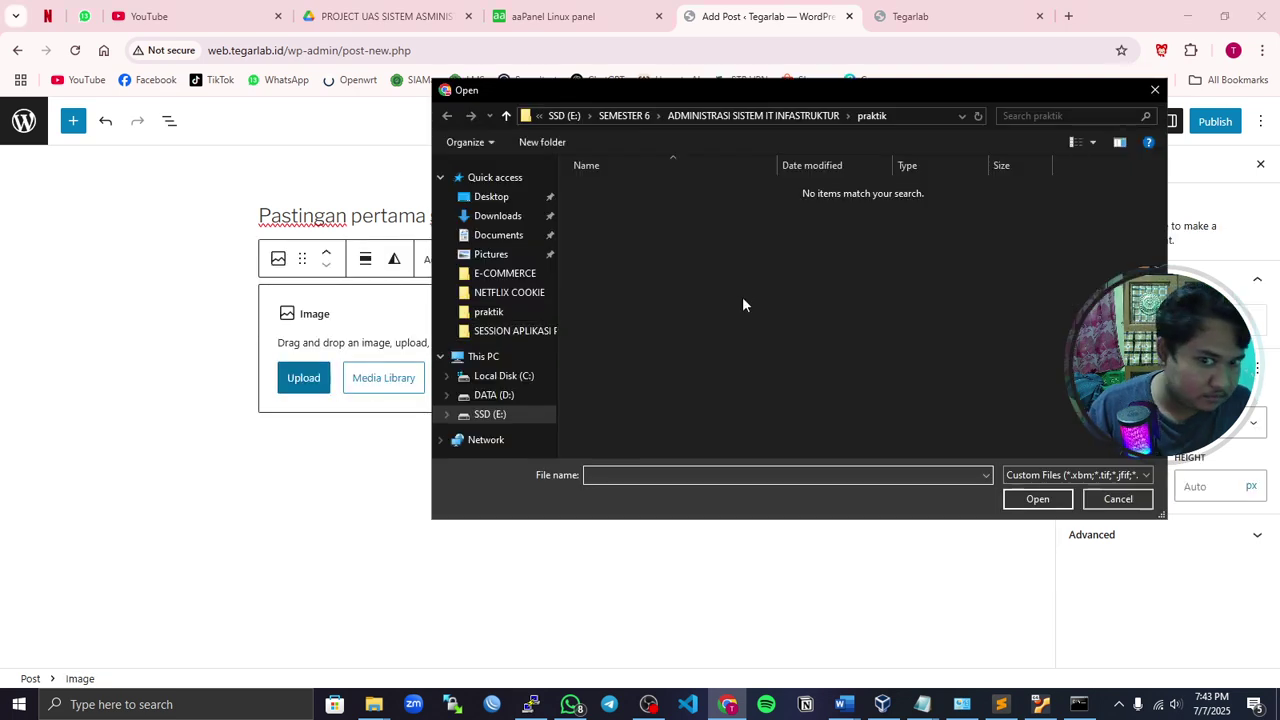
{"action": "left_click", "coordinate": [497, 216]}
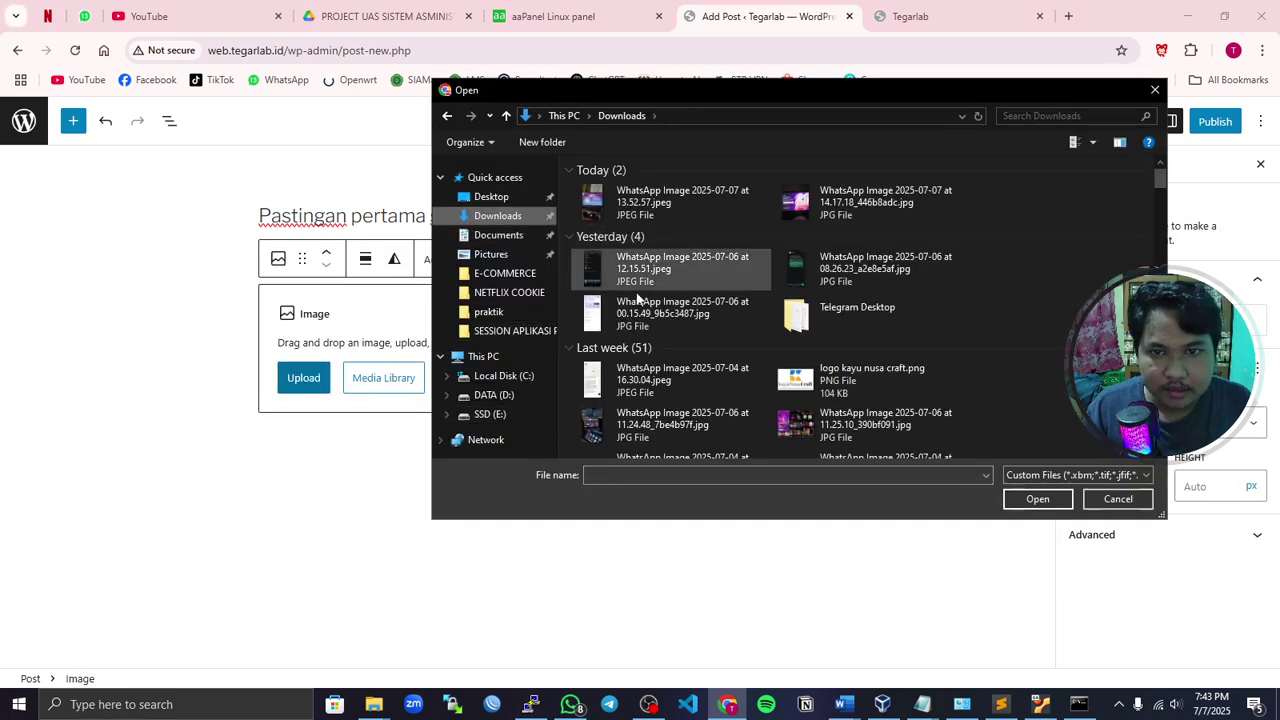
{"action": "left_click", "coordinate": [830, 200]}
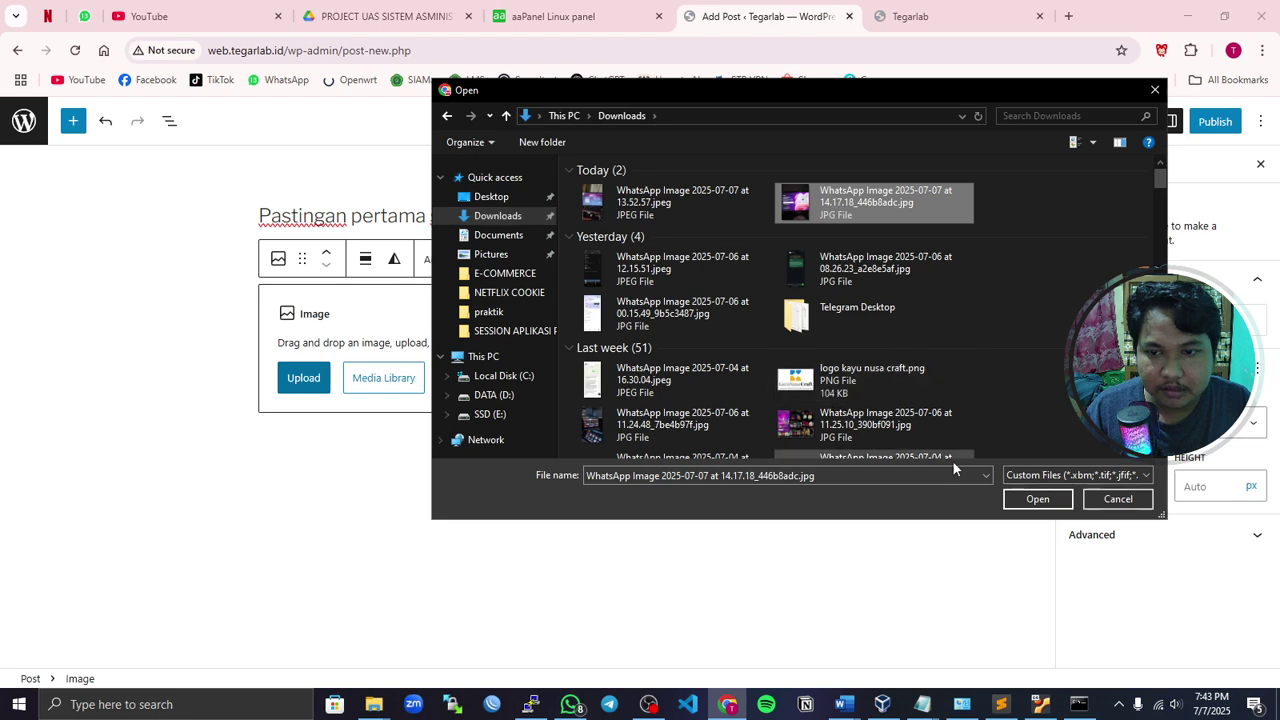
{"action": "left_click", "coordinate": [1030, 499]}
- Review the post and deselect the image to bring up the post settings
{"action": "scroll", "coordinate": [884, 376], "scroll_direction": "down", "scroll_amount": 4}
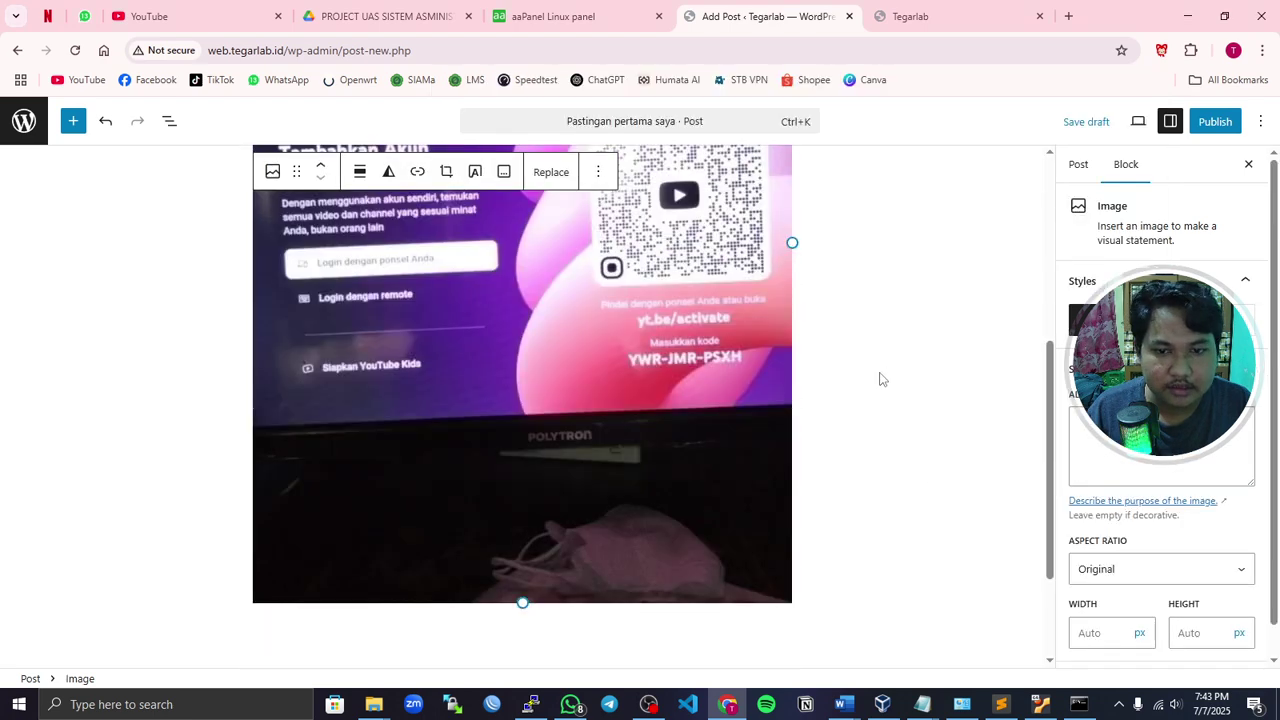
{"action": "scroll", "coordinate": [878, 377], "scroll_direction": "up", "scroll_amount": 4}
{"action": "scroll", "coordinate": [874, 377], "scroll_direction": "down", "scroll_amount": 4}
{"action": "scroll", "coordinate": [860, 370], "scroll_direction": "up", "scroll_amount": 4}
{"action": "left_click", "coordinate": [838, 237]}
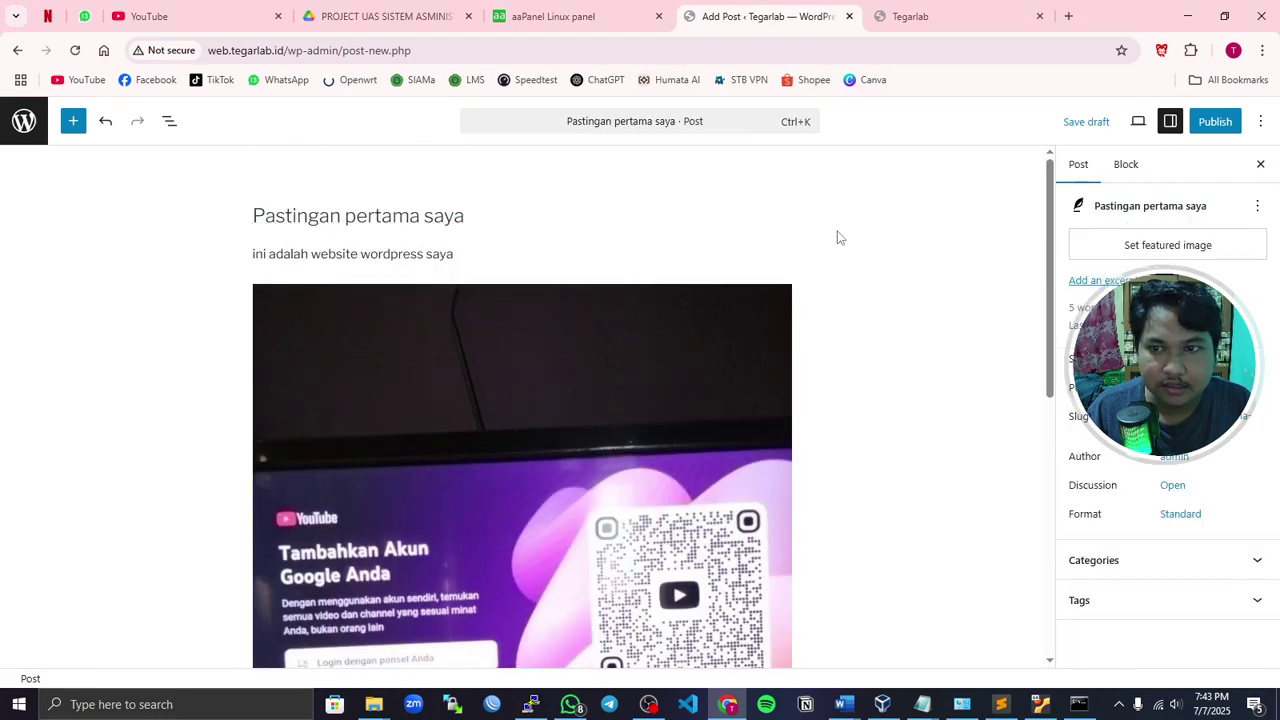
- Publish 'Pastingan pertama saya' and open the live post
{"action": "left_click", "coordinate": [1213, 122]}
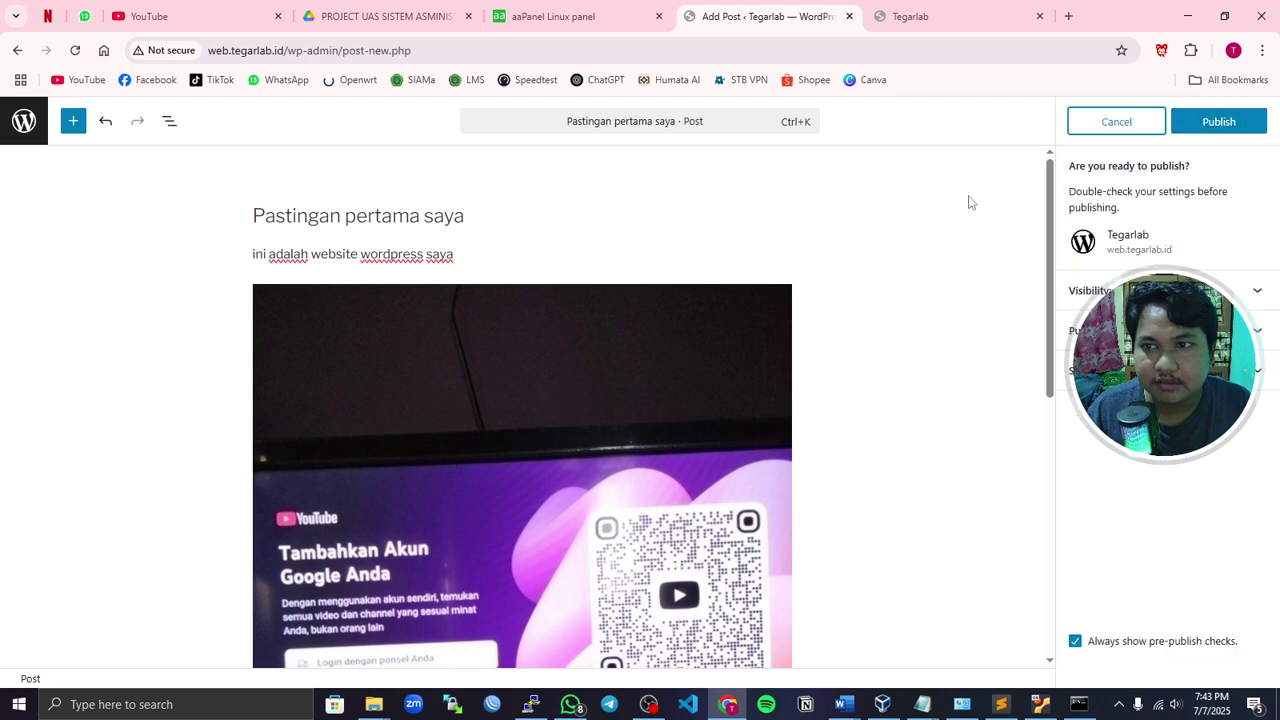
{"action": "left_click", "coordinate": [1195, 114]}
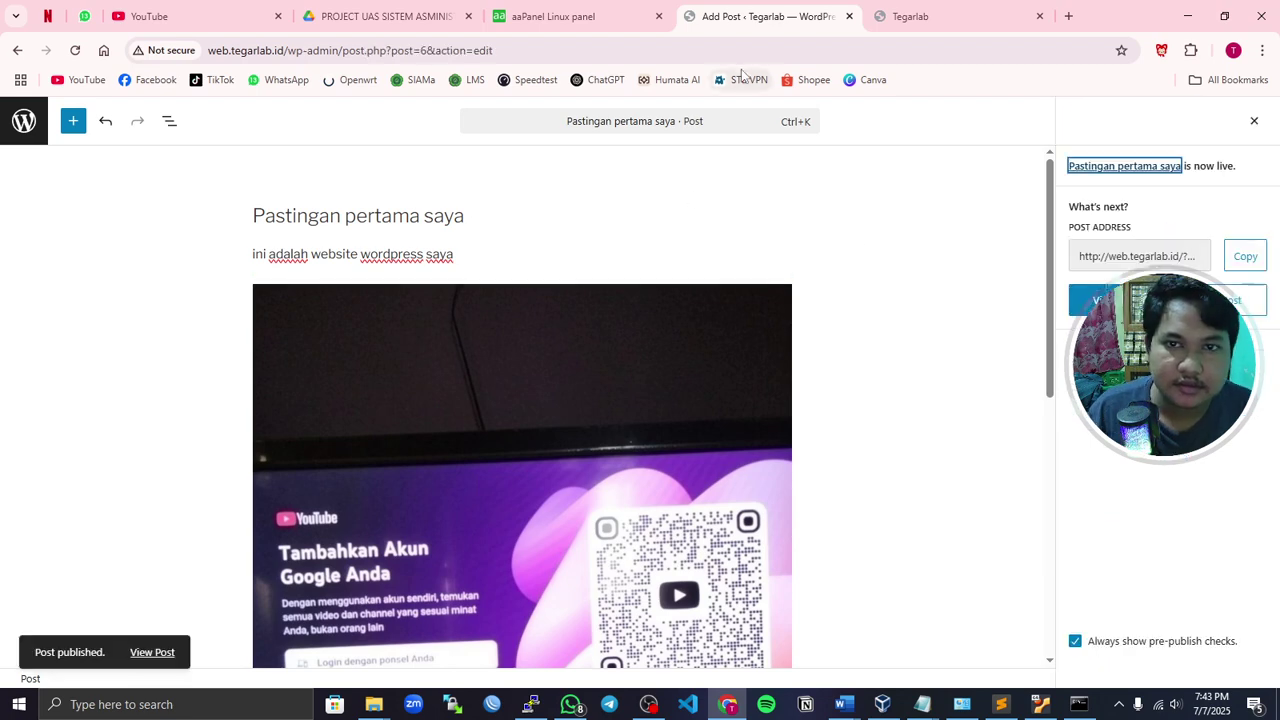
{"action": "left_click", "coordinate": [1100, 300]}
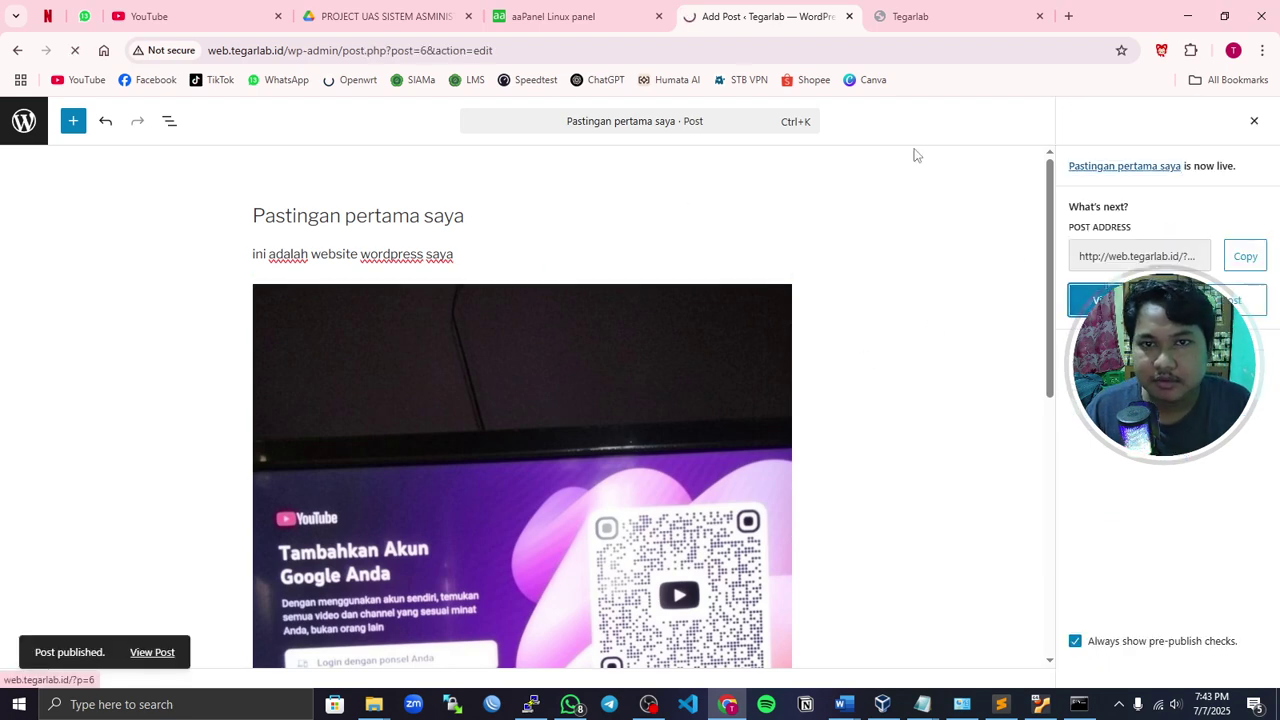
- Scroll through the live post at web.tegarlab.id/?p=6, then return to the Ubuntu VM terminal
{"action": "scroll", "coordinate": [852, 302], "scroll_direction": "down", "scroll_amount": 4}
{"action": "scroll", "coordinate": [850, 303], "scroll_direction": "up", "scroll_amount": 5}
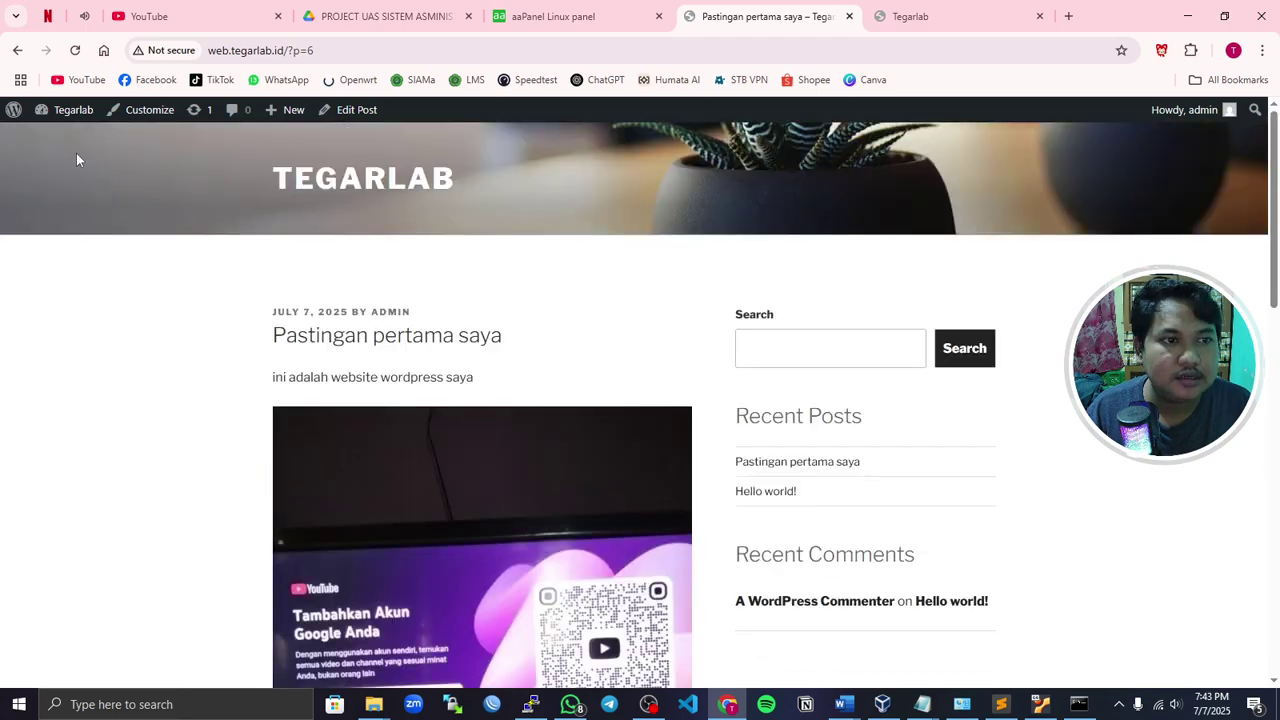
{"action": "scroll", "coordinate": [370, 322], "scroll_direction": "down", "scroll_amount": 10}
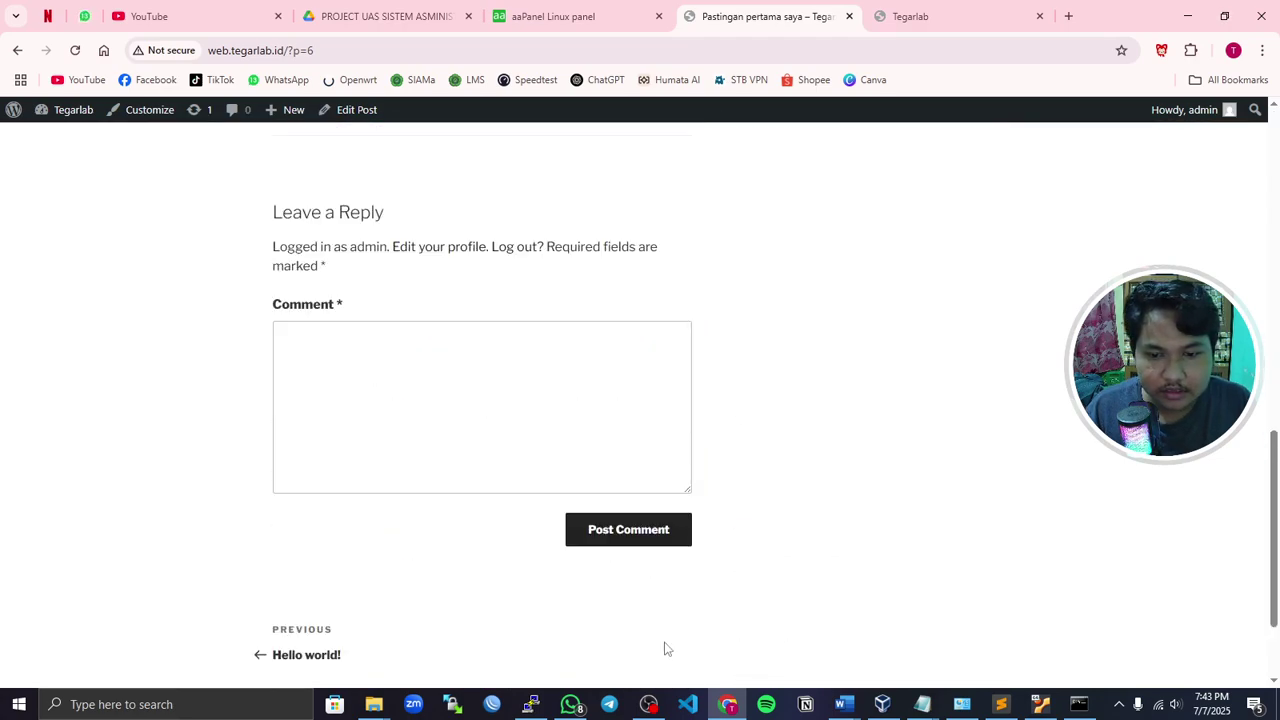
{"action": "left_click", "coordinate": [1040, 704]}
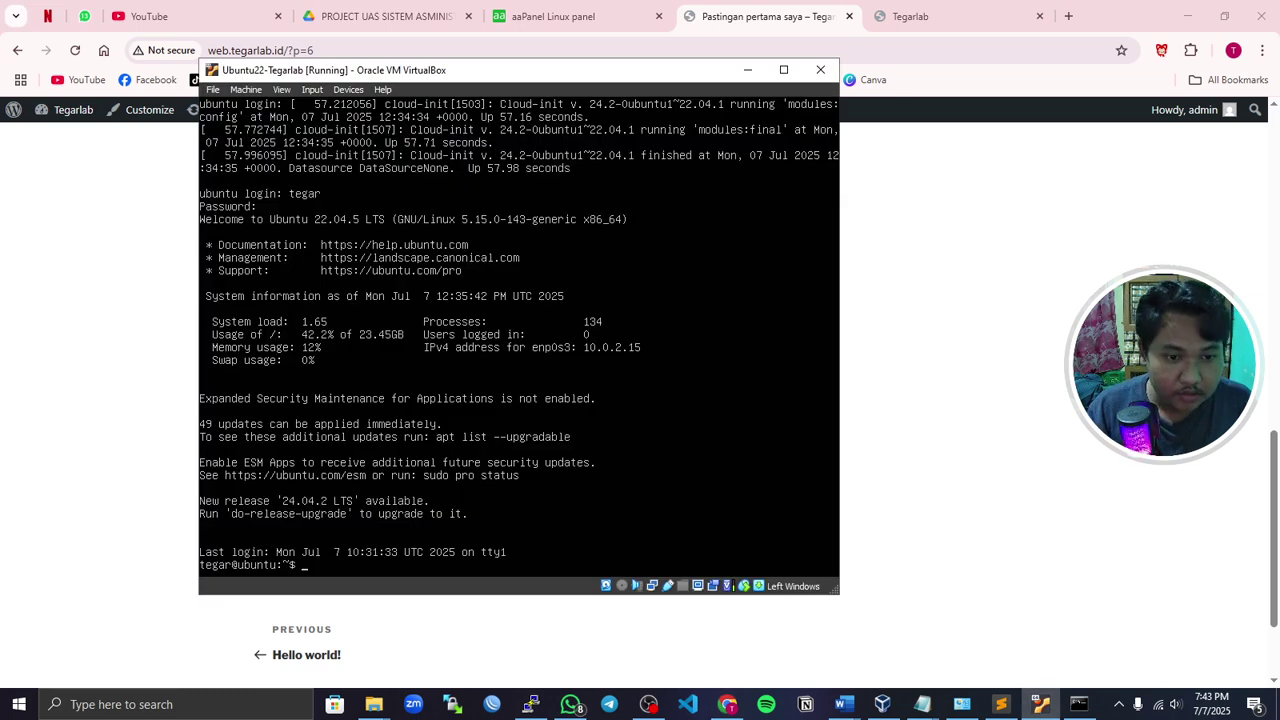
- Become root with sudo su, entering the sudo password
{"action": "type", "text": "sudo"}
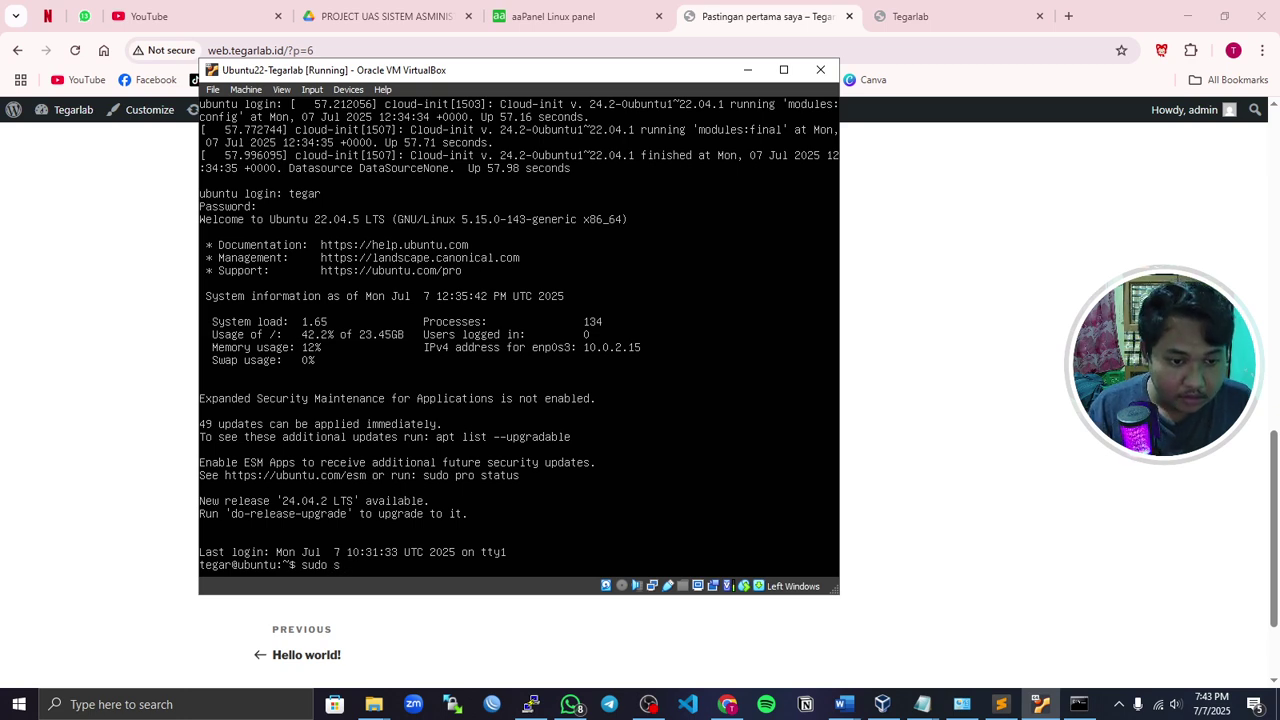
{"action": "type", "text": "su"}
{"action": "key", "text": "Return"}
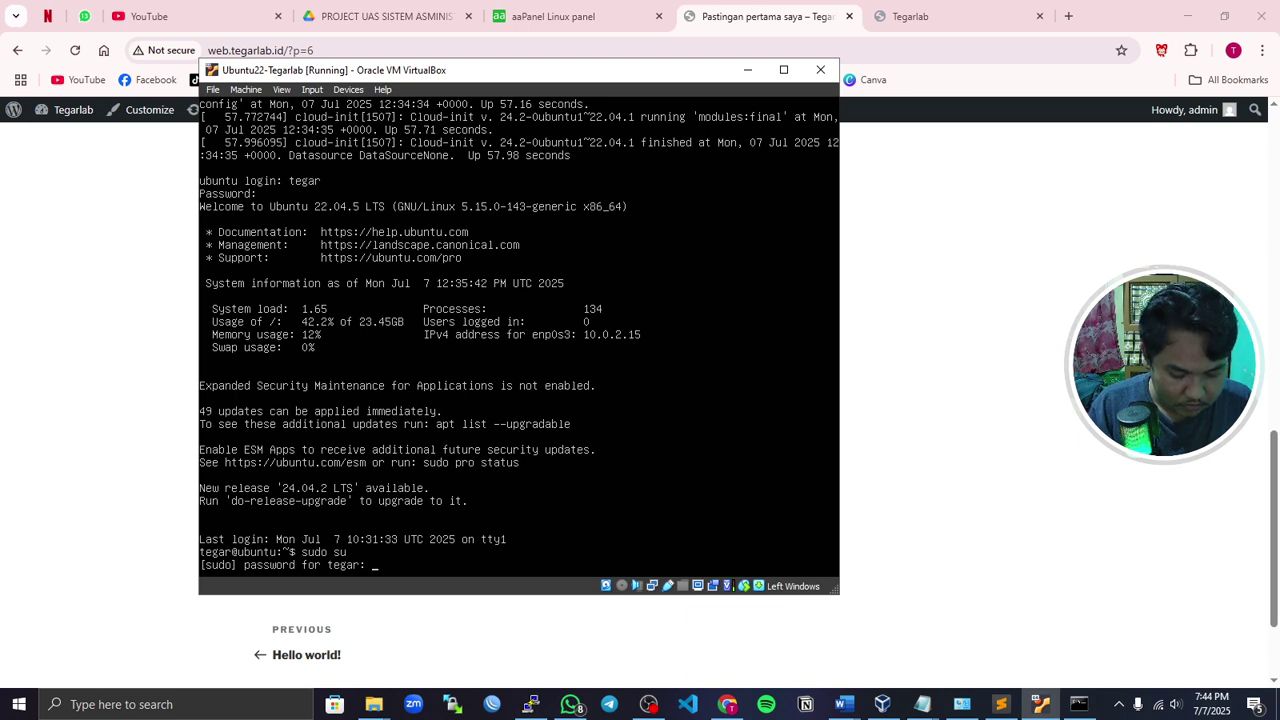
{"action": "key", "text": "Return"}
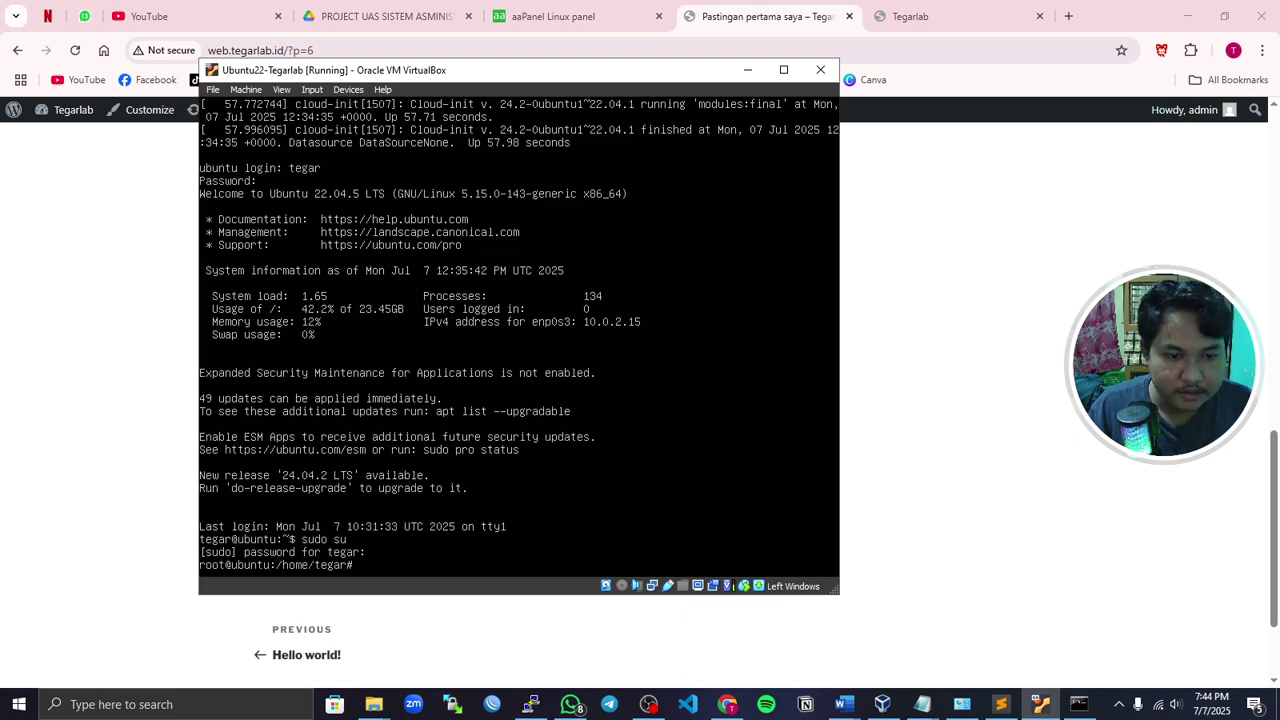
- Run ip a (192.168.10.1 on enp0s8) and ping google.com with 0% loss, then enter bt
{"action": "type", "text": "ip a"}
{"action": "key", "text": "Return"}
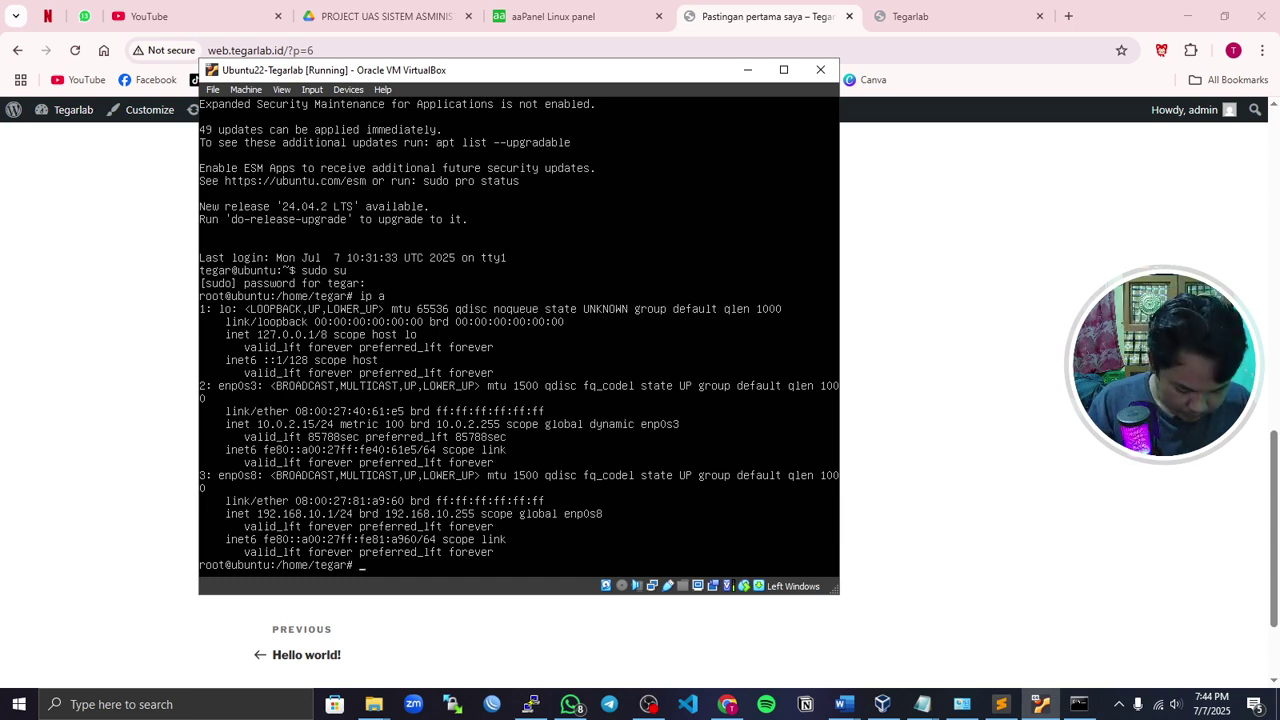
{"action": "type", "text": "goo"}
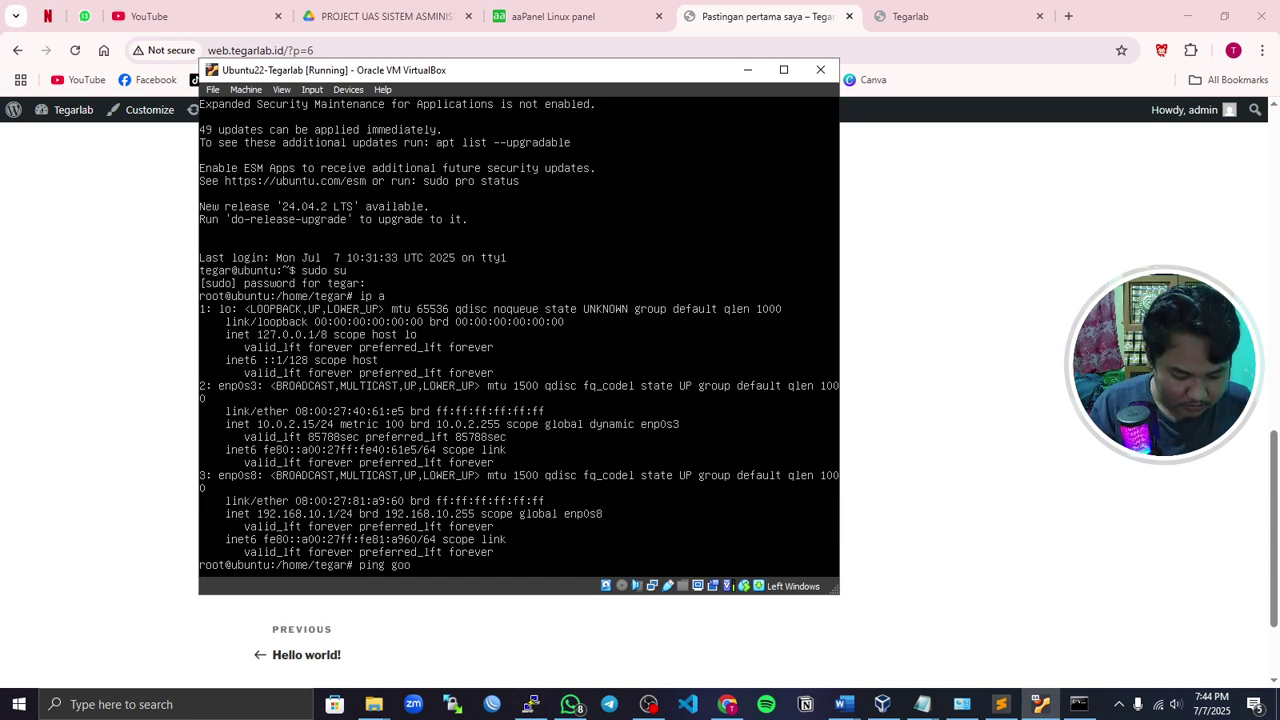
{"action": "type", "text": "gle.com"}
{"action": "key", "text": "Return"}
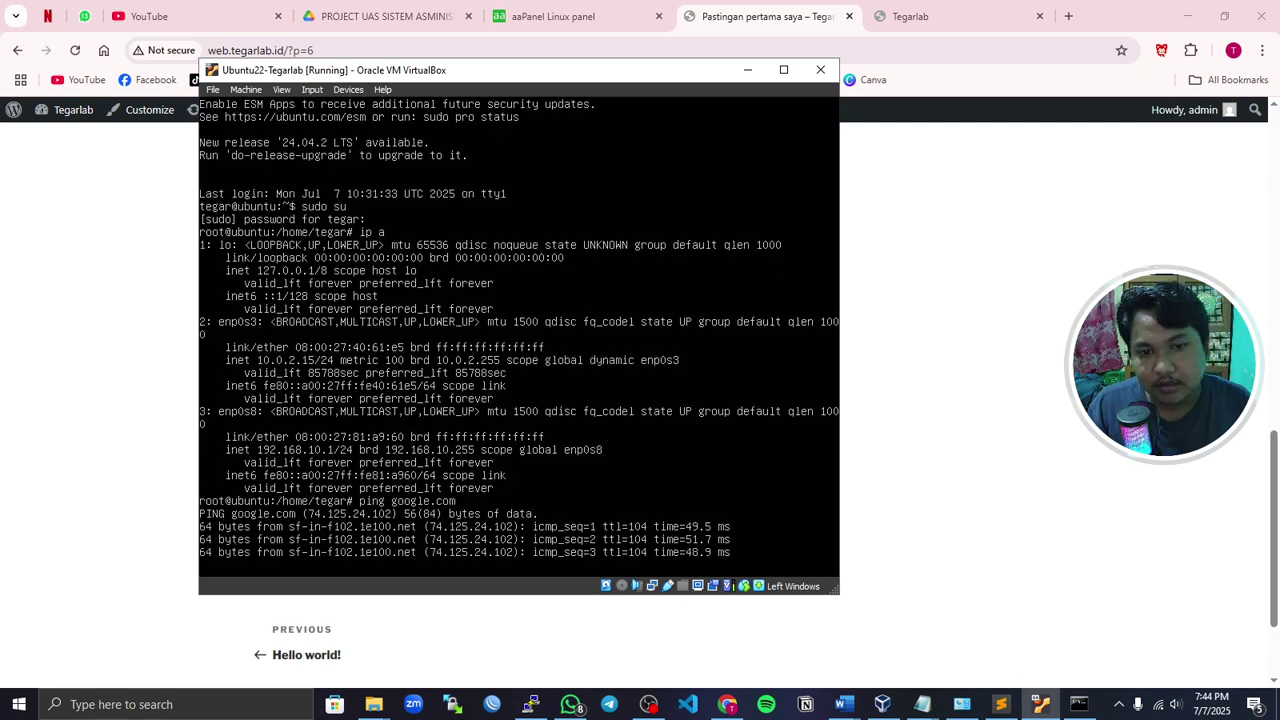
{"action": "key", "text": "ctrl+c"}
{"action": "type", "text": "bt"}
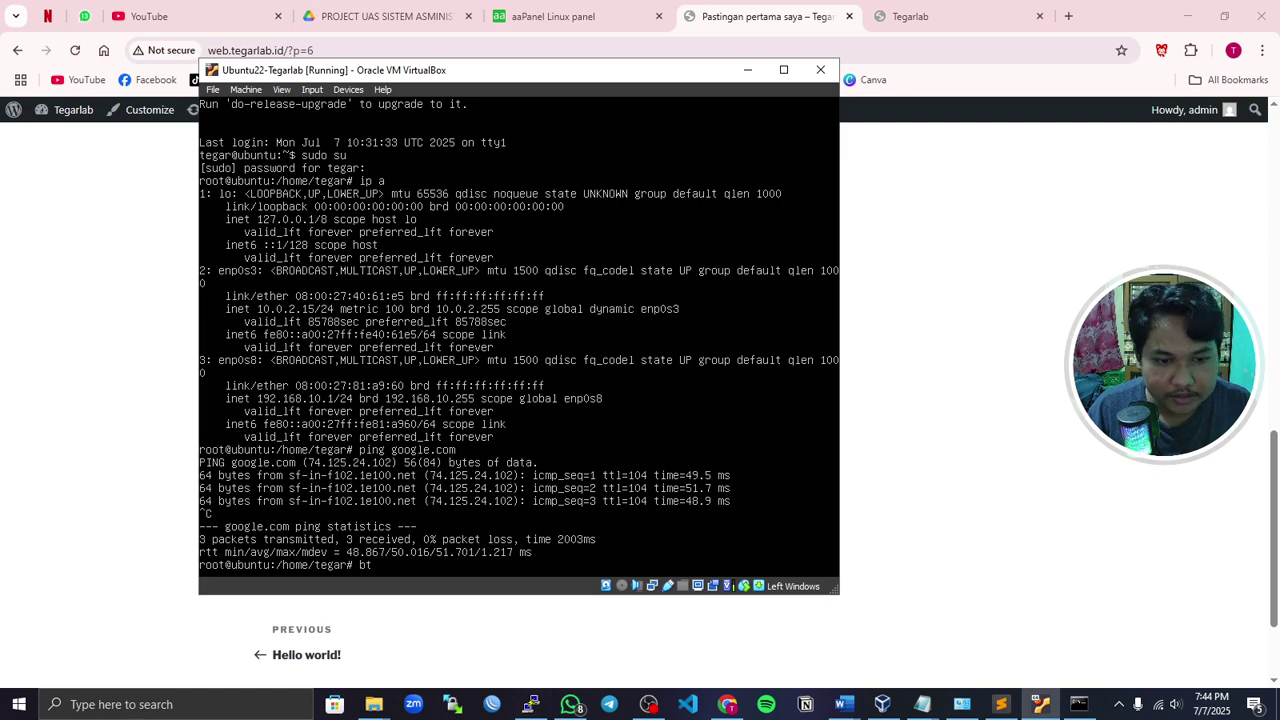
- Launch the aaPanel CLI menu with the bt command
{"action": "key", "text": "Return"}
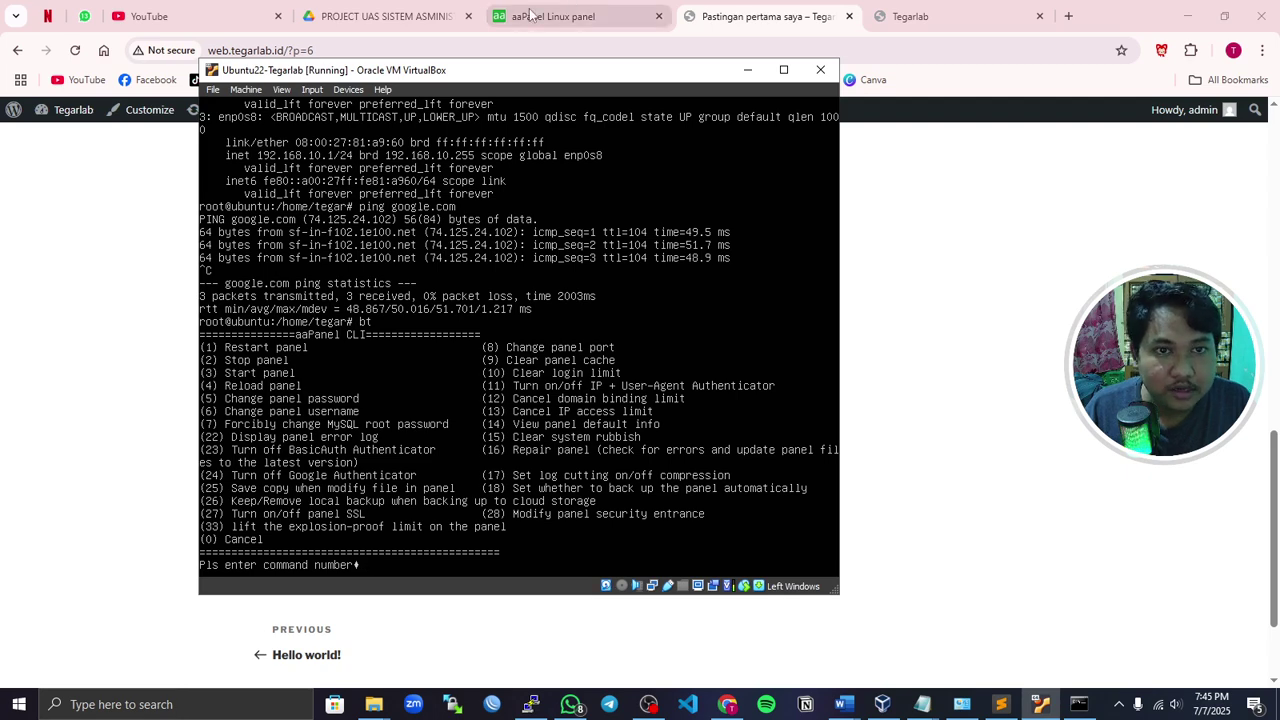
- Bring the browser back to the front on the aaPanel tab
{"action": "left_click", "coordinate": [392, 14]}
{"action": "left_click", "coordinate": [540, 18]}
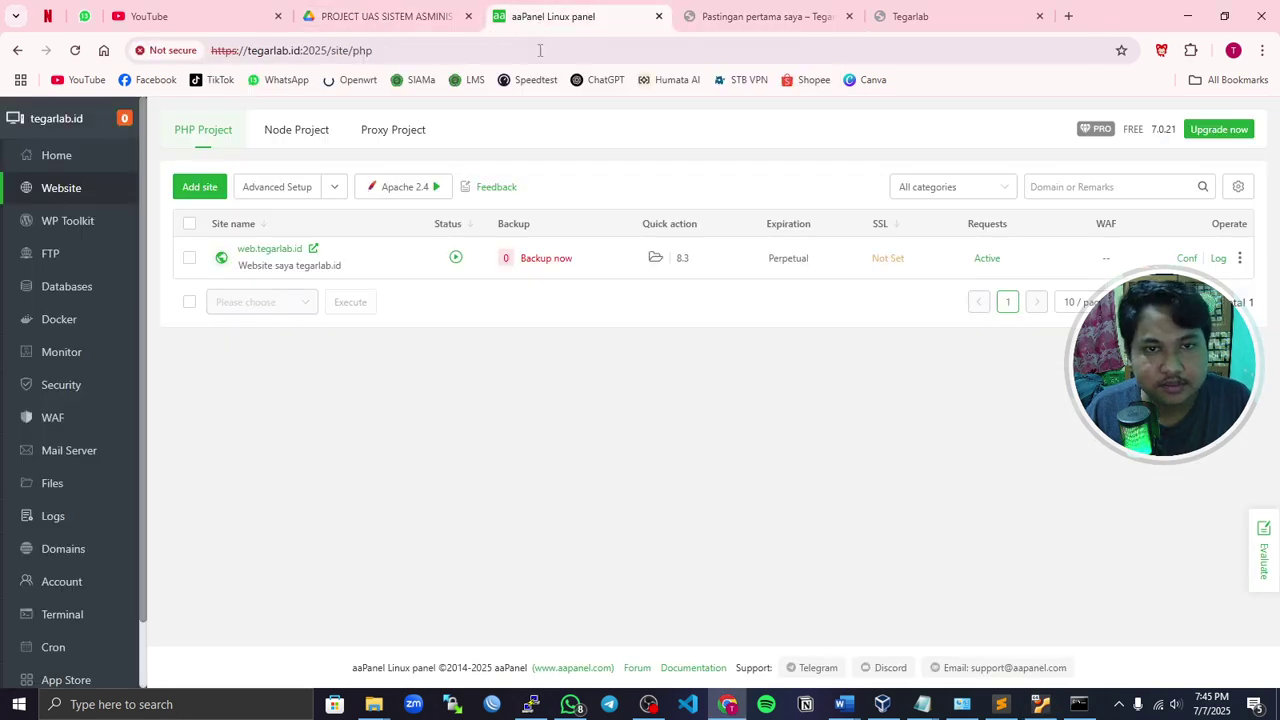
{"action": "left_click", "coordinate": [390, 16]}
{"action": "left_click", "coordinate": [554, 18]}
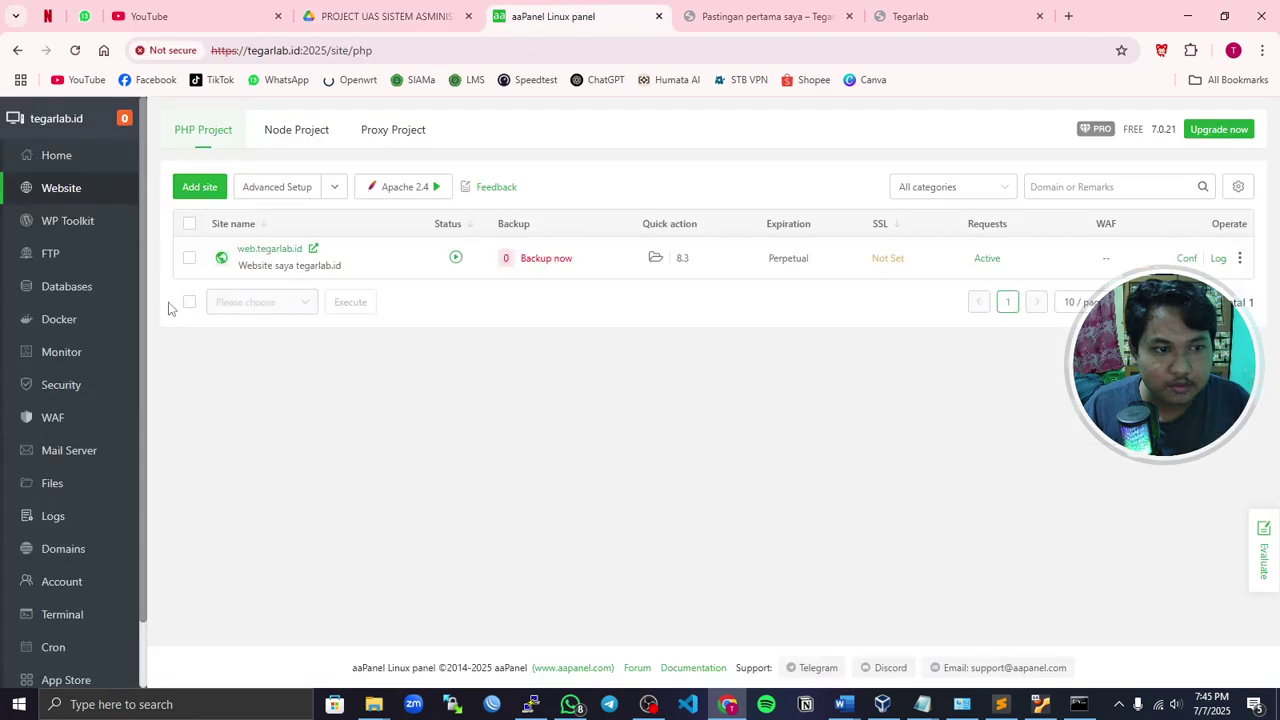
- Check the Monitor page and Home dashboard (load 5%, CPU 3%, RAM 21.1%), then switch to VirtualBox Manager
{"action": "left_click", "coordinate": [58, 354]}
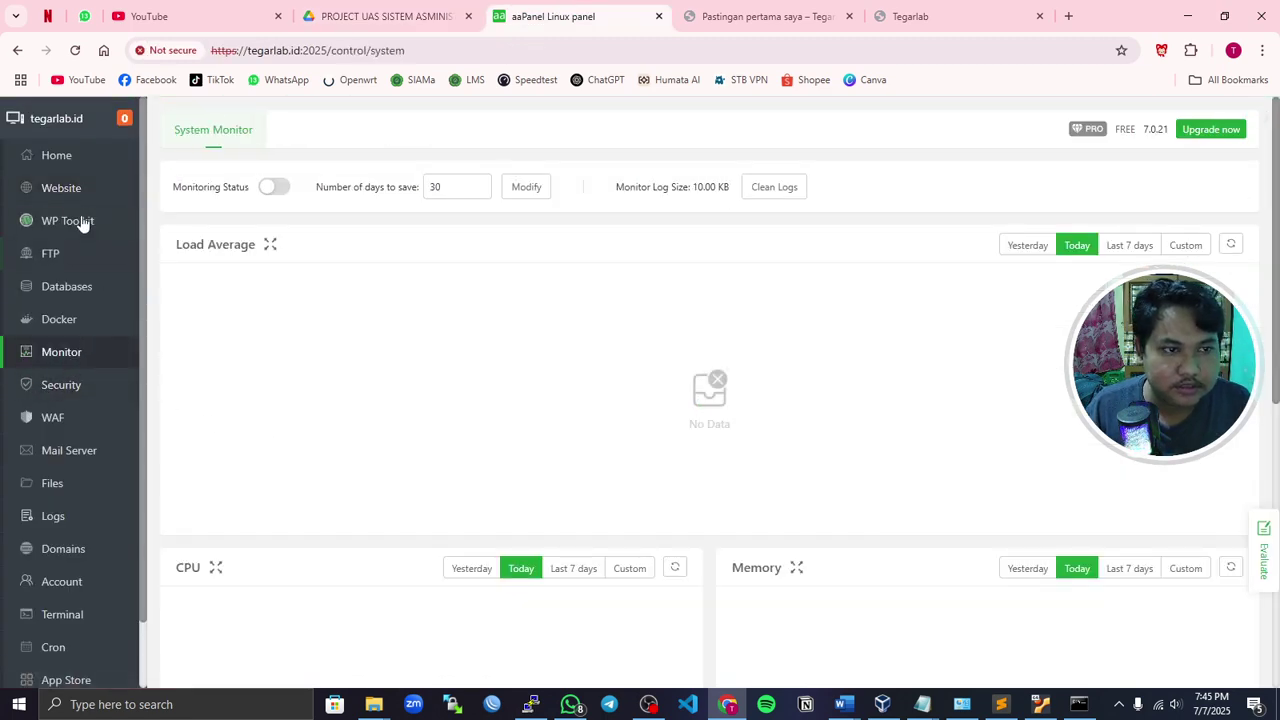
{"action": "left_click", "coordinate": [60, 160]}
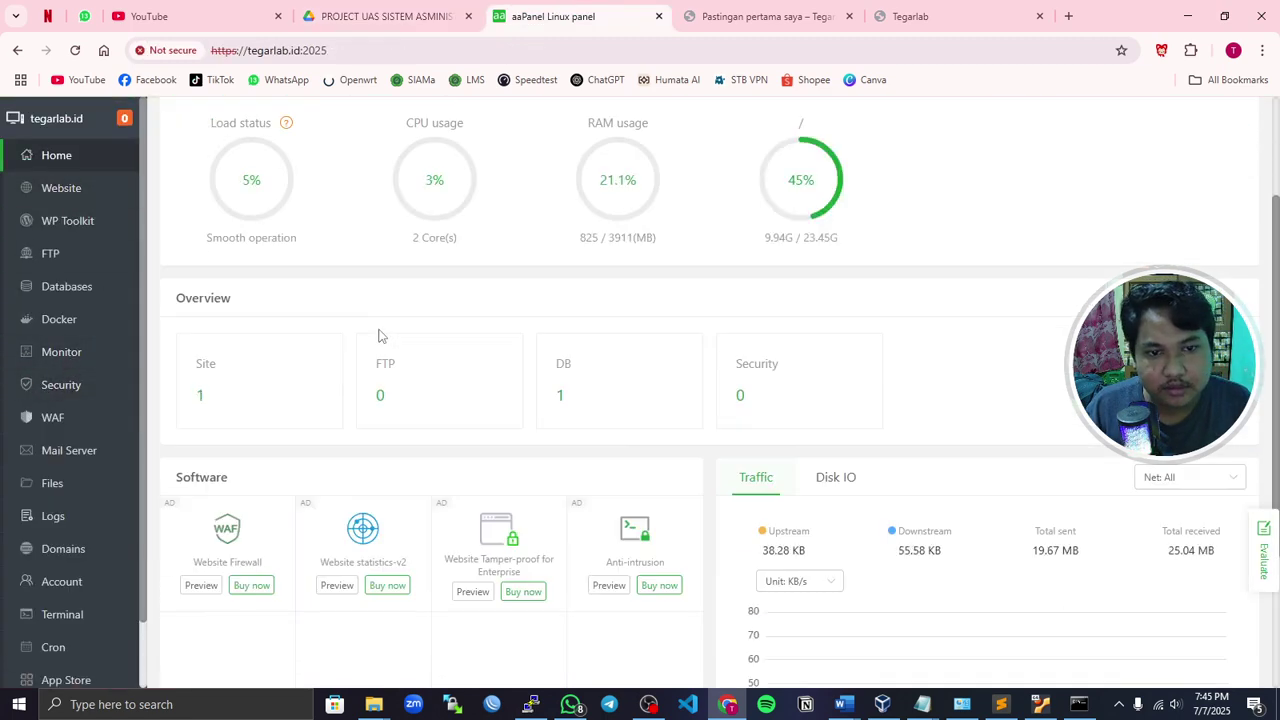
{"action": "scroll", "coordinate": [727, 496], "scroll_direction": "down", "scroll_amount": 1}
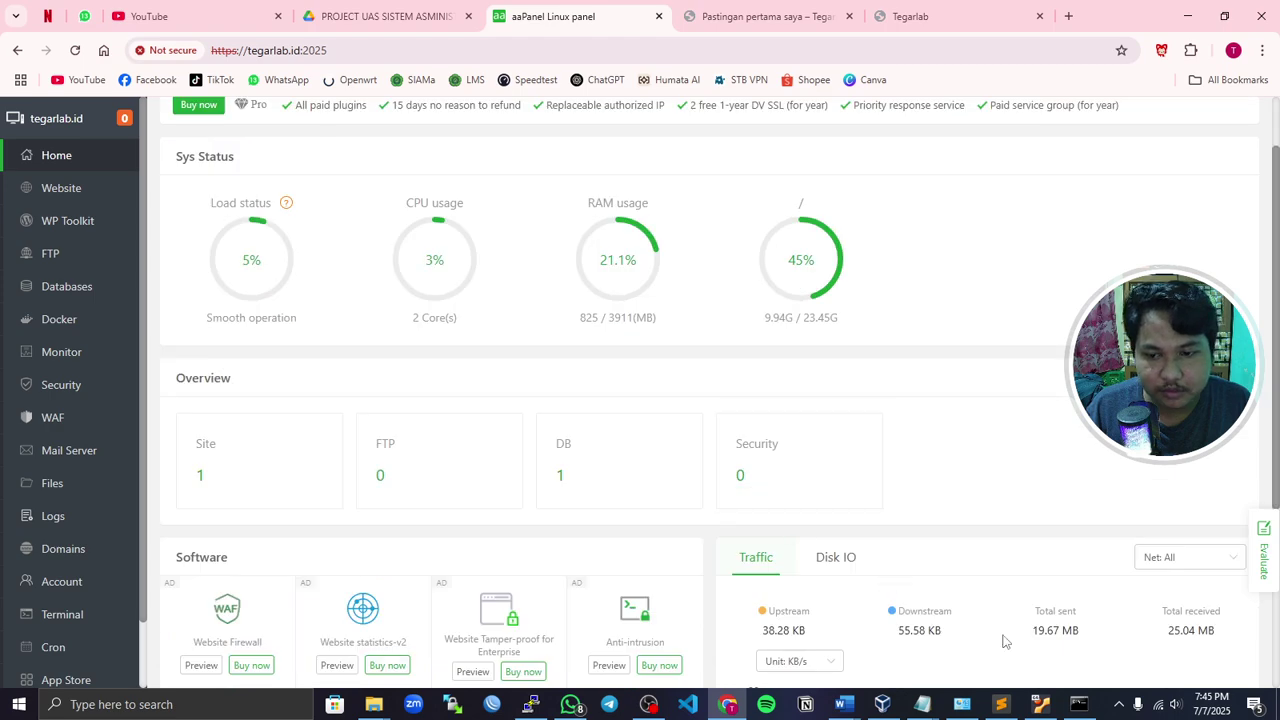
{"action": "left_click", "coordinate": [880, 705]}
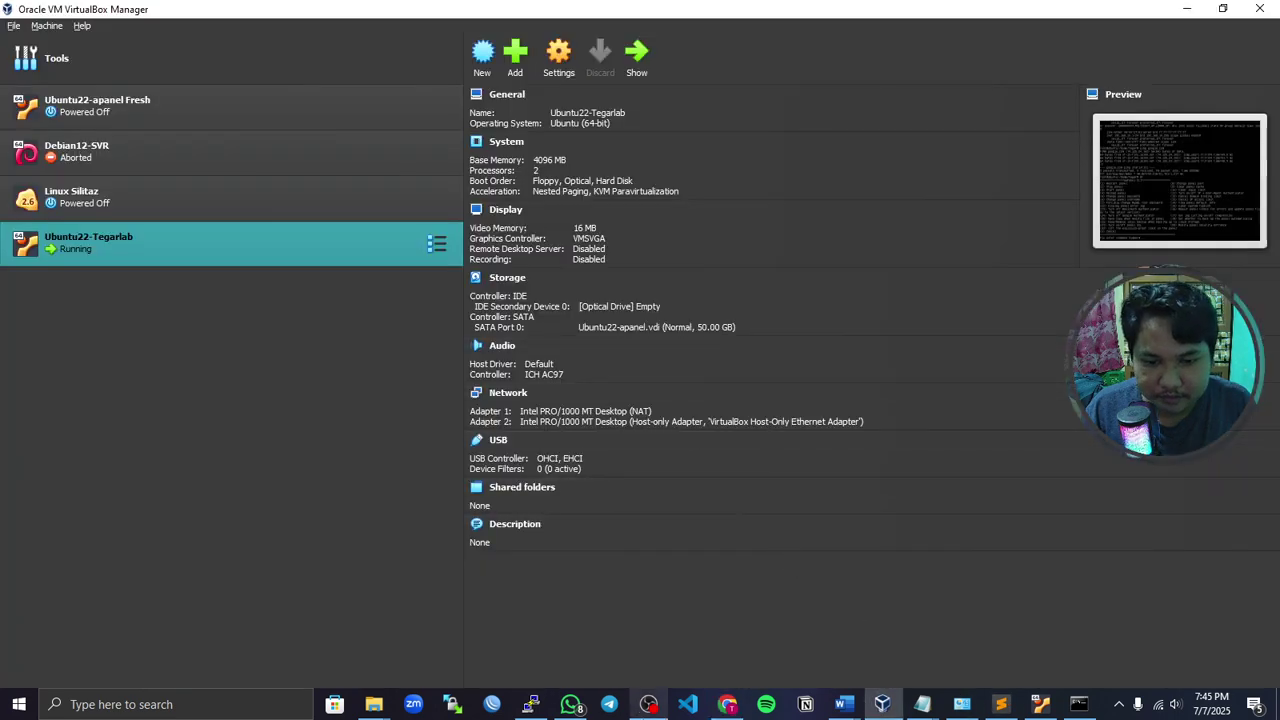